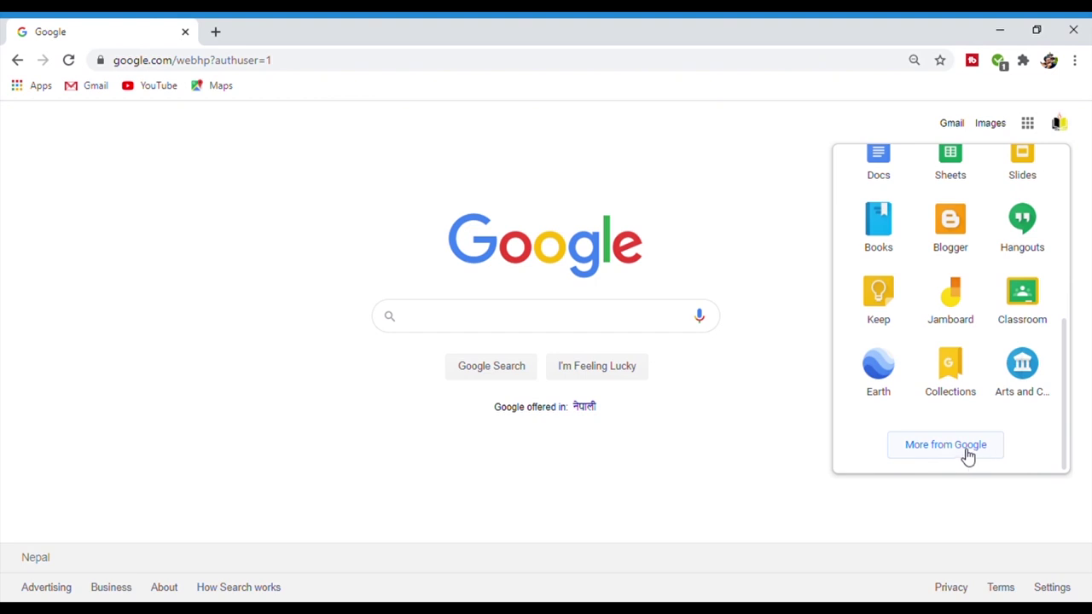
- Launch Google Classroom from the Google apps launcher on the Google home page
left_click(1028, 313)
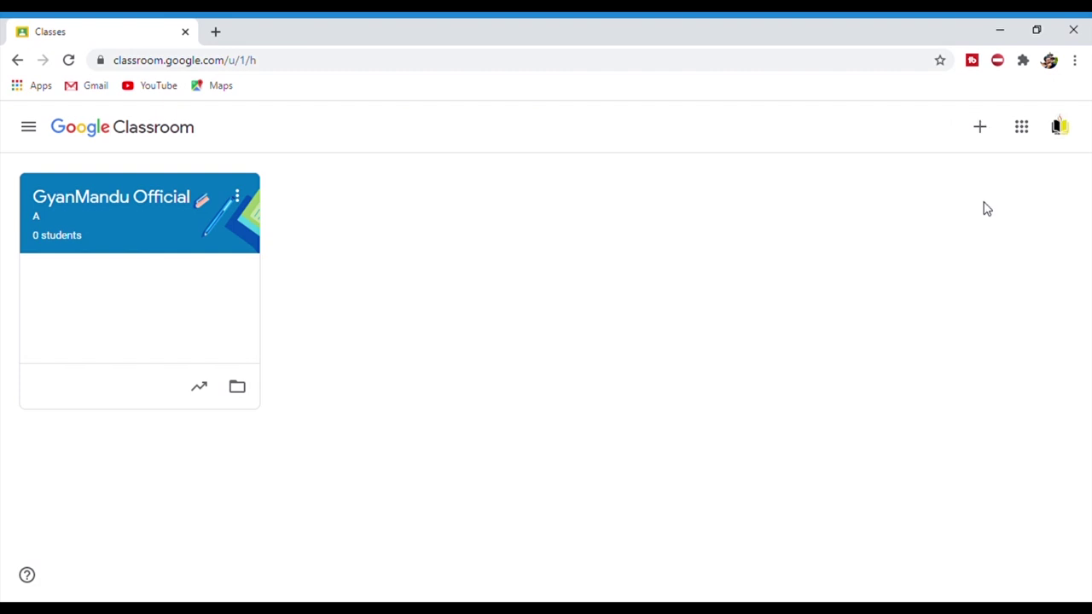
- Zoom the classes page in and out to adjust how the GyanMandu Official class card fits on screen
key("ctrl+plus")
key("ctrl+plus")
key("ctrl+plus")
key("ctrl+plus")
key("ctrl+plus")
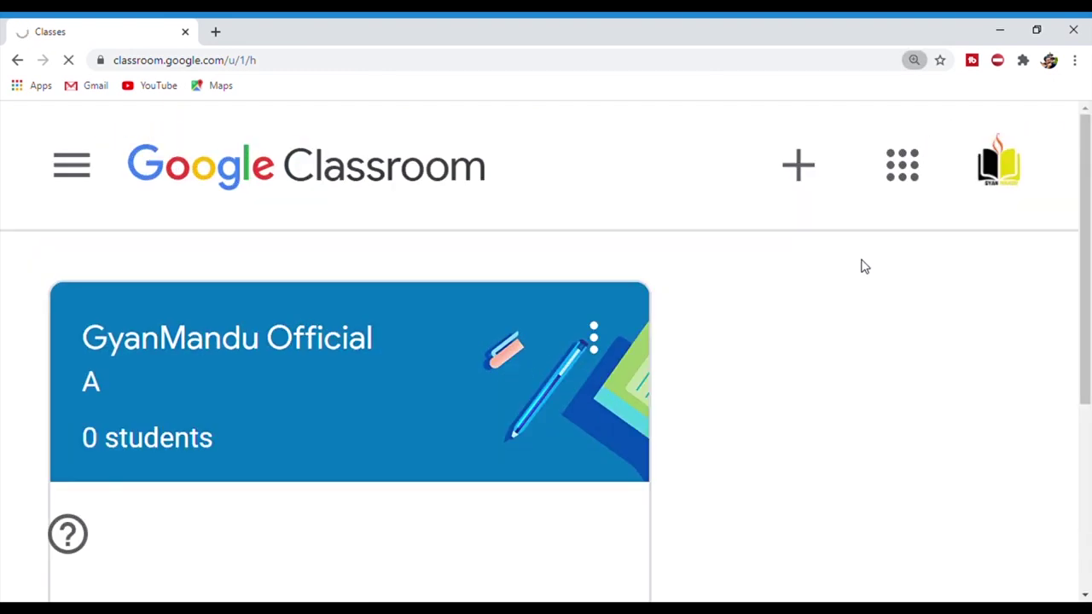
key("ctrl+minus")
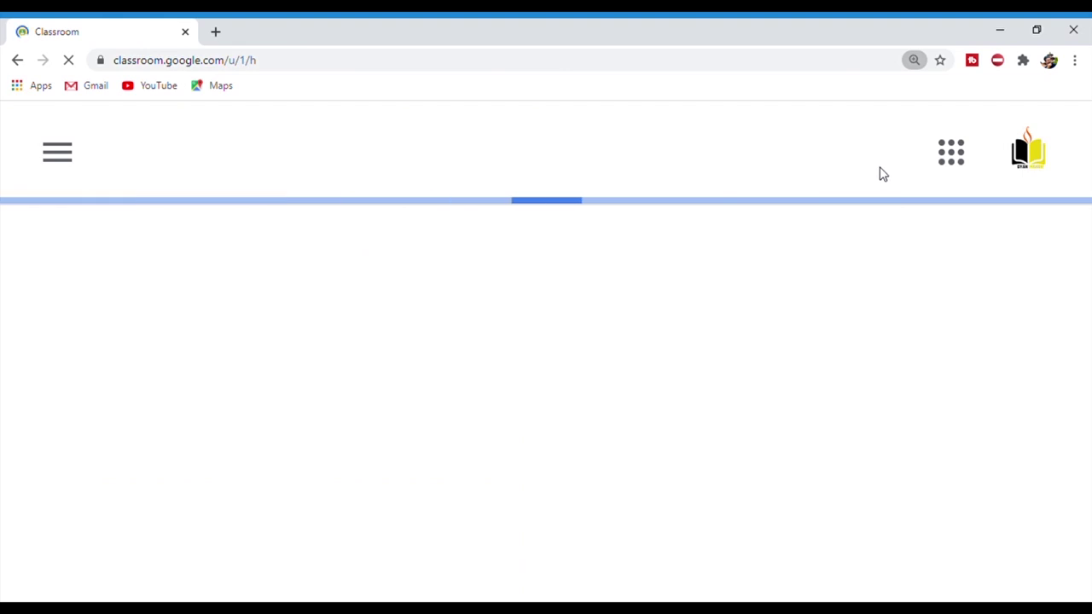
key("ctrl+minus")
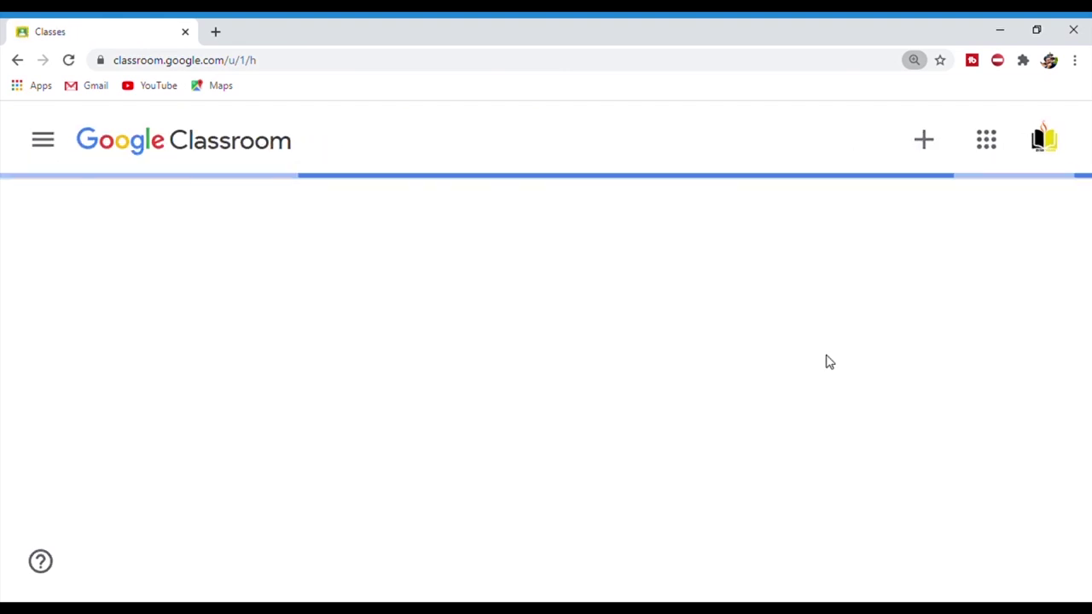
key("ctrl+plus")
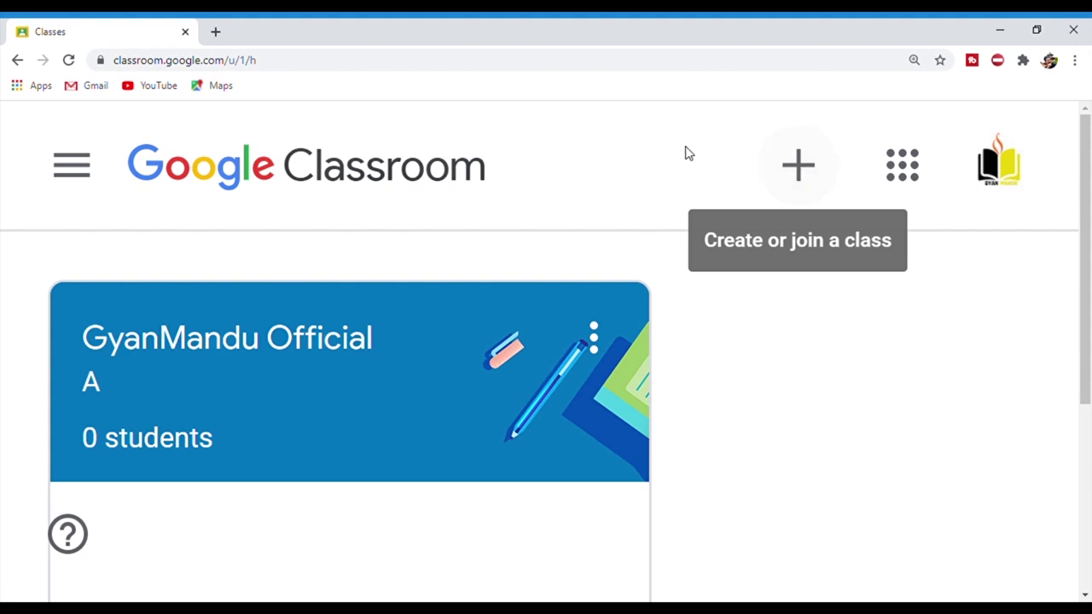
- Start a new class and accept the not-at-a-school notice to reach the Create class form
left_click(798, 166)
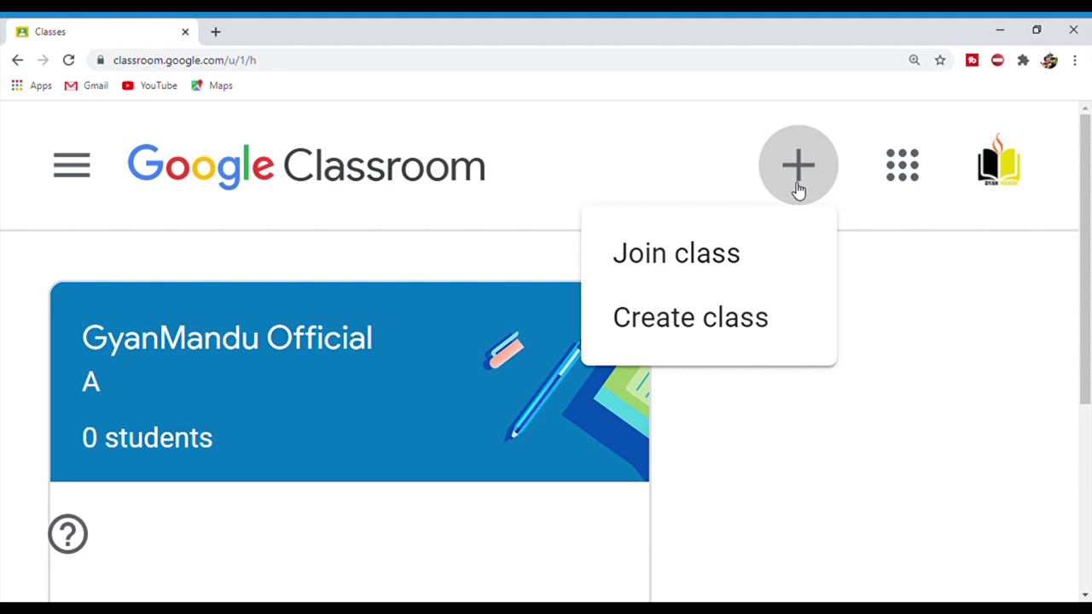
left_click(749, 323)
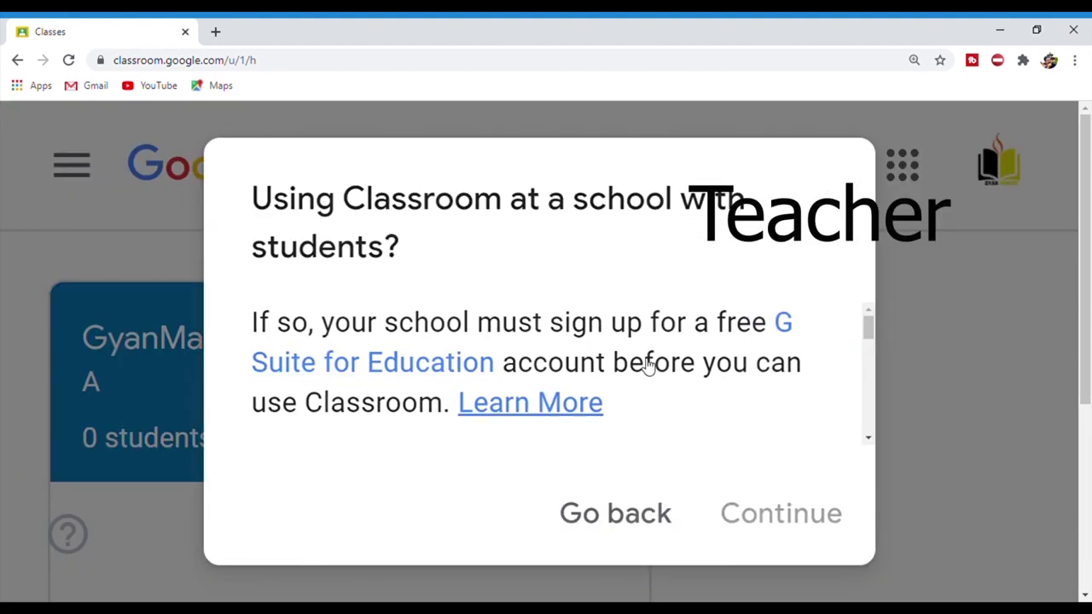
key("ctrl+0")
key("ctrl+plus")
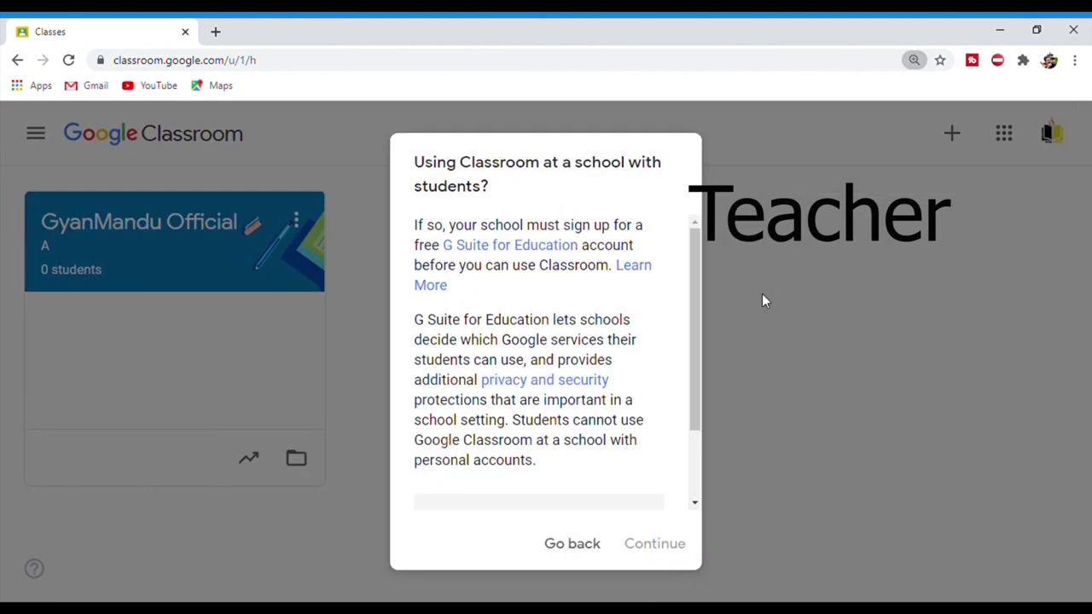
left_click_drag(689, 376, 690, 467)
left_click(440, 424)
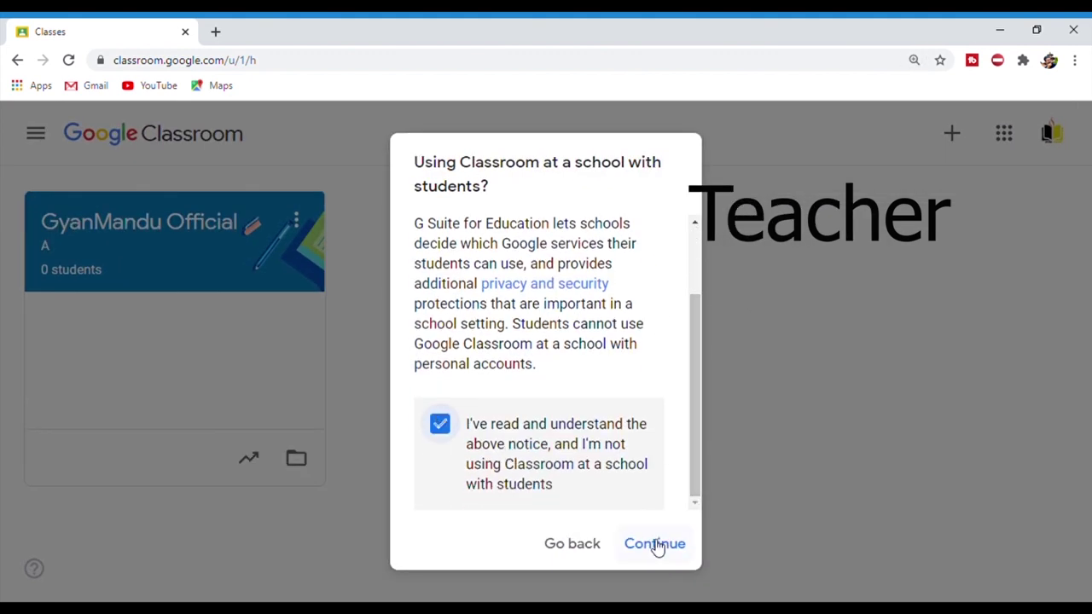
left_click(657, 545)
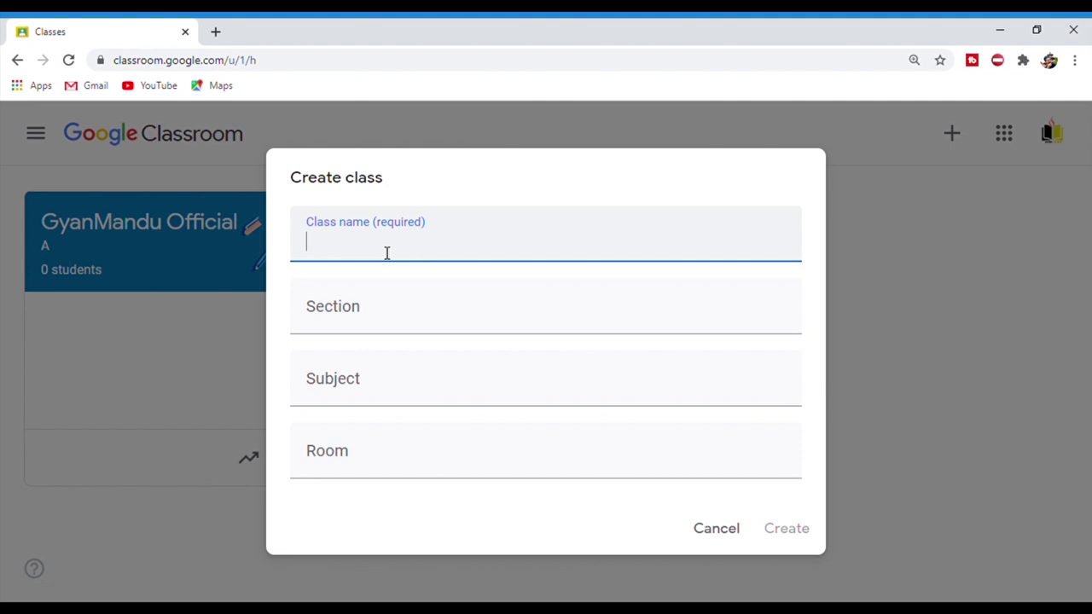
- Create 'Test Class' with section B, subject 'Tutorial of Computer Science', room A
type("Test Class")
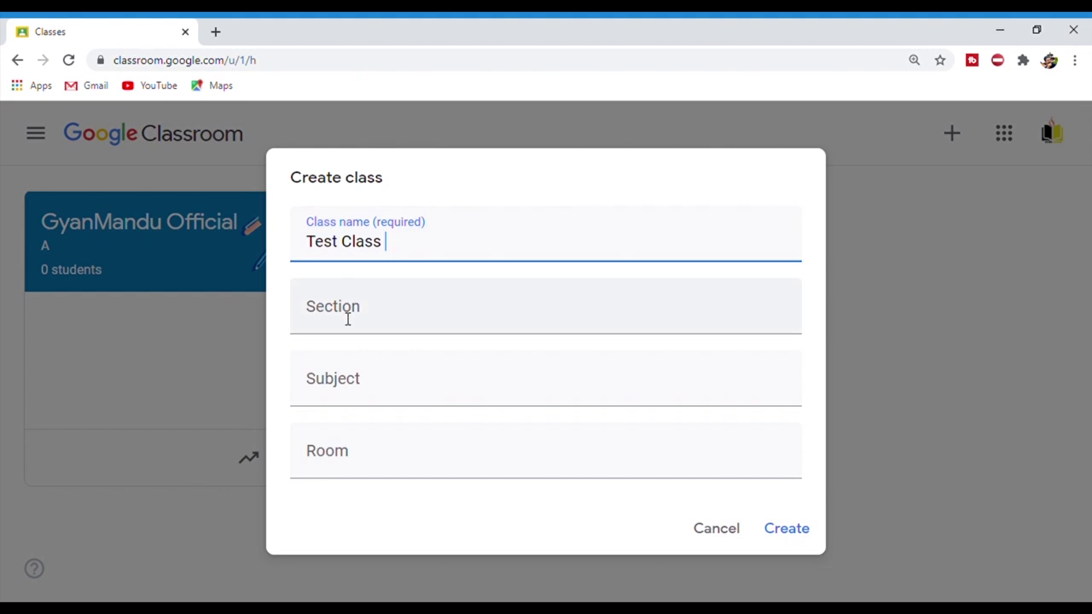
left_click(367, 313)
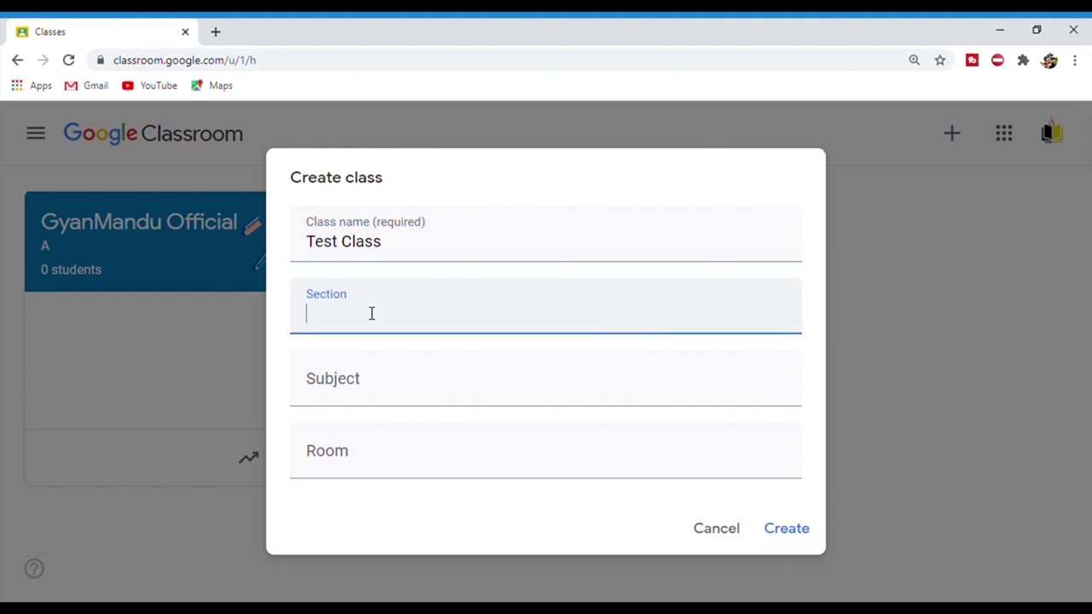
type("B")
left_click(381, 386)
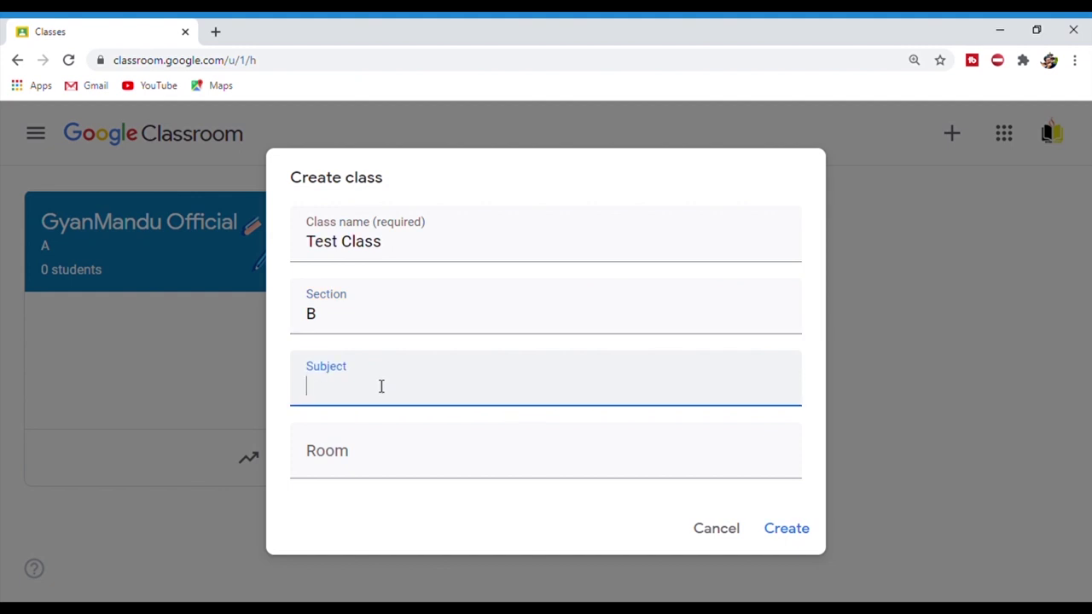
type("Tutorial ofCom")
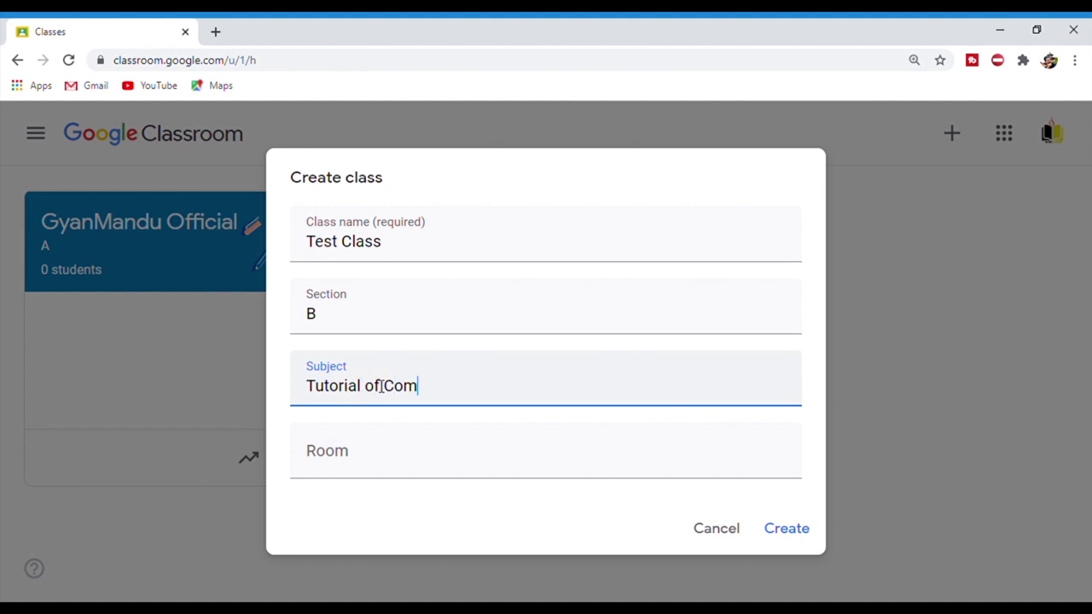
type("puter Science")
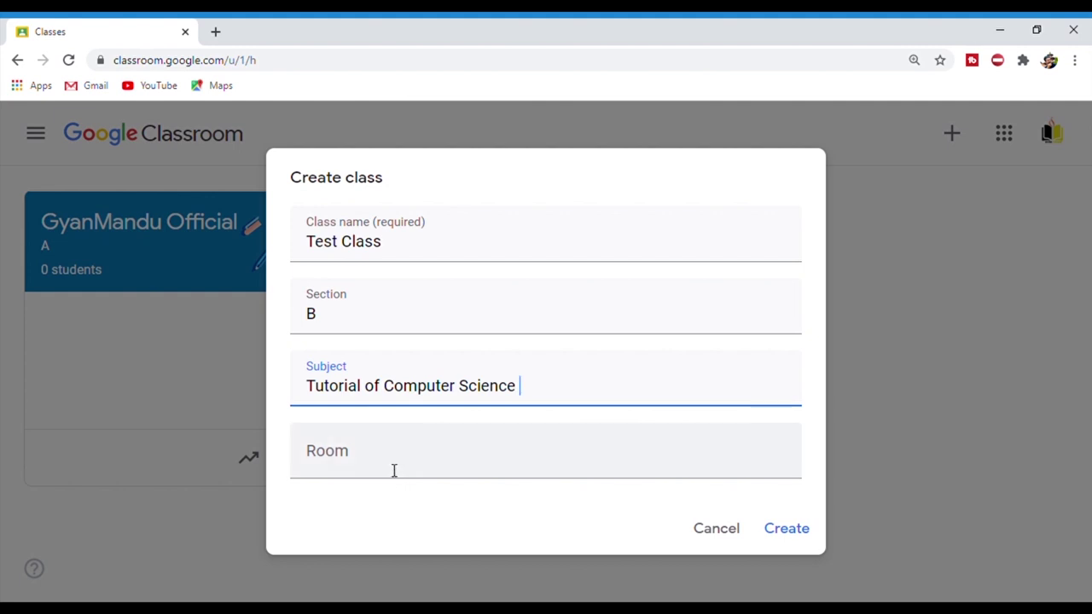
left_click(393, 469)
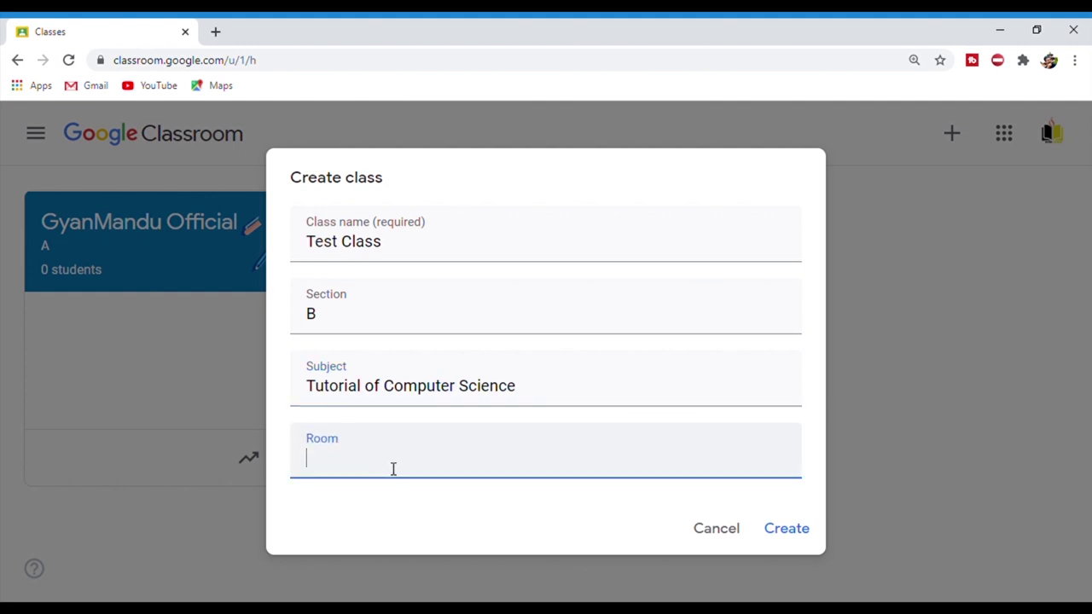
type("A")
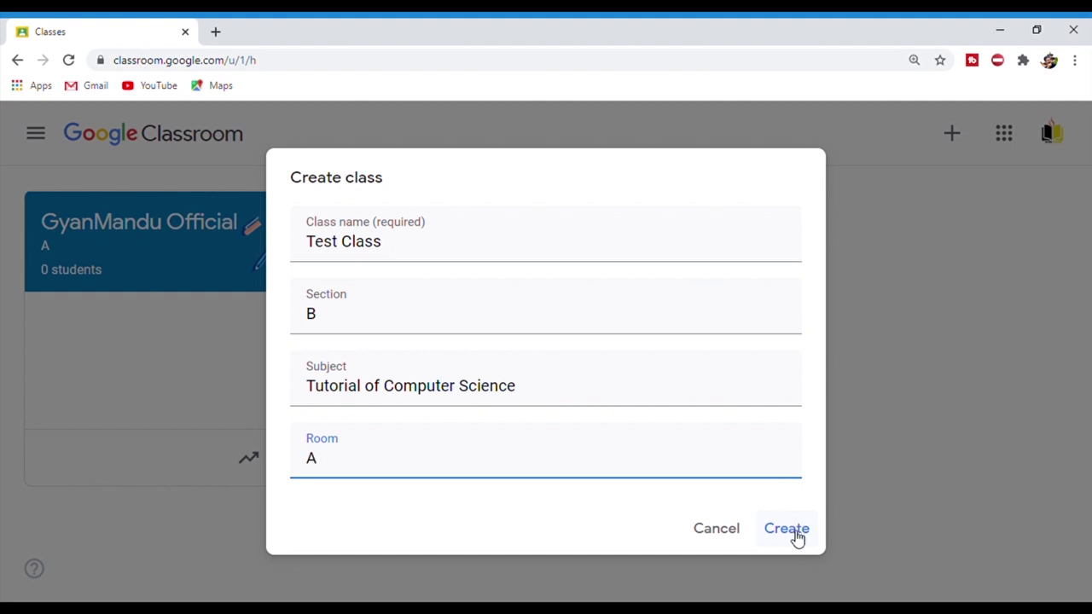
left_click(787, 531)
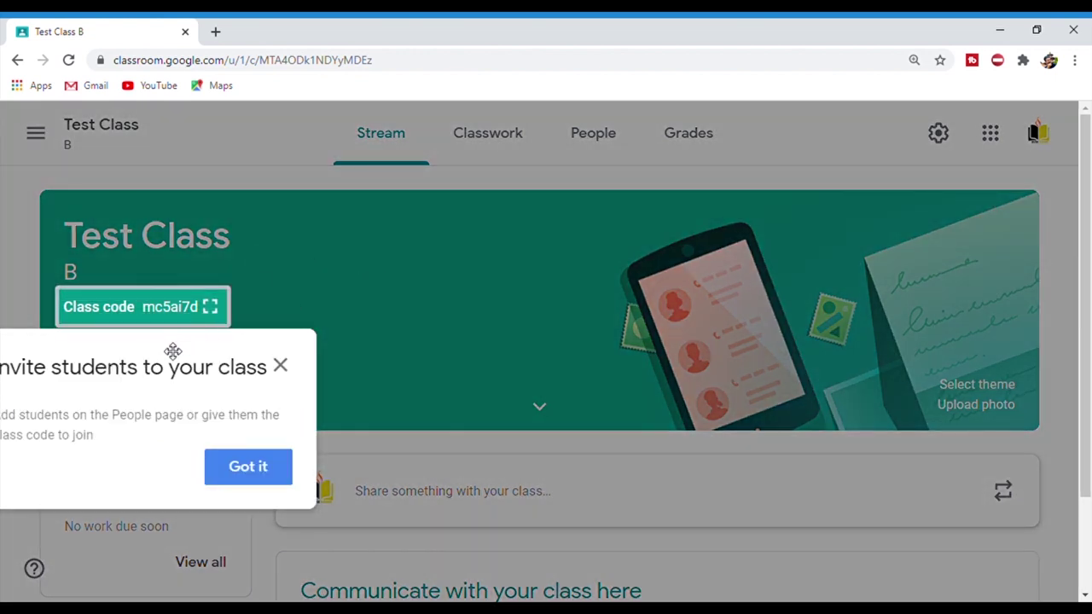
left_click_drag(178, 351, 493, 367)
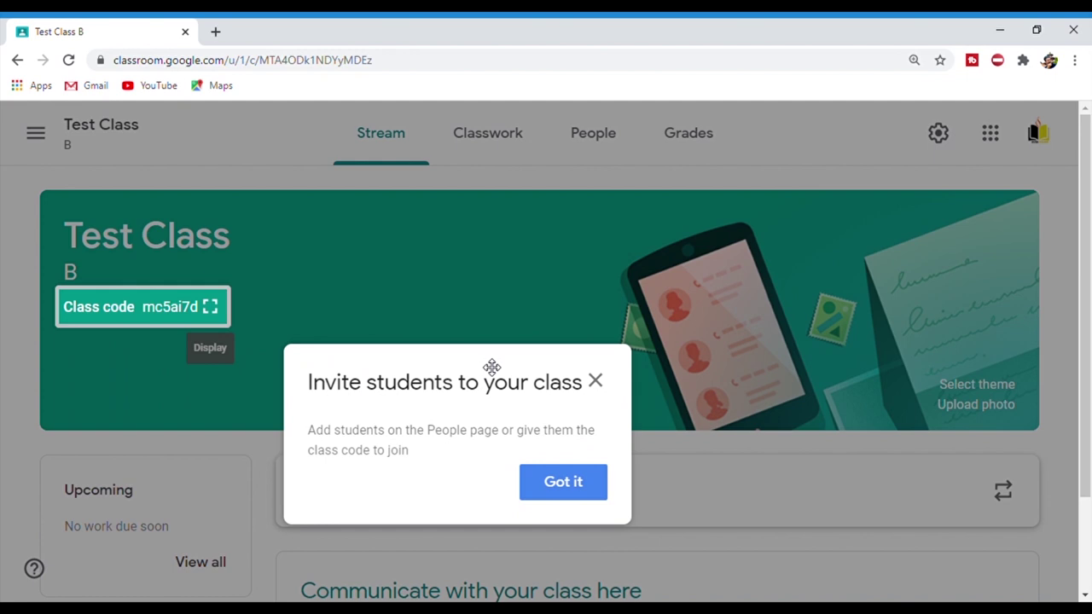
key("ctrl+minus")
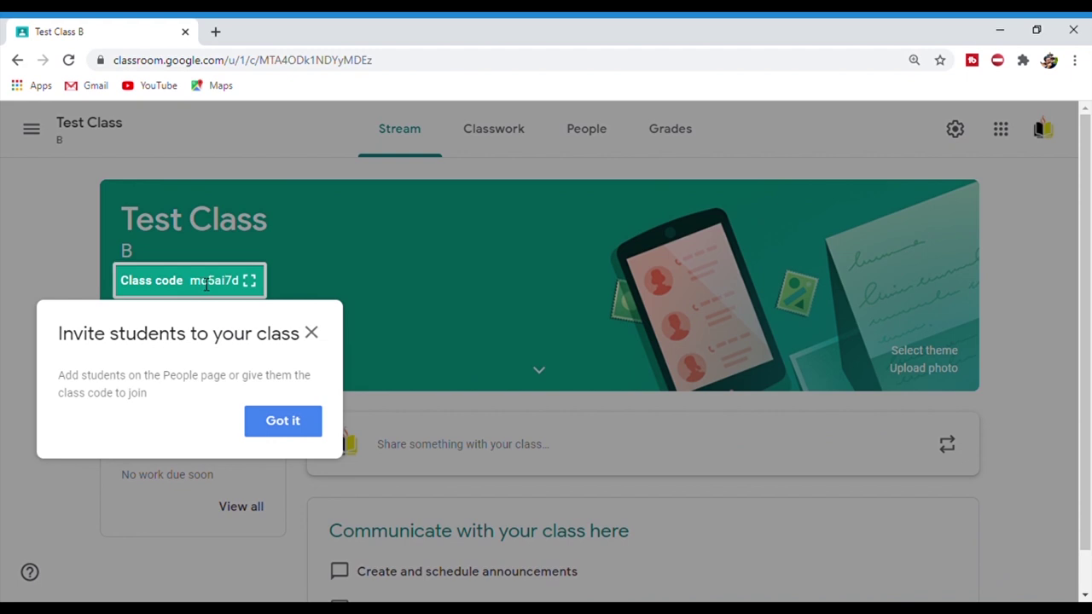
left_click(312, 335)
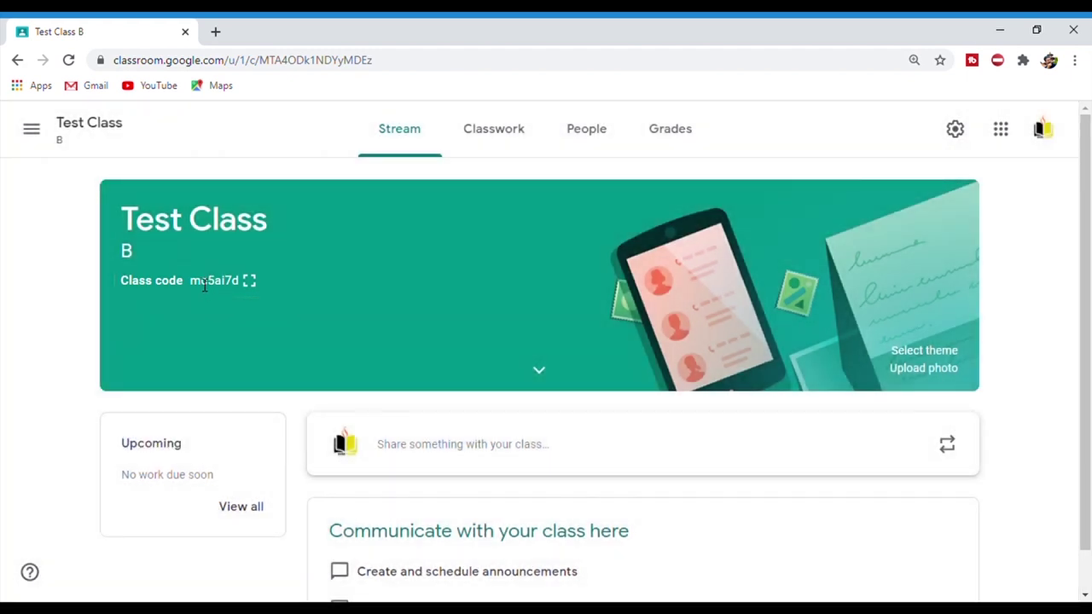
left_click_drag(189, 280, 246, 282)
left_click(212, 293)
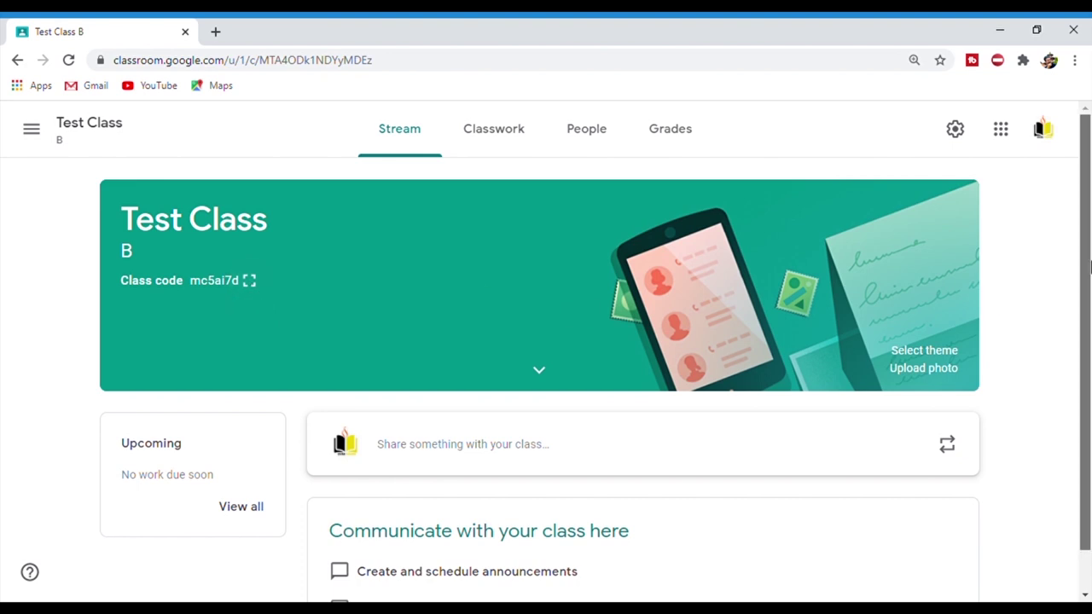
left_click_drag(1088, 267, 1089, 269)
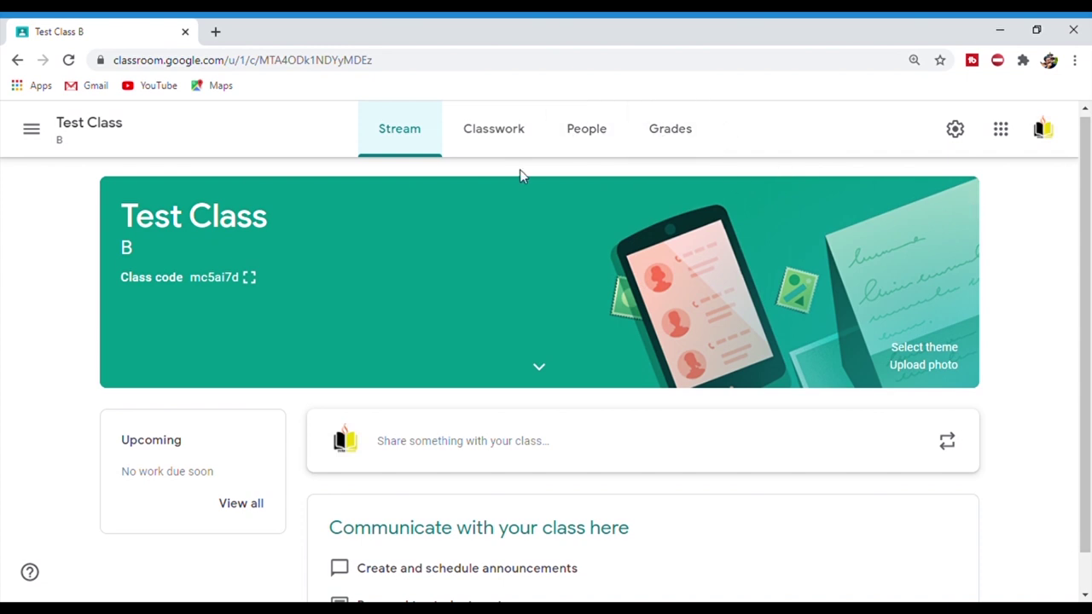
- From Test Class's Classwork page, start a new Question post
left_click(479, 146)
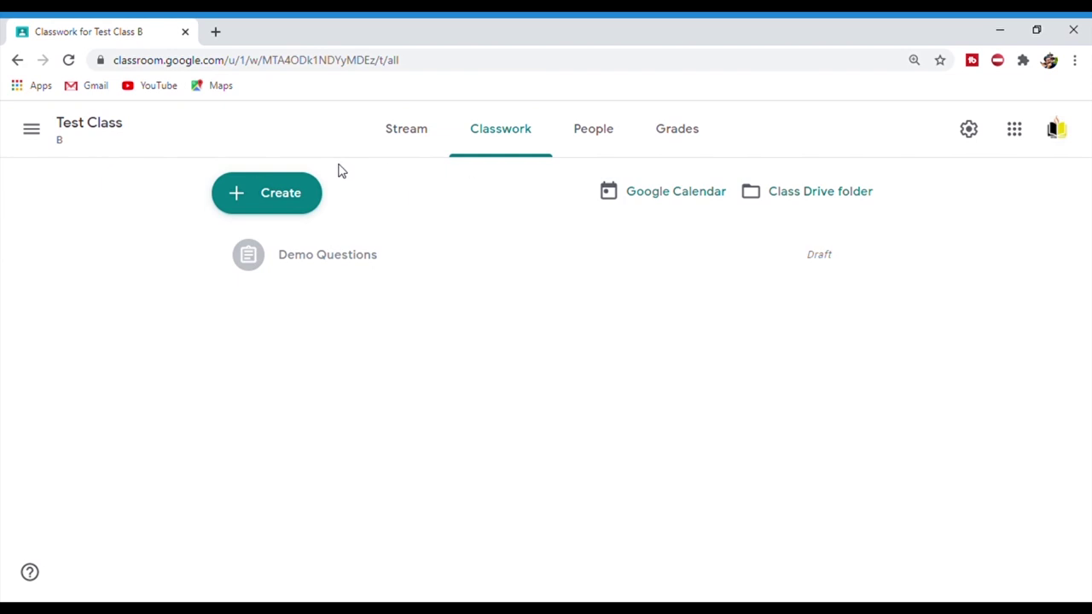
left_click(288, 195)
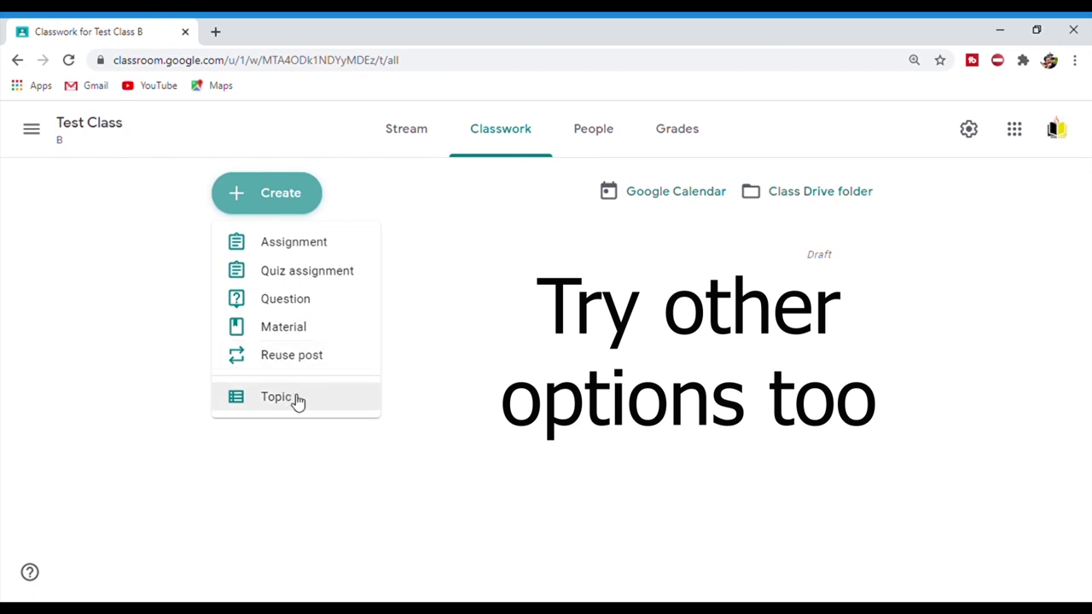
left_click(320, 307)
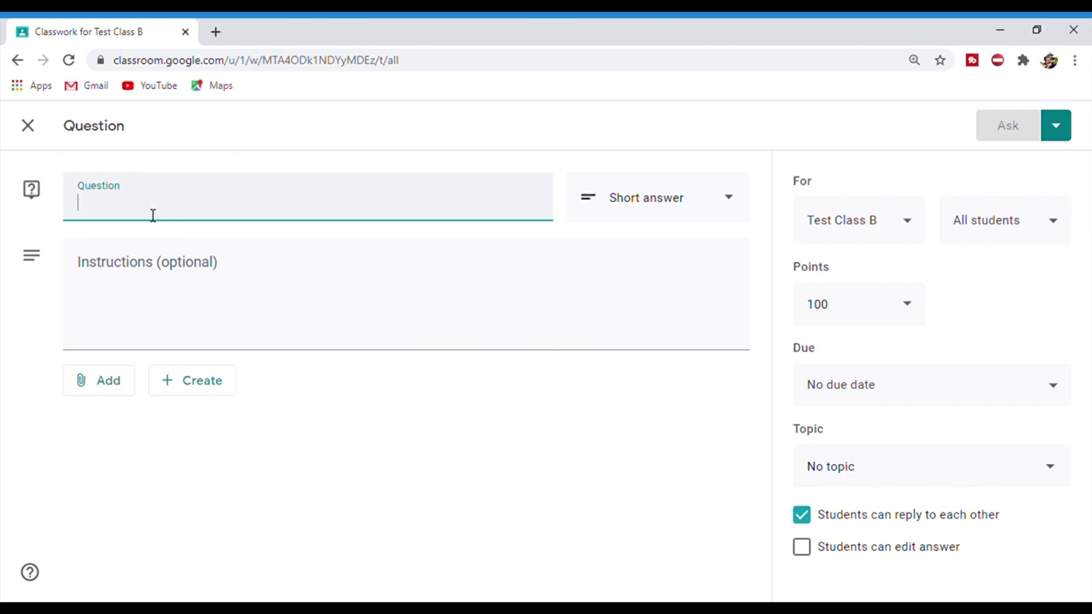
- Enter three numbered questions: define cyber law, cybercrime examples, cyber law versus computer ethics
type("1. ")
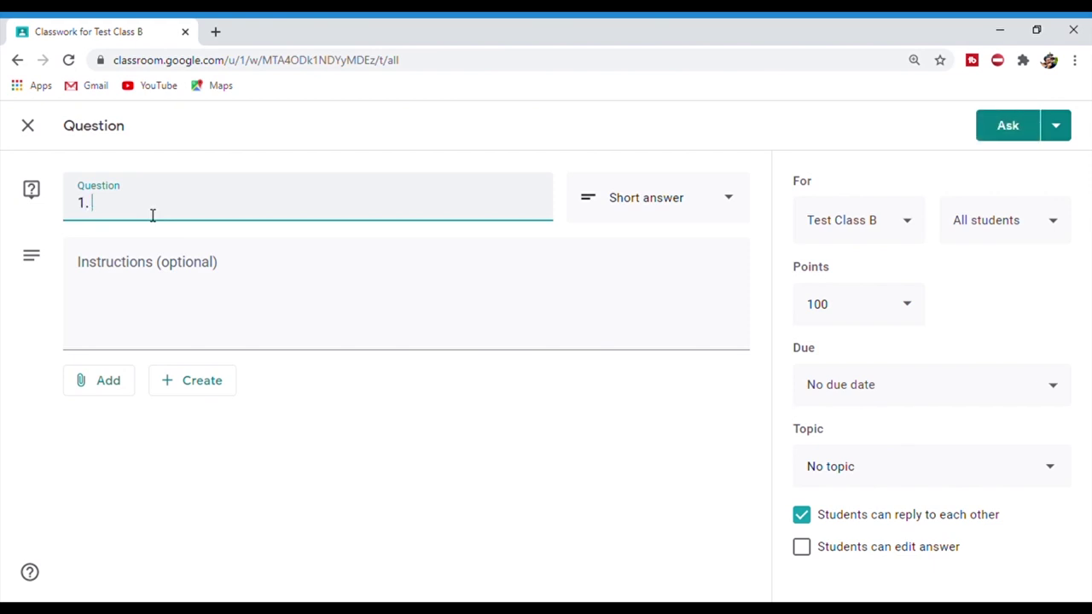
type("Define cyber law")
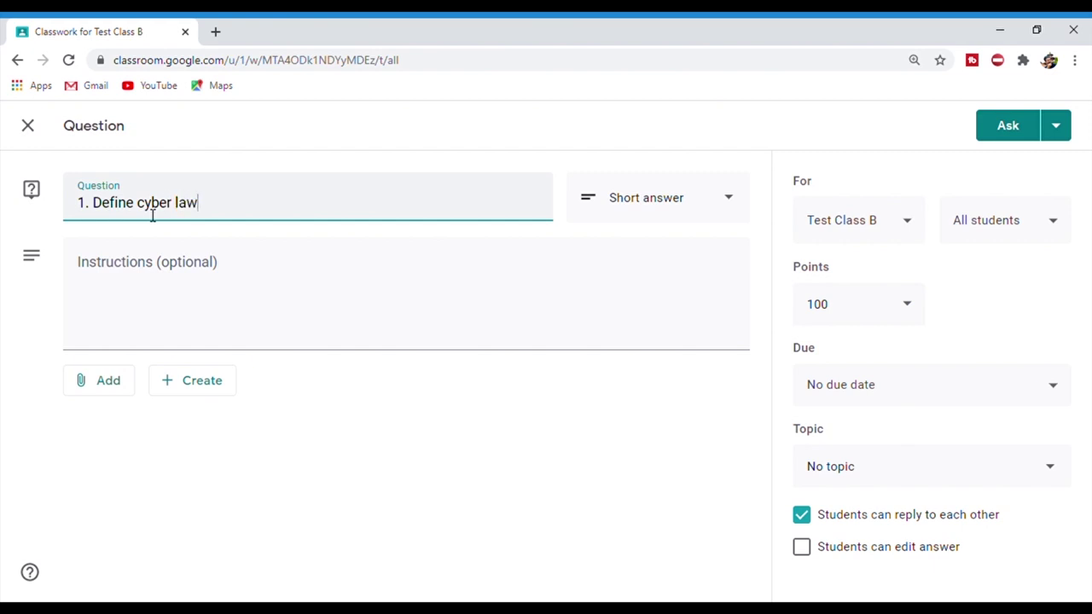
type(" and cyber crim")
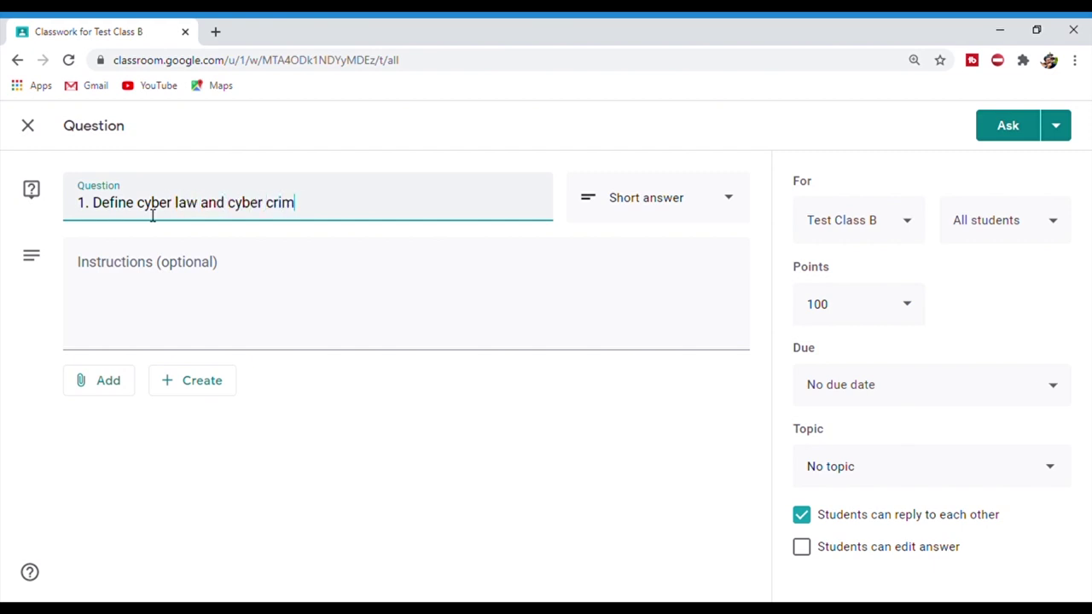
type(".")
key("Return")
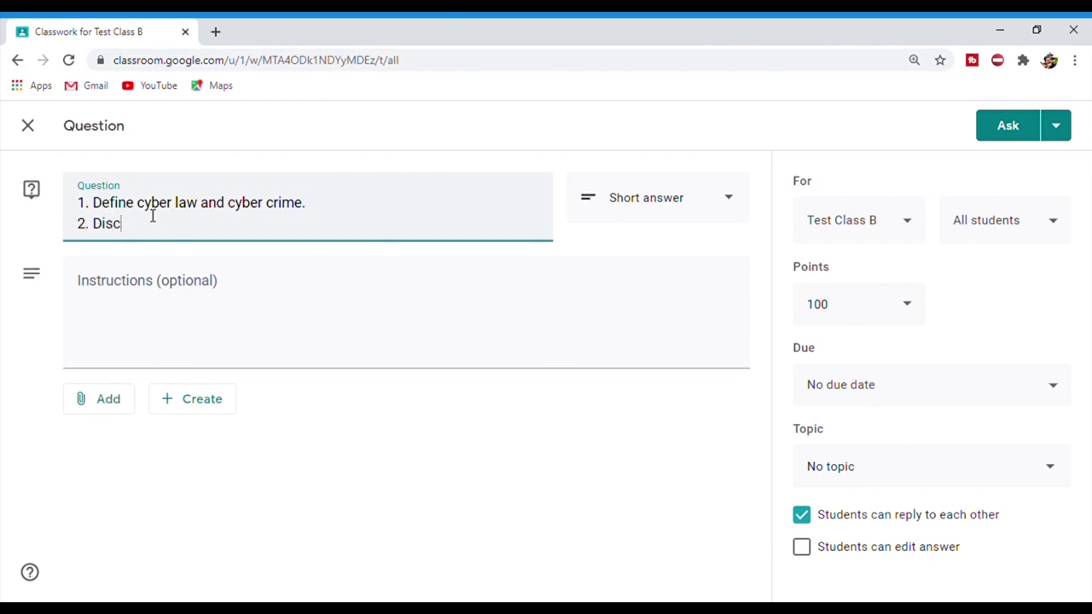
type("2. Discuss some examples o")
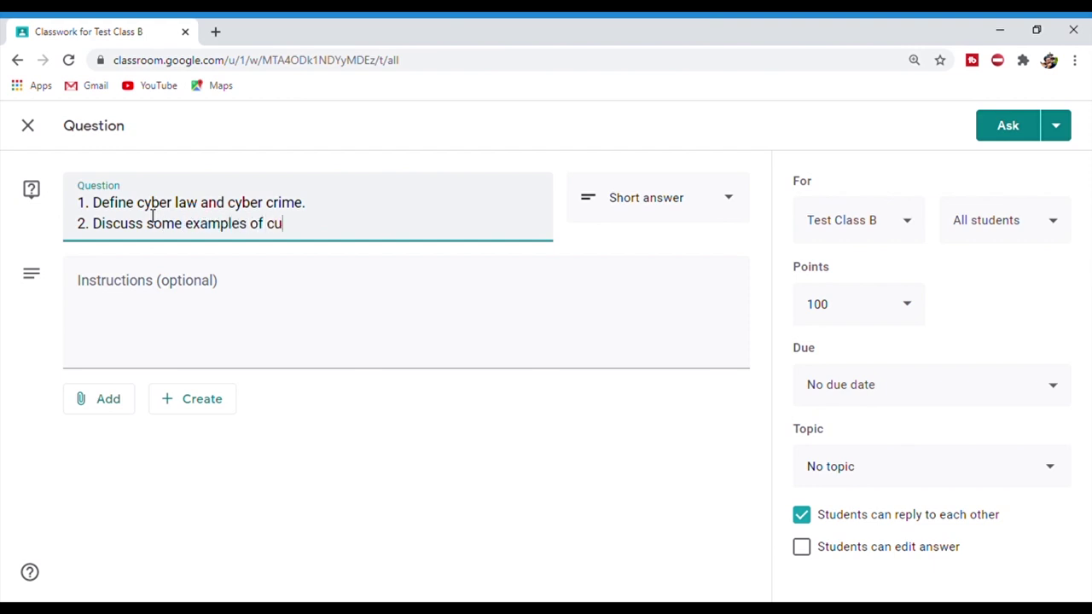
type("f cyber")
type("c")
type("rime.")
key("Return")
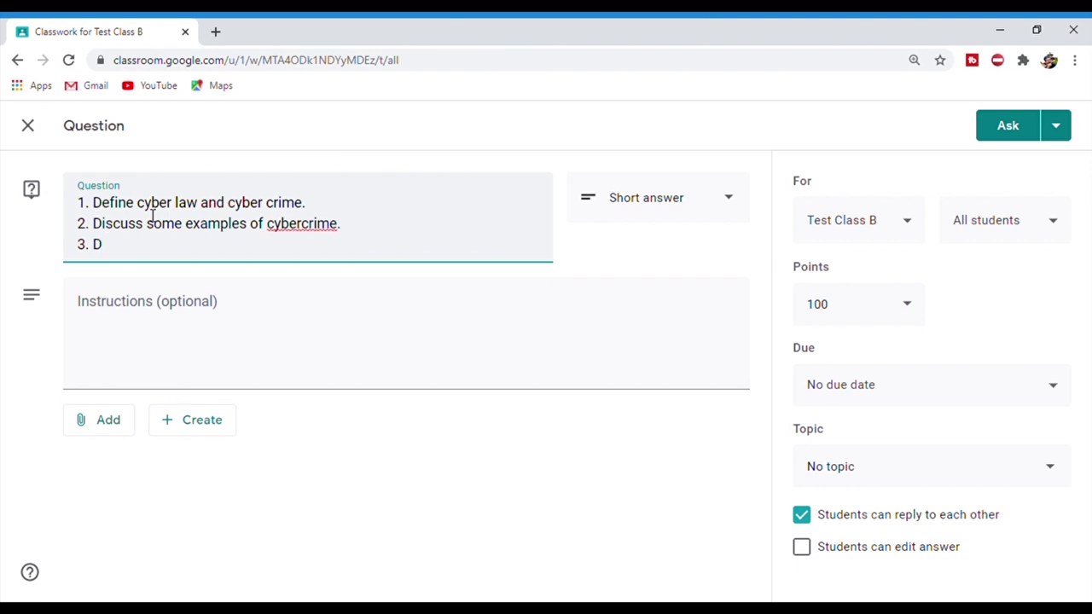
type("3. Dif")
type("ferentiate between cyber law and computer ethics.")
- Add the instruction 'Send your works either in doc or pdf format.'
left_click(191, 323)
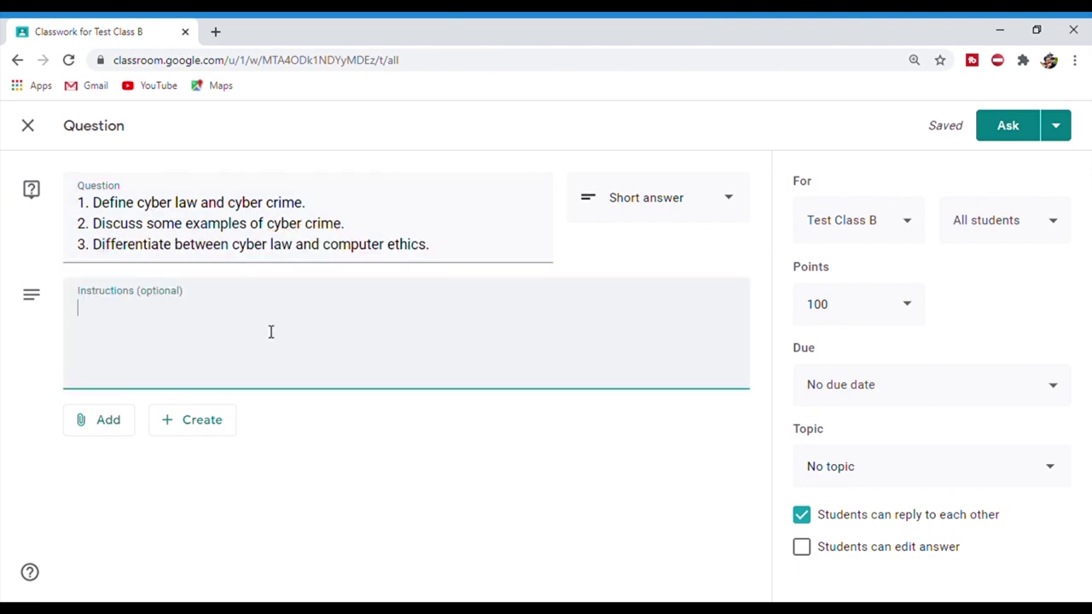
type("Send your works either in doc or pdf format.")
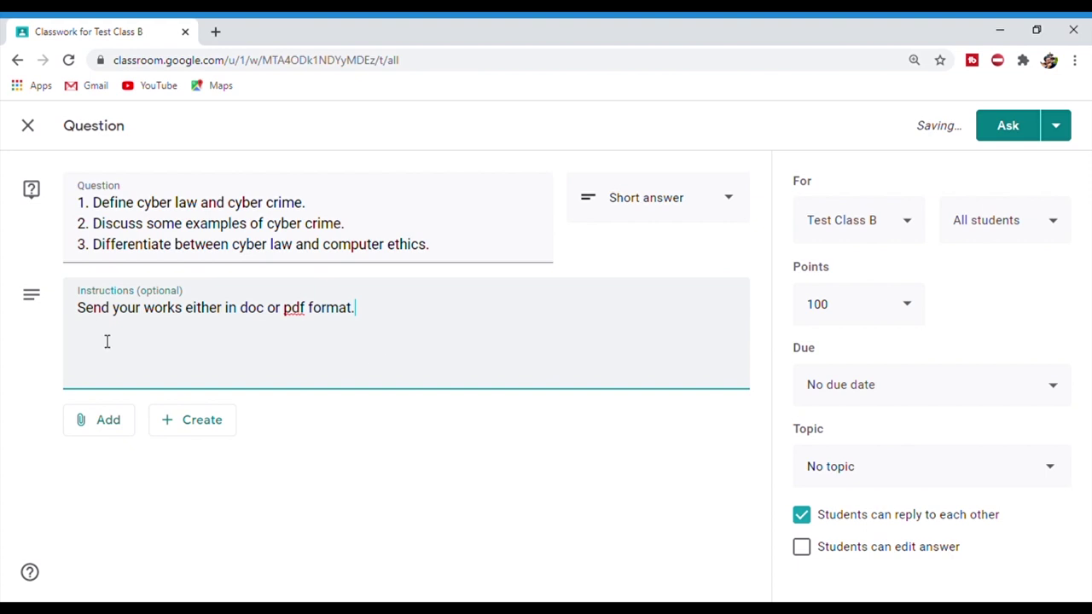
left_click(109, 422)
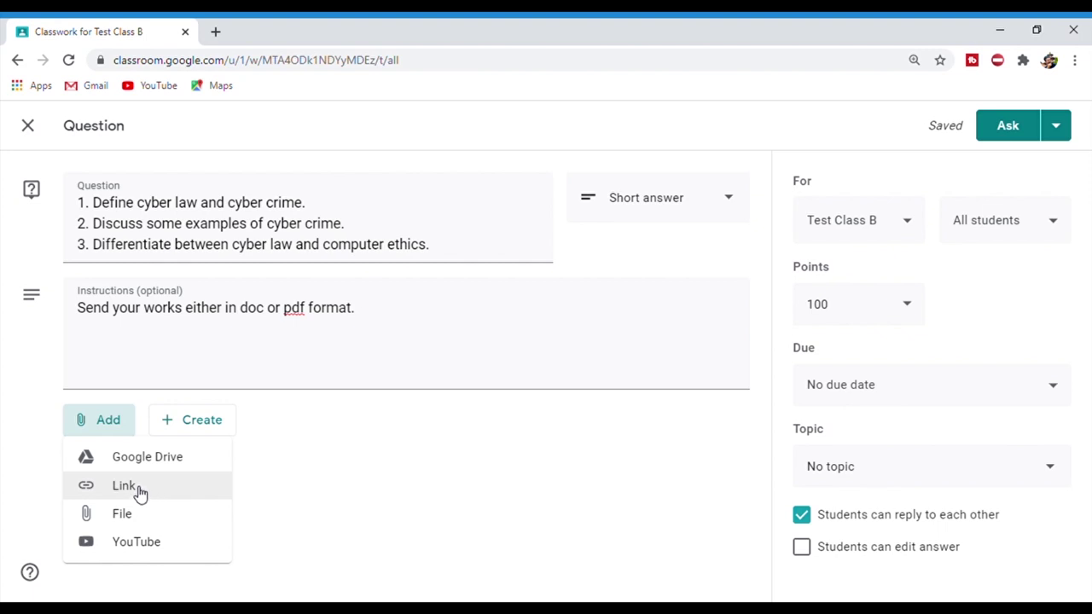
- Upload Assignment I.docx from the device and attach it to the question
left_click(136, 518)
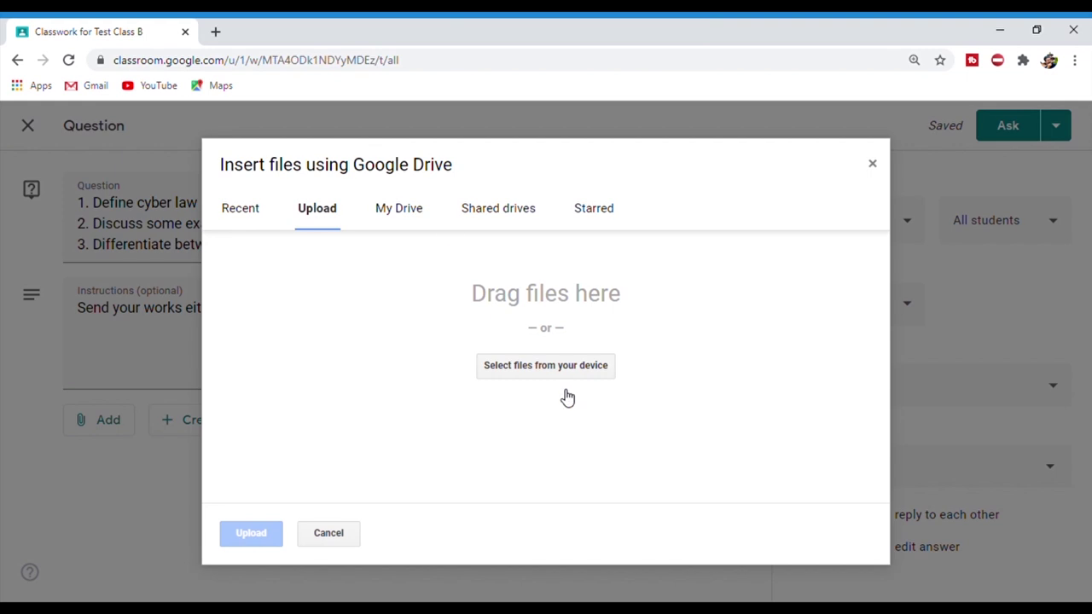
left_click(564, 380)
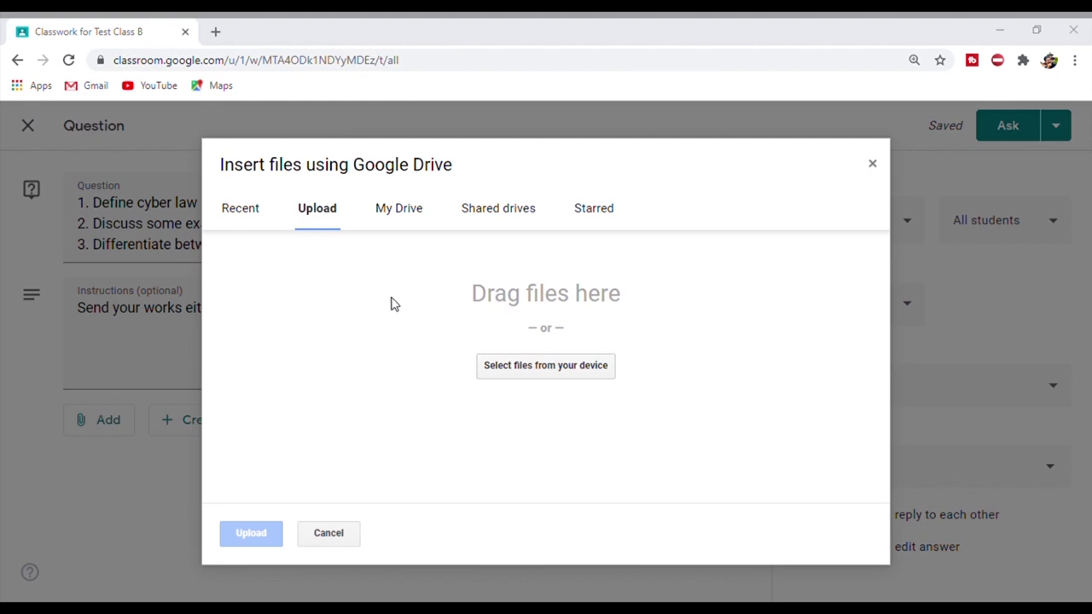
double_click(442, 308)
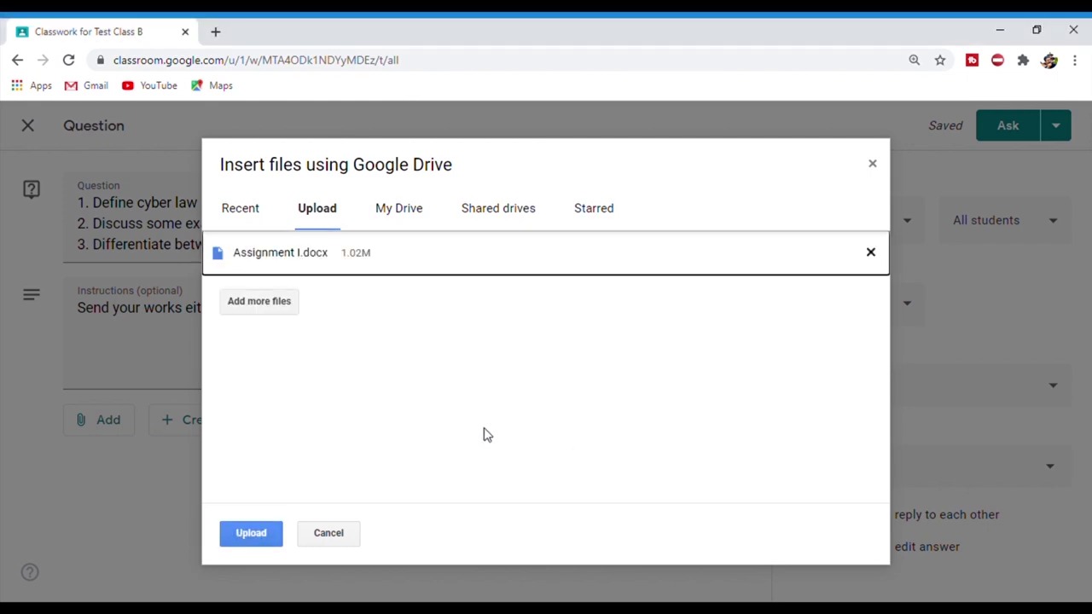
left_click(250, 536)
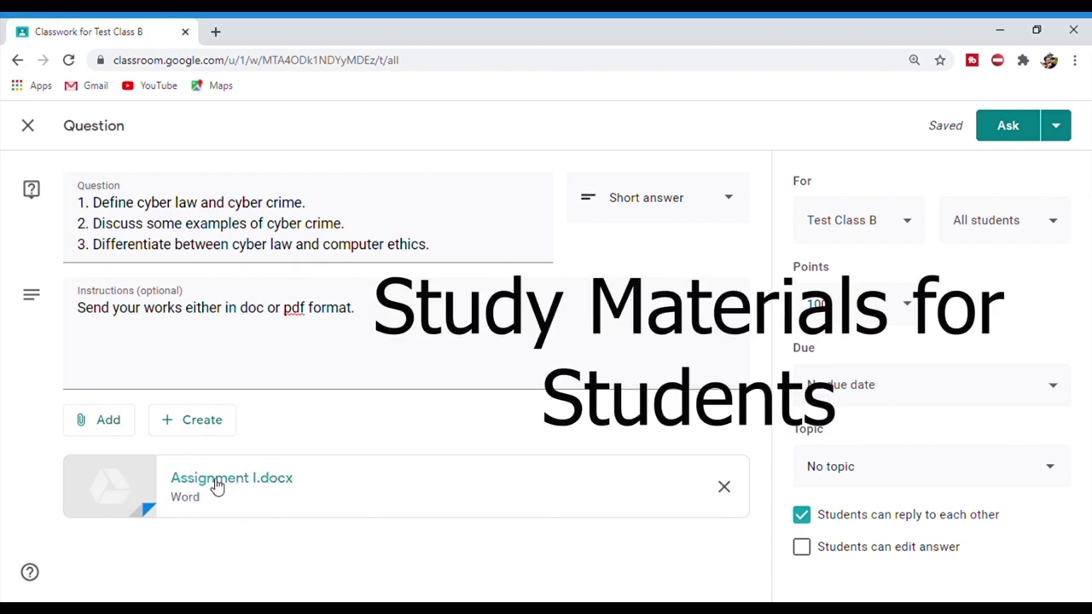
- Bring up the YouTube insert-video window, then open a new blank browser tab
left_click(107, 431)
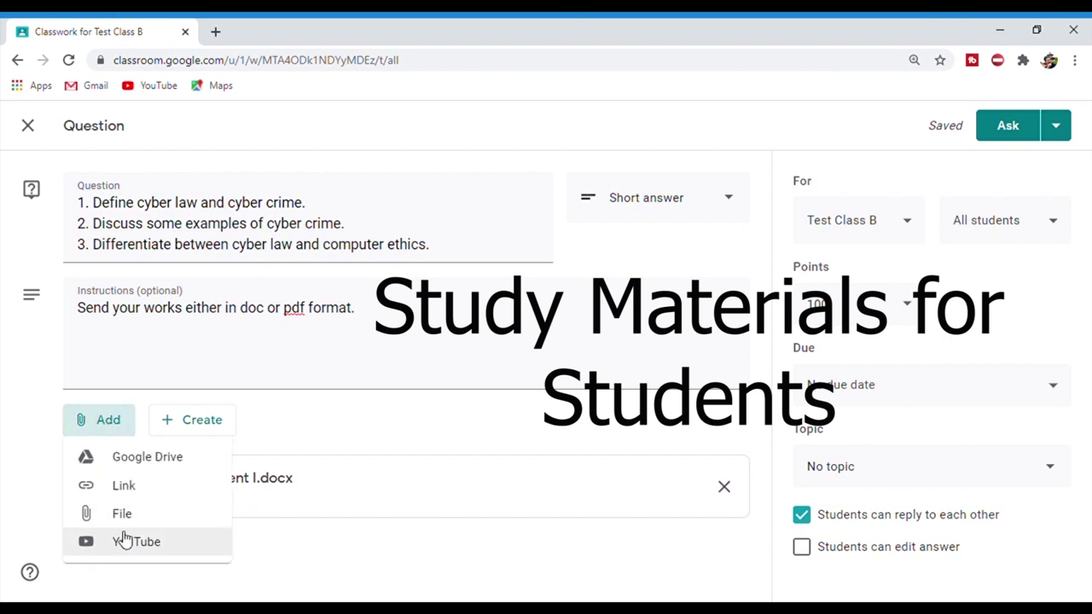
left_click(122, 542)
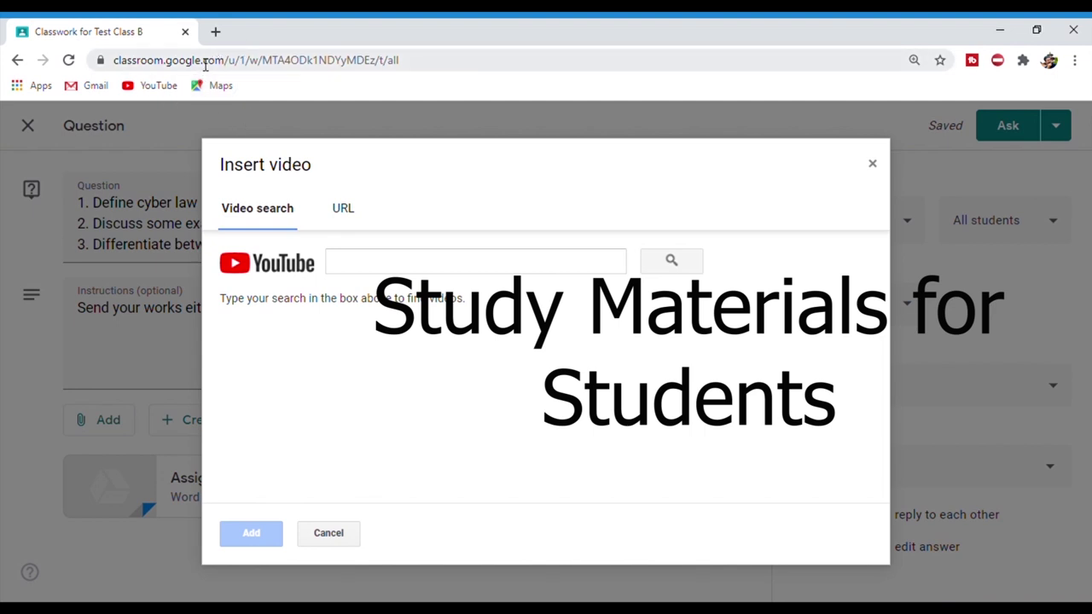
left_click(218, 34)
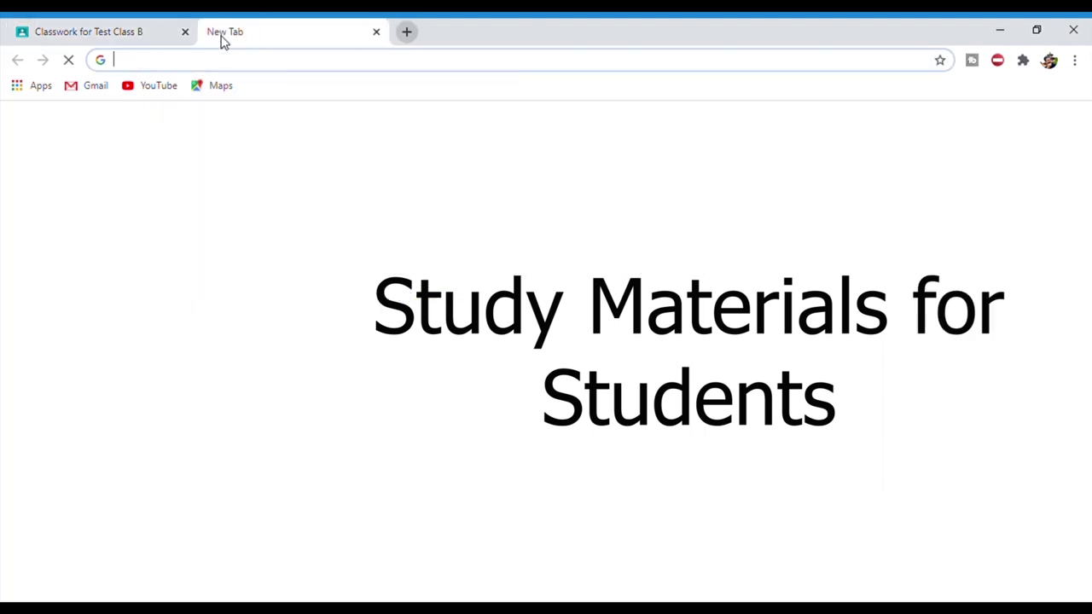
- On YouTube, open and pause the Nepali 'Cyber law (Lecture 1)' video and select its URL
type("youtube.com/channel/UC9hOYgBn4VMkwUS5bA2MPJA/videos")
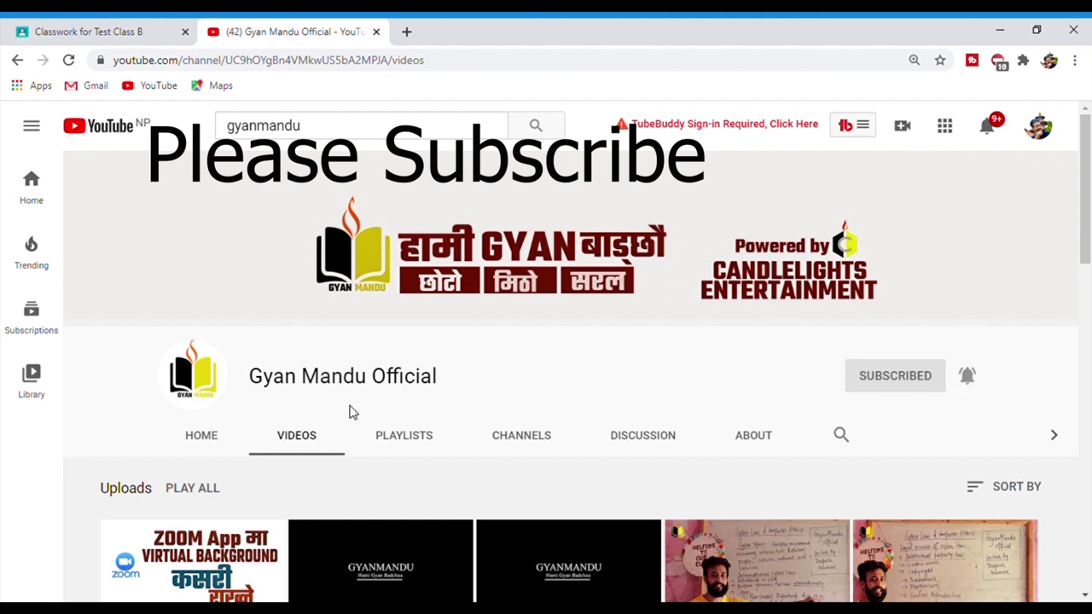
left_click_drag(1087, 217, 1087, 263)
left_click_drag(1087, 301, 1088, 360)
left_click(173, 493)
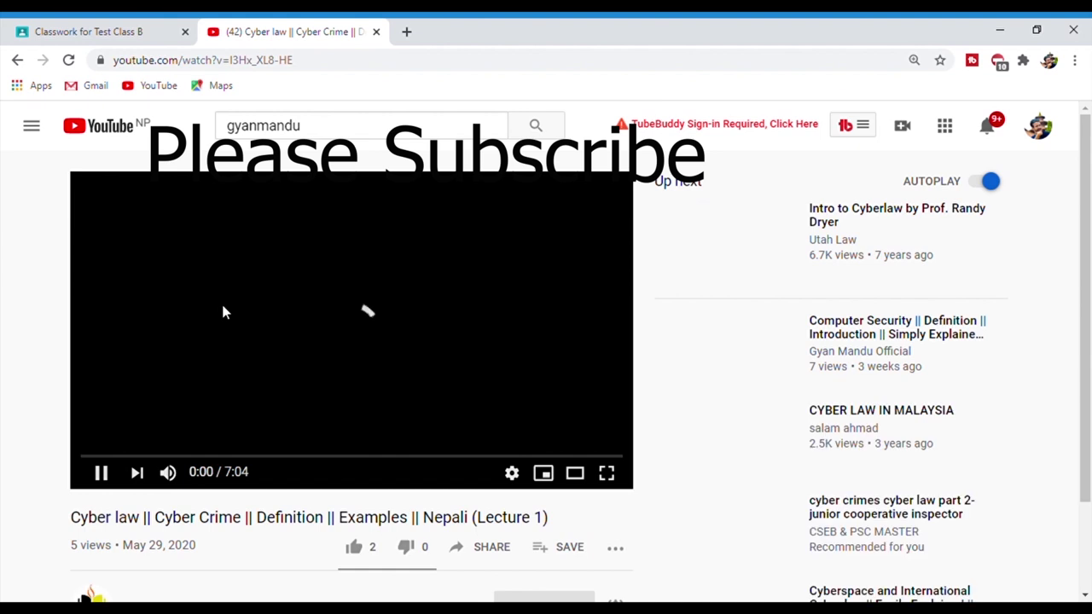
left_click(103, 482)
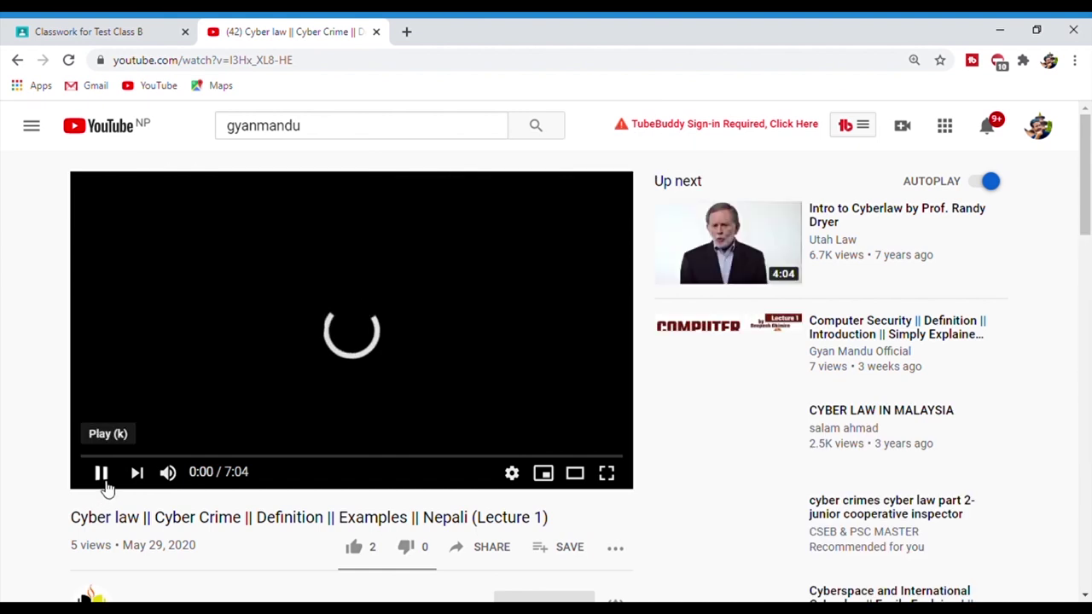
left_click(345, 62)
key("ctrl+c")
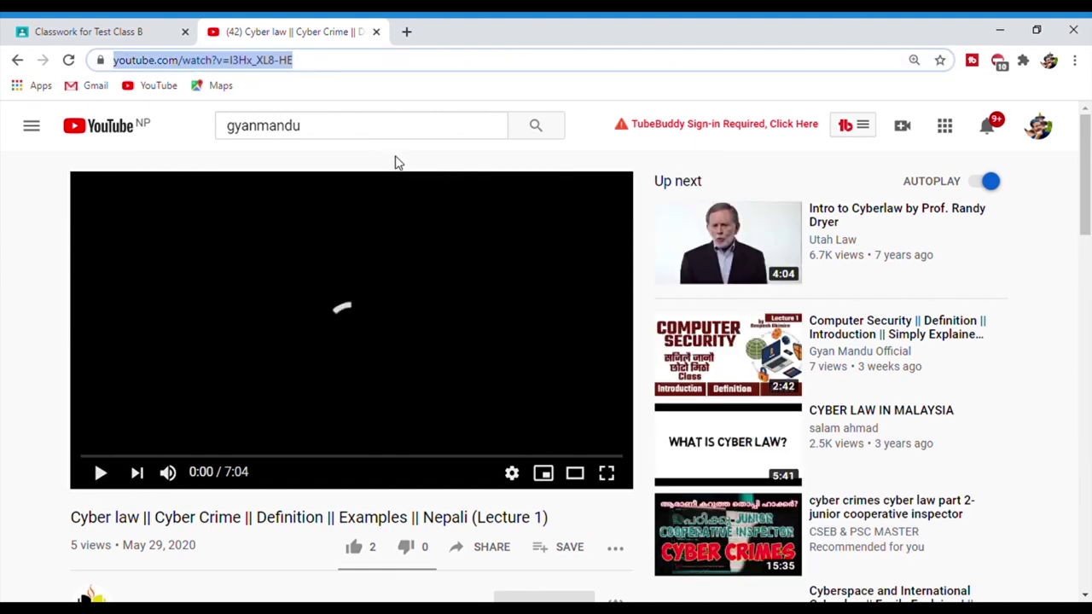
- Paste the lecture URL into the insert-video search and attach the Cyber law Lecture 1 video
left_click(64, 31)
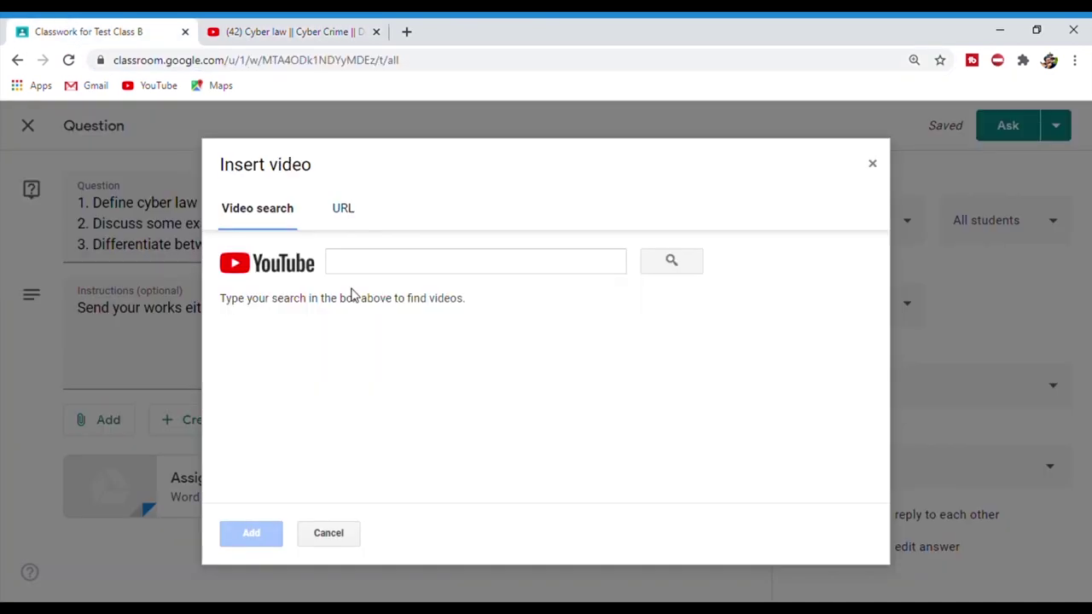
left_click(368, 266)
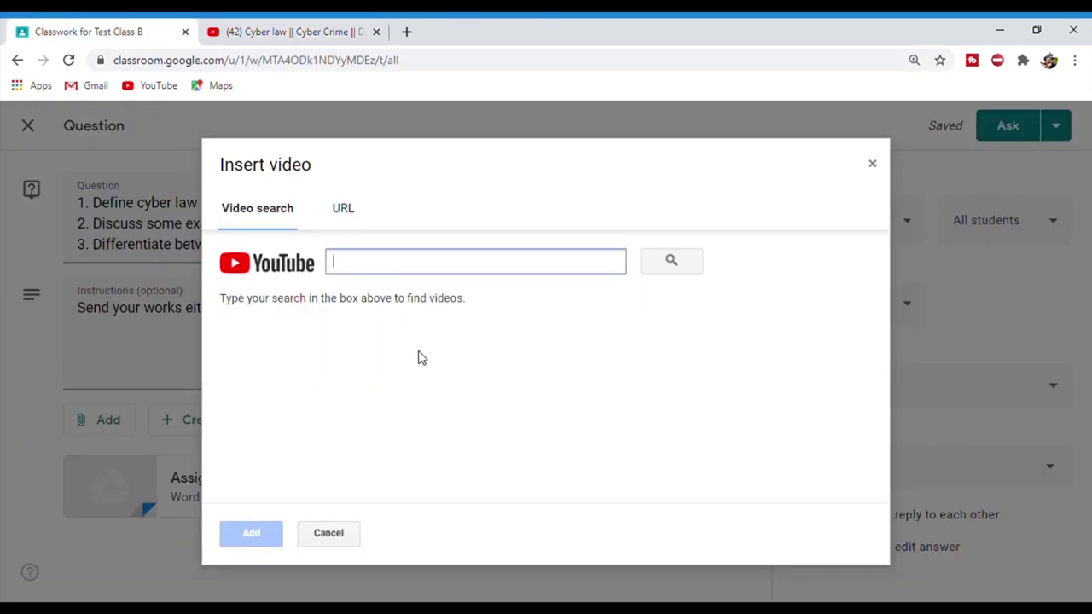
key("ctrl+v")
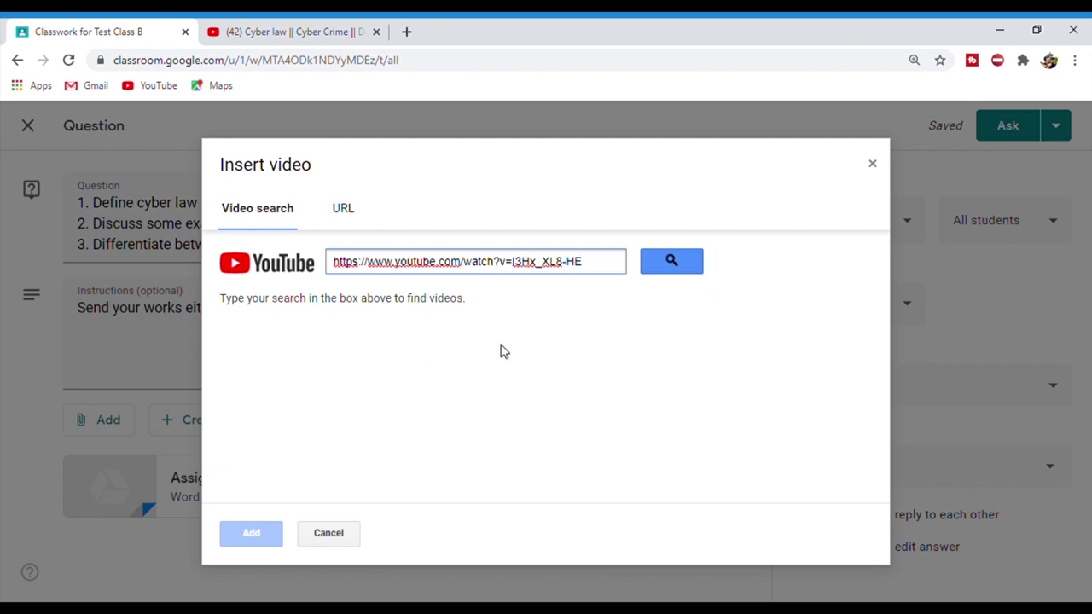
left_click(670, 261)
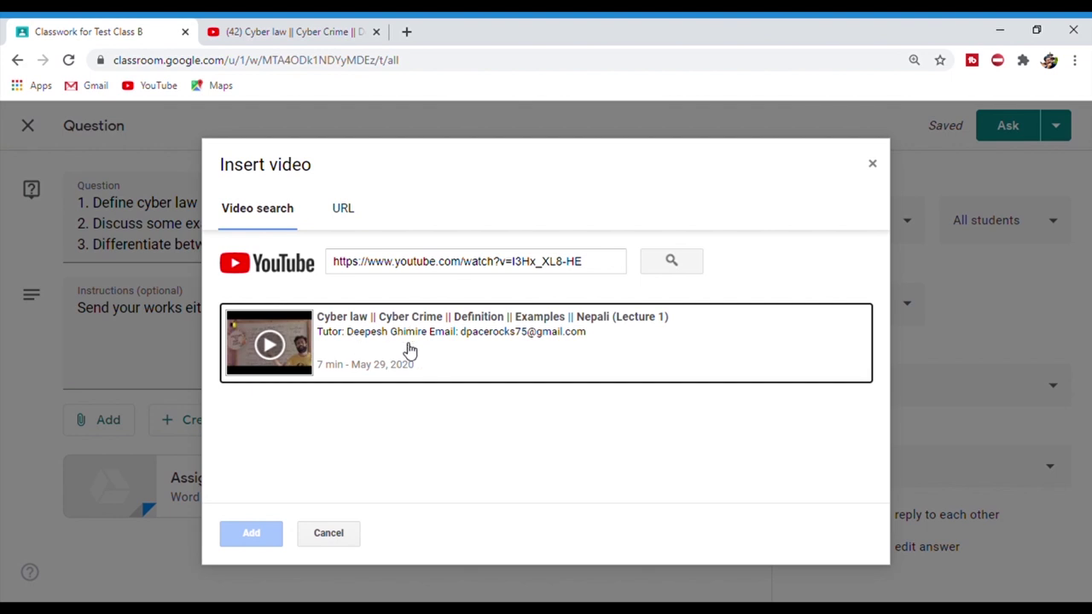
left_click(359, 332)
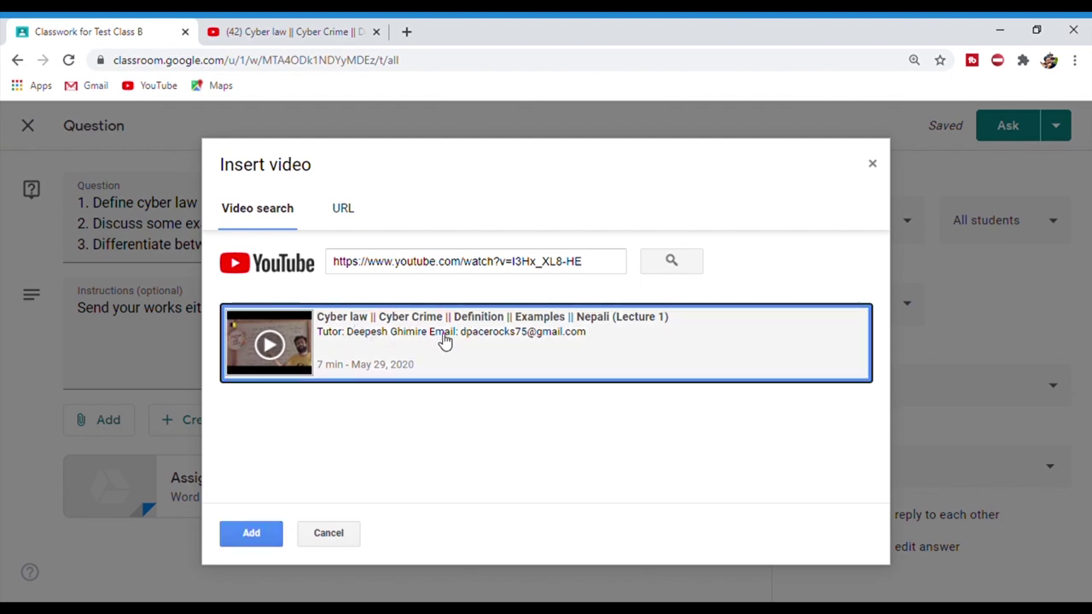
left_click(248, 533)
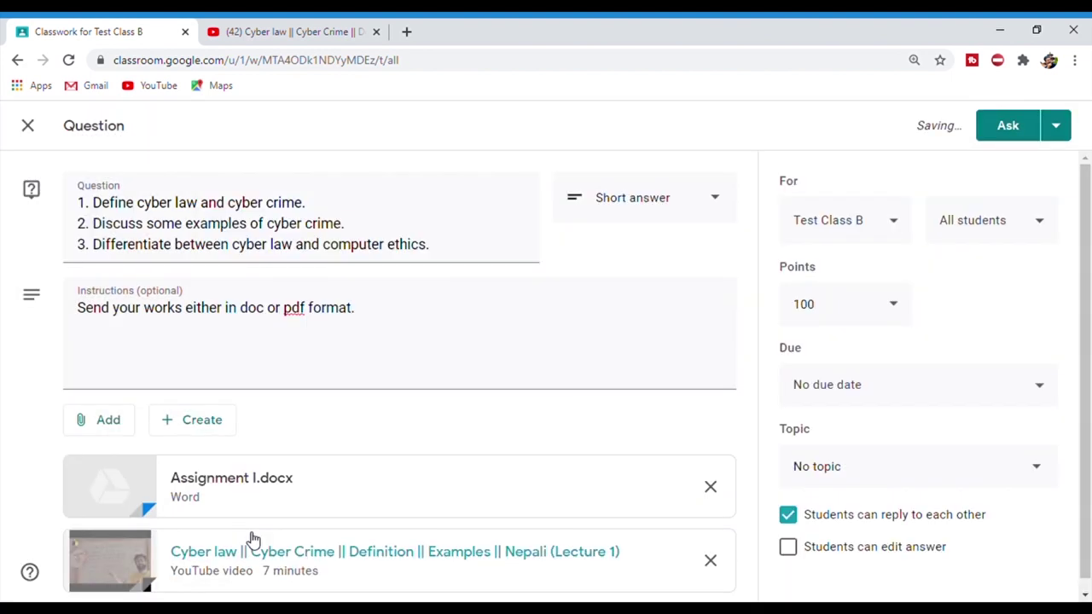
- Keep the default class and student recipients and make the question Ungraded
scroll(1090, 337, "down", 1)
scroll(543, 461, "up", 1)
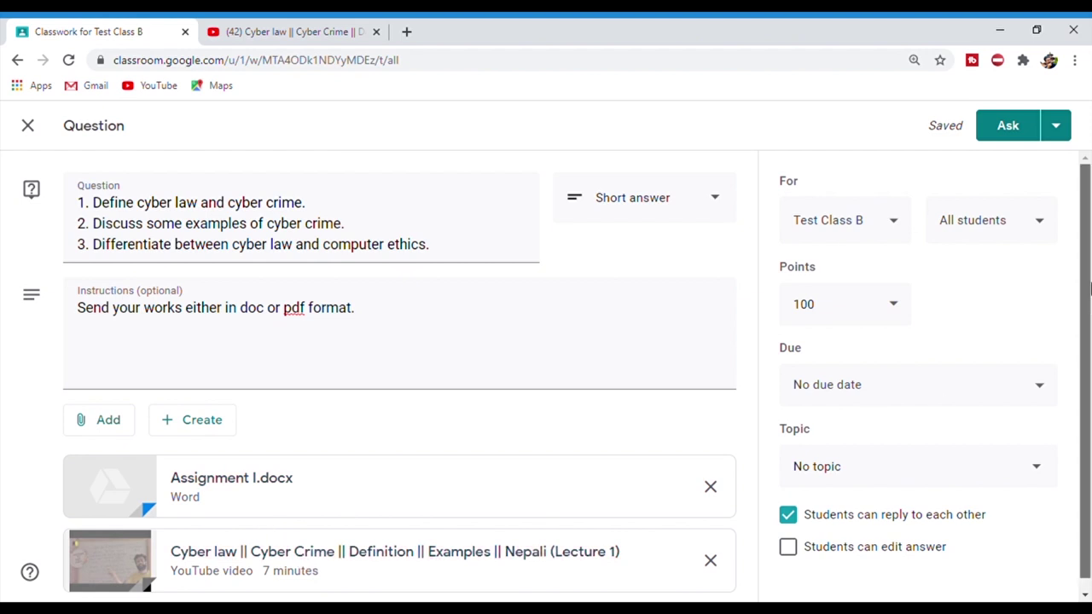
left_click(859, 224)
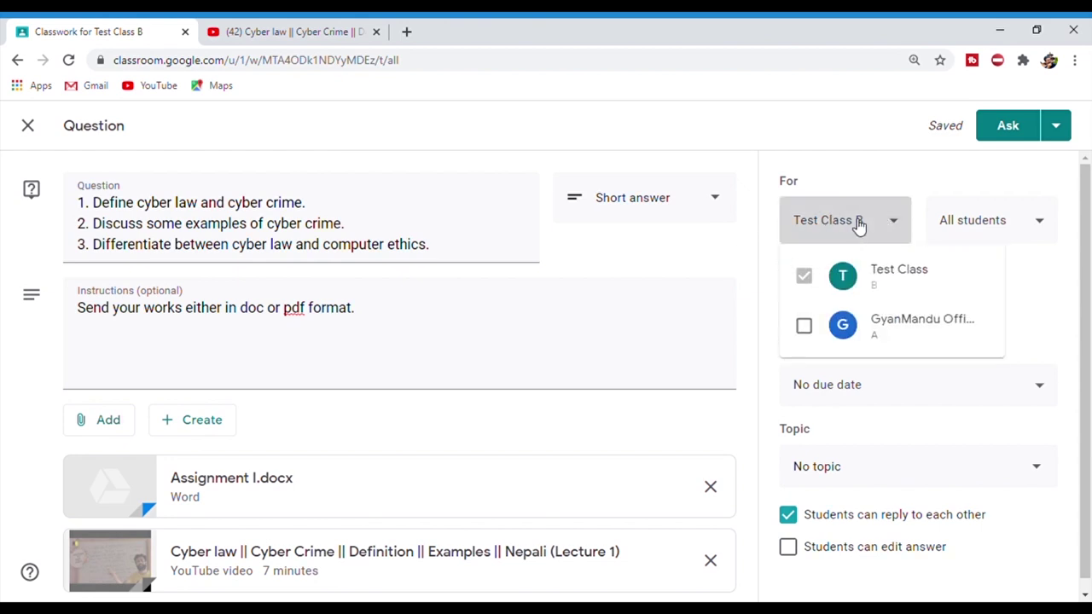
left_click(859, 224)
left_click(859, 224)
left_click(860, 224)
left_click(964, 222)
left_click(965, 222)
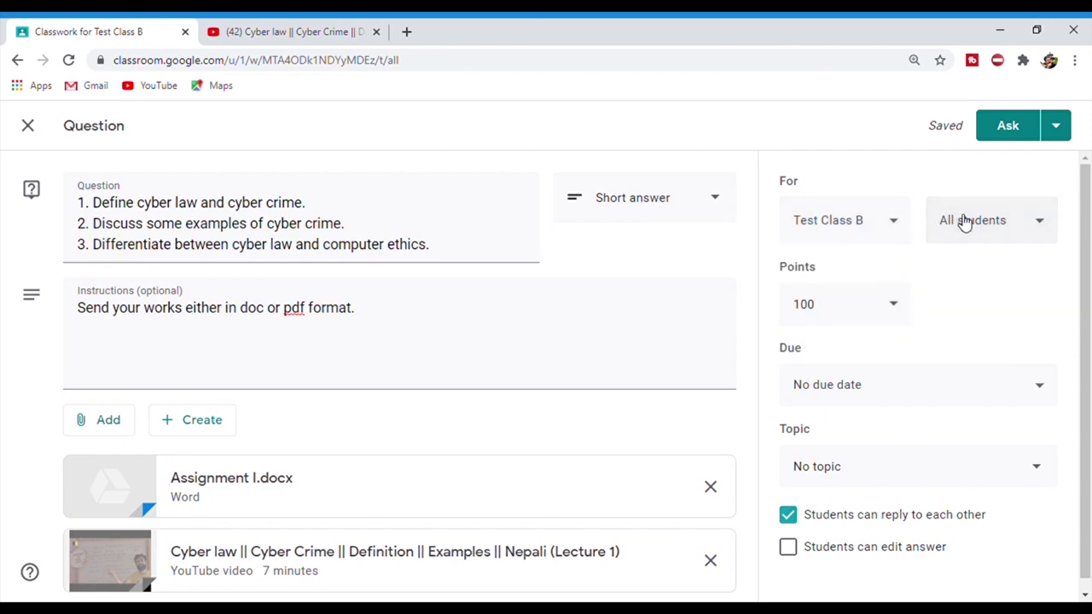
left_click(845, 306)
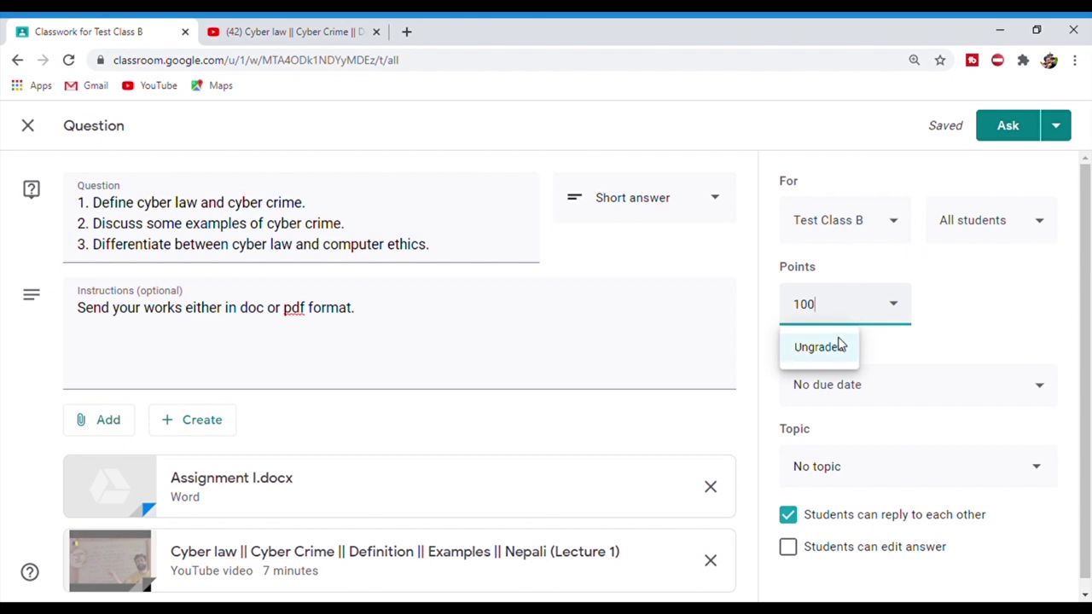
left_click(837, 345)
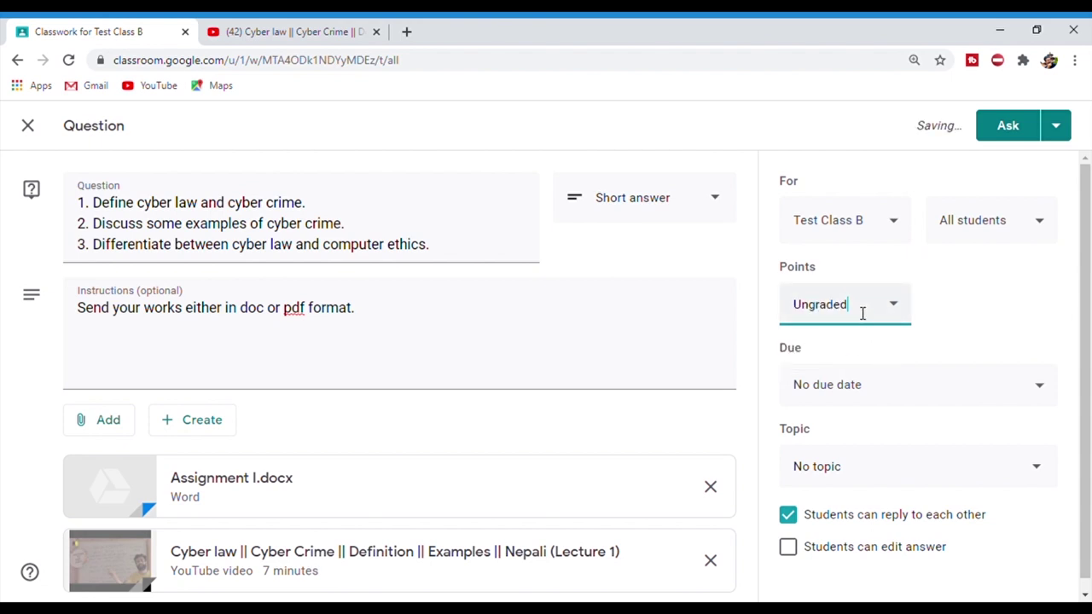
- Set the question's due date to Fri, Jun 12, 11:59 PM
left_click(910, 384)
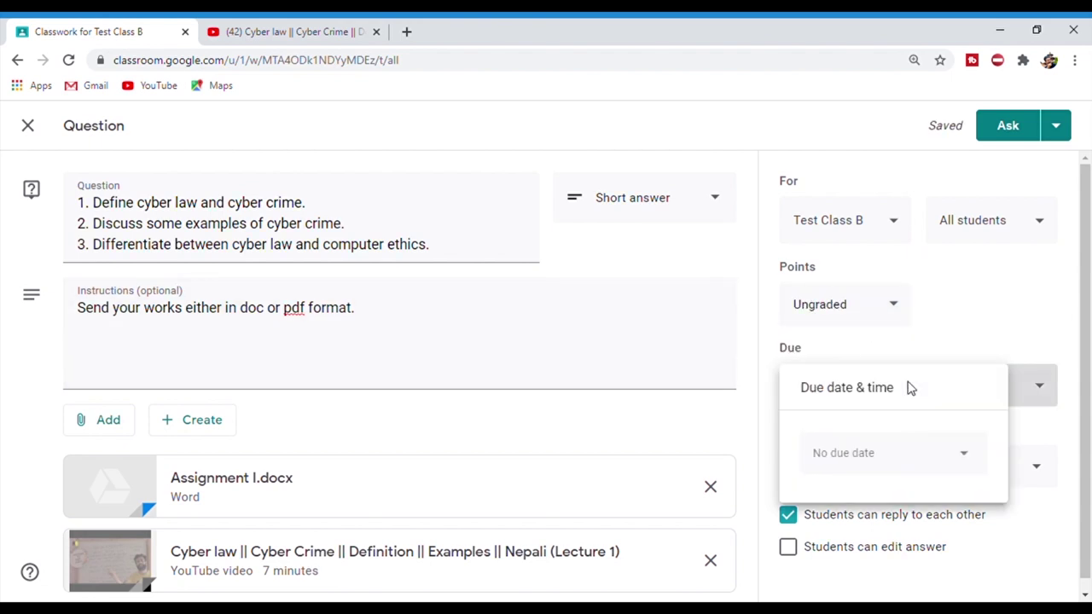
left_click(963, 455)
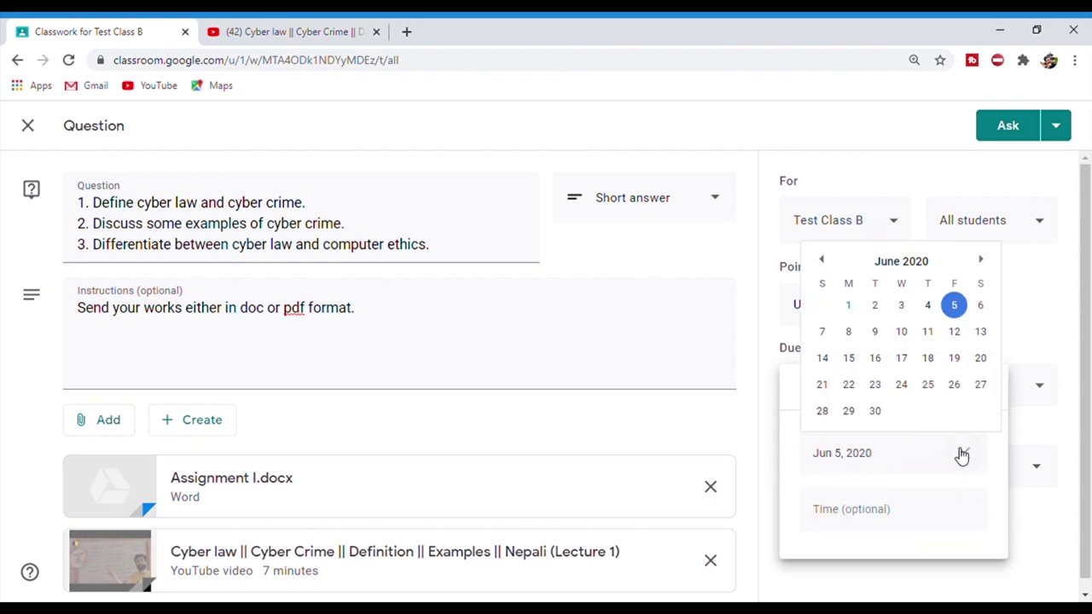
left_click(956, 332)
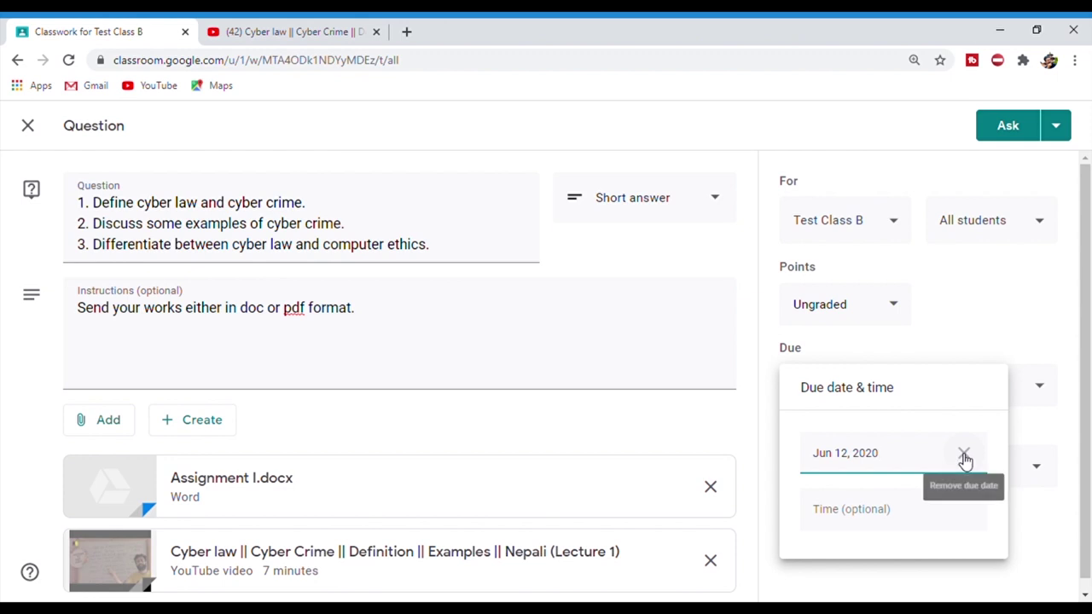
left_click(871, 515)
left_click(1090, 434)
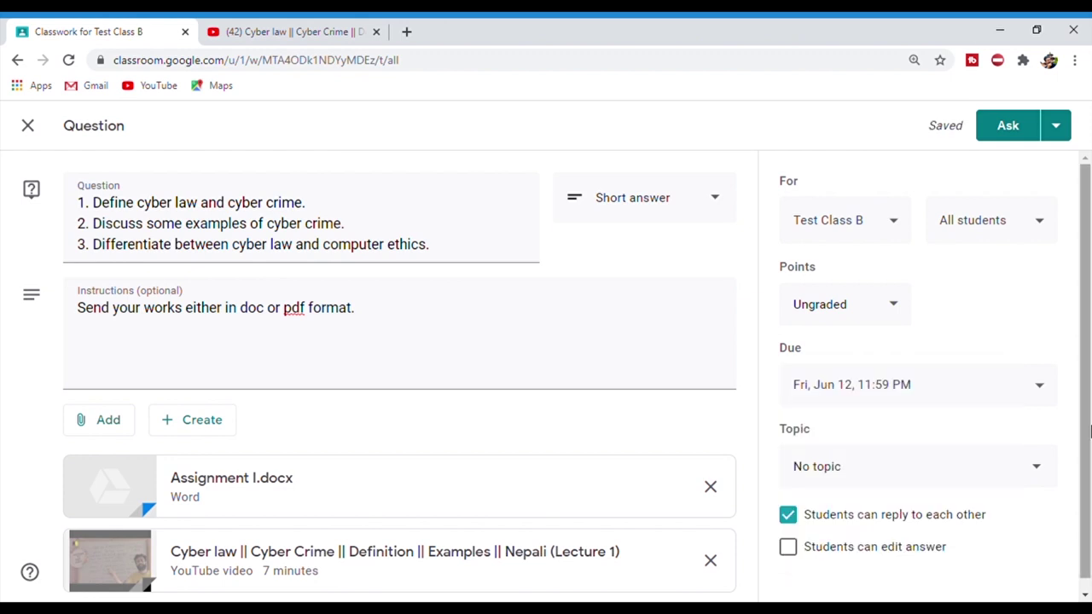
- Stop students replying to each other and post the question with Ask
scroll(1091, 433, "down", 1)
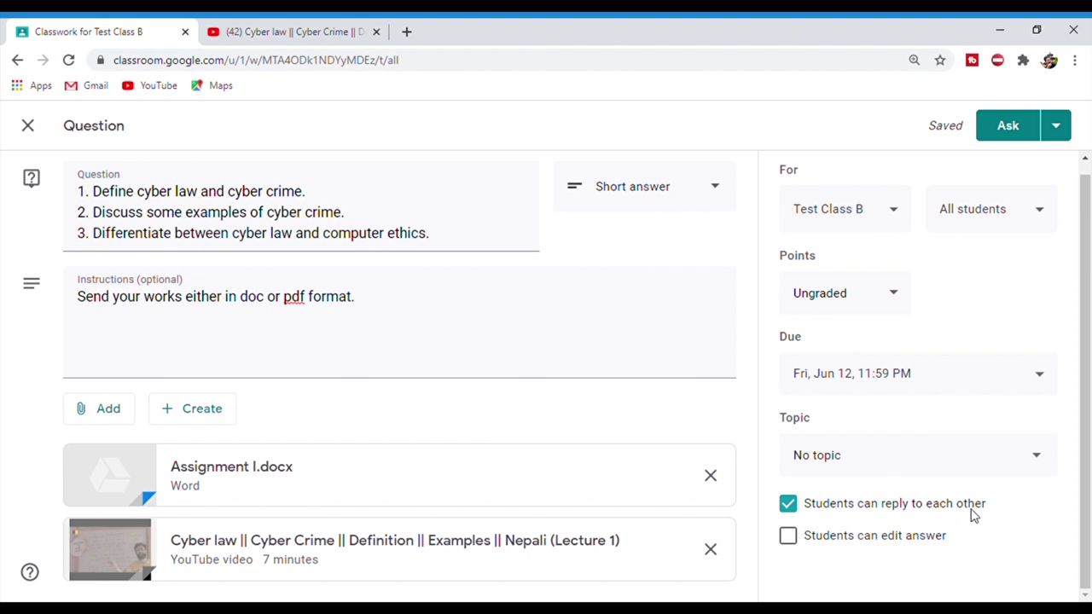
left_click(790, 505)
scroll(1089, 365, "up", 1)
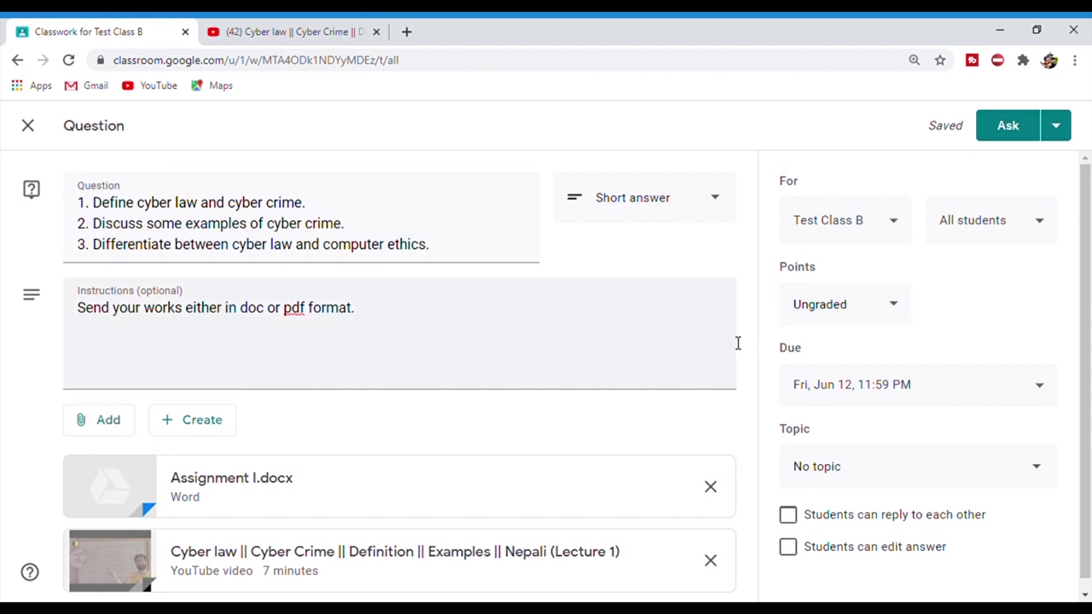
key("ctrl+plus")
key("ctrl+plus")
key("ctrl+plus")
key("ctrl+plus")
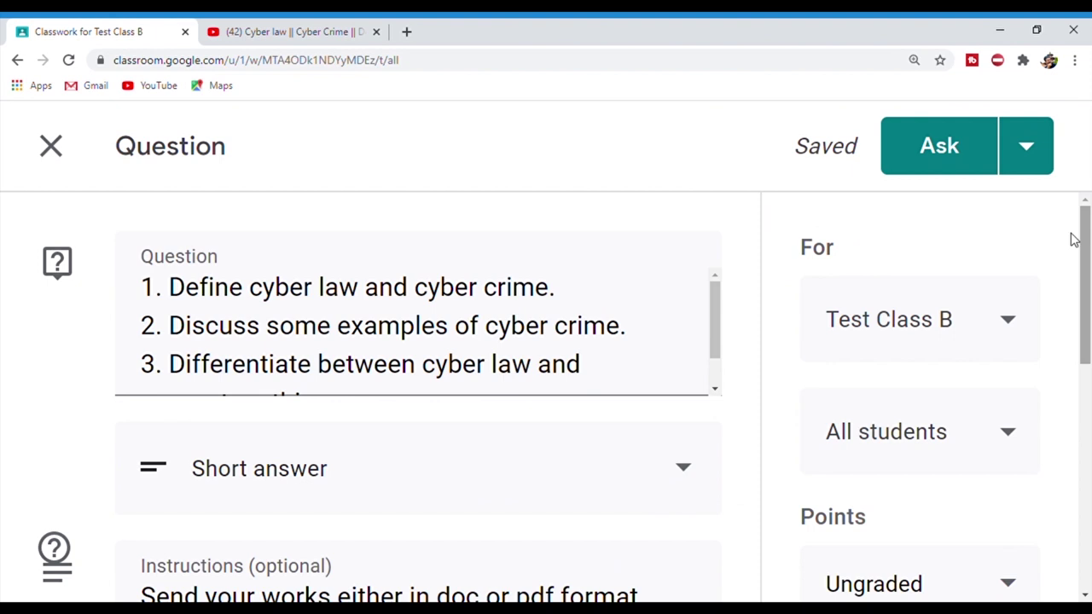
left_click(957, 172)
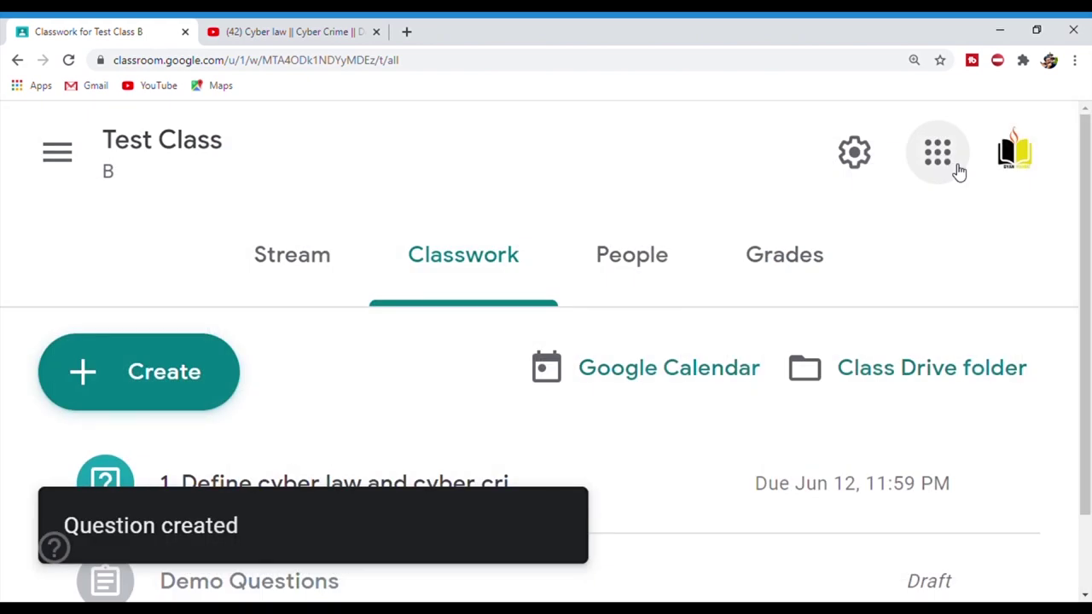
- Expand the posted cyber law question and open its Student answers
key("ctrl+minus")
key("ctrl+minus")
key("ctrl+minus")
key("ctrl+minus")
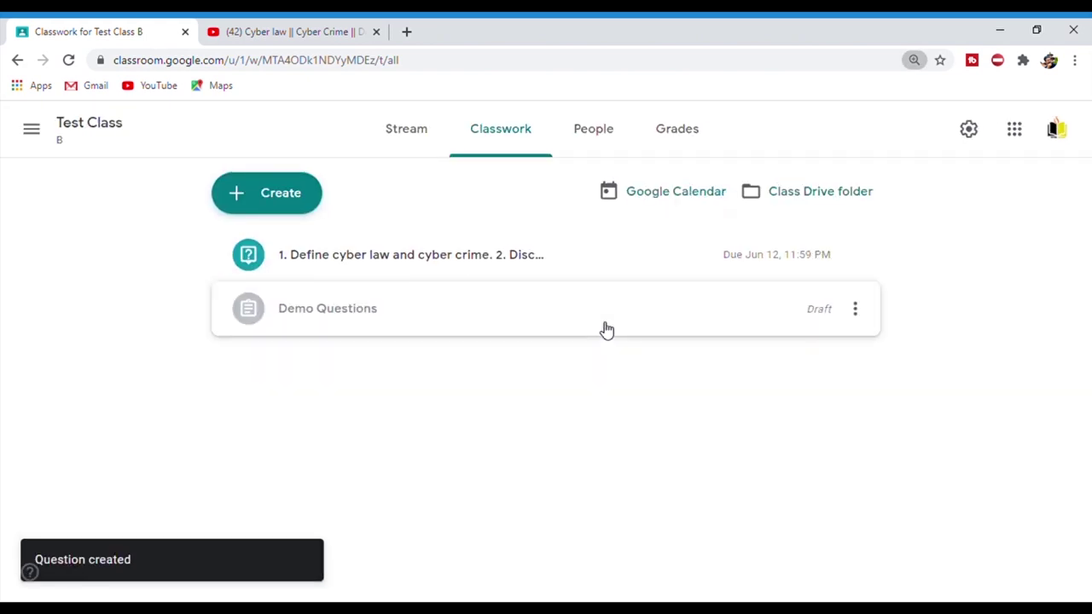
key("ctrl+plus")
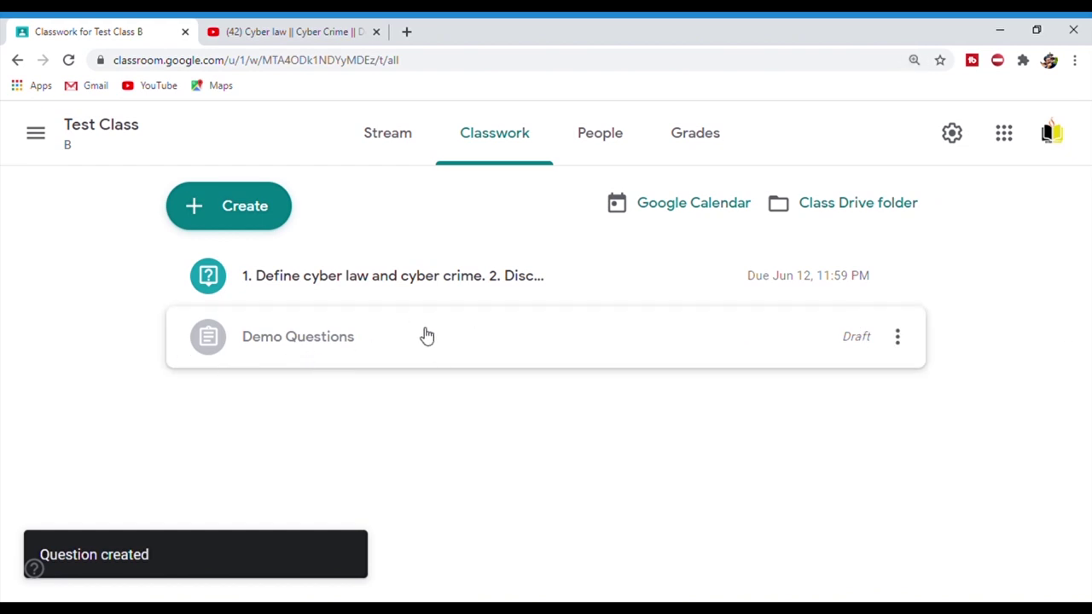
left_click(424, 276)
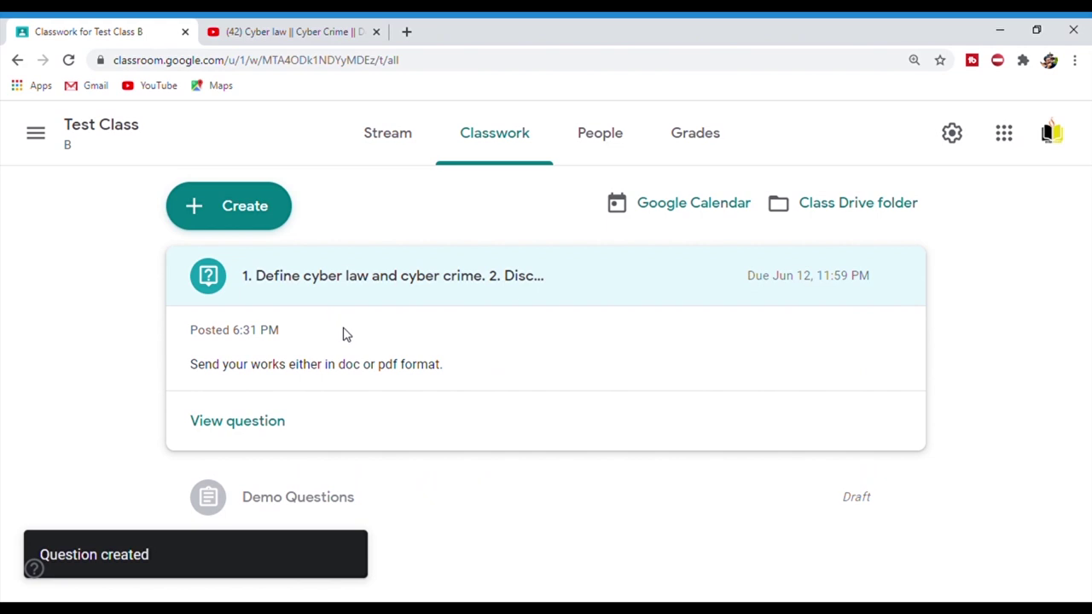
left_click(256, 422)
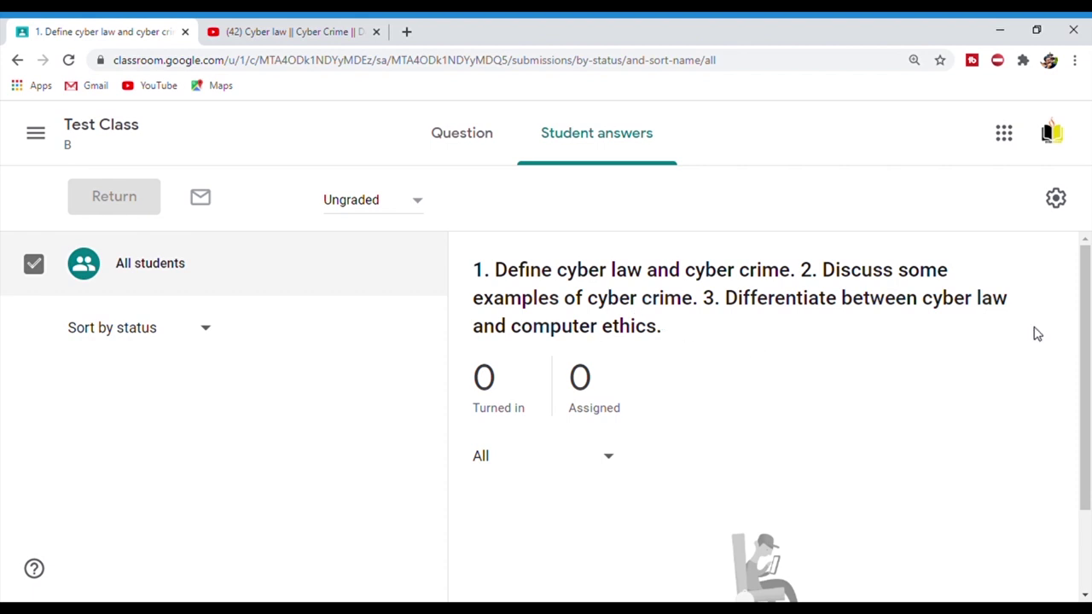
- Show the question's details page with its prompts and attachments, then the main menu
key("ctrl+minus")
key("ctrl+plus")
key("ctrl+minus")
key("ctrl+plus")
key("ctrl+minus")
key("ctrl+plus")
key("ctrl+minus")
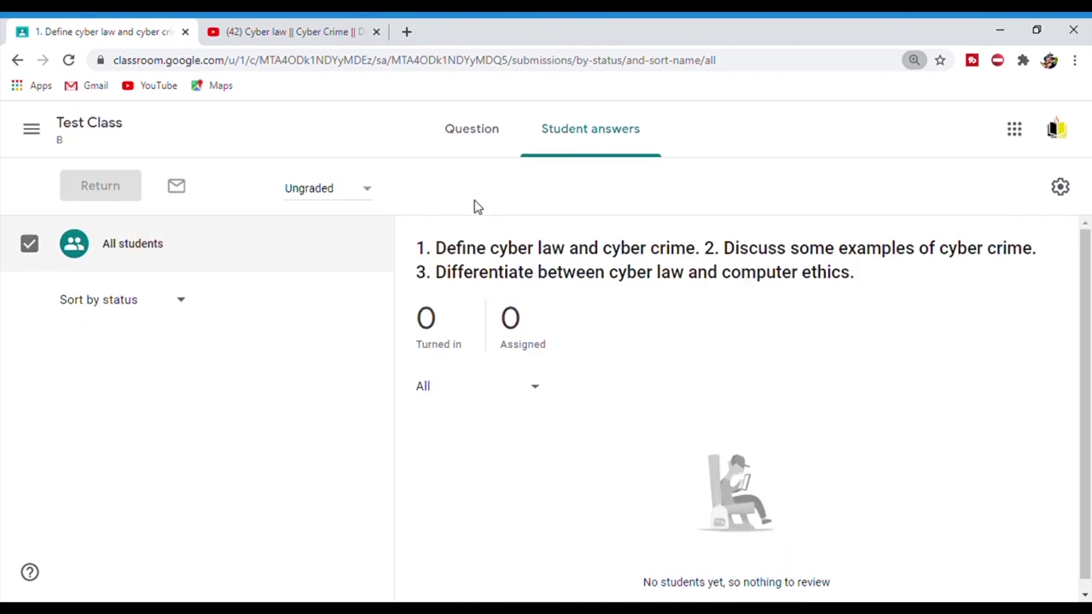
left_click(493, 135)
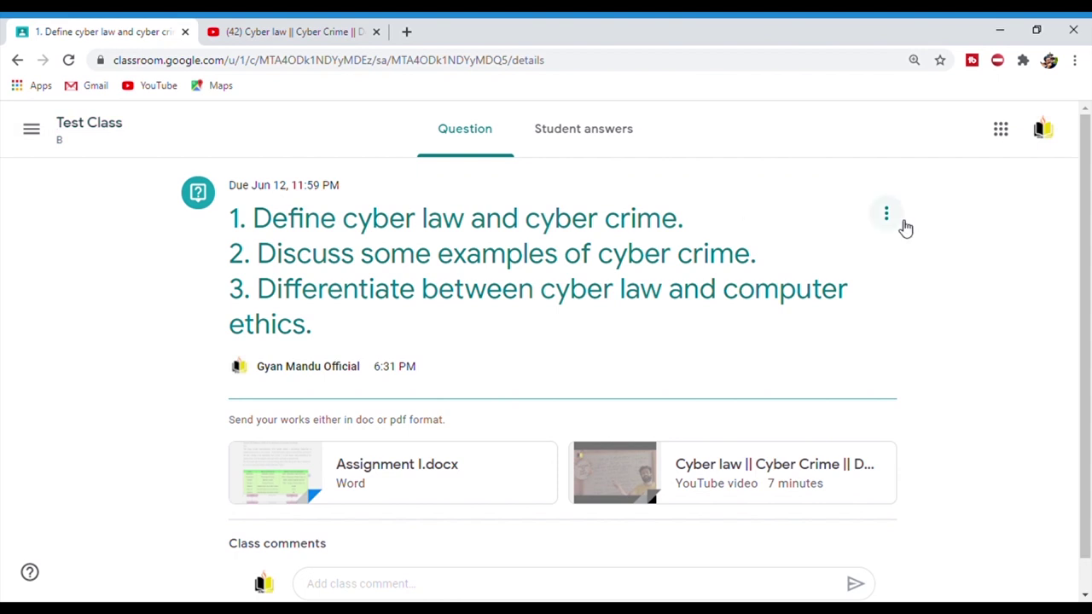
left_click(39, 134)
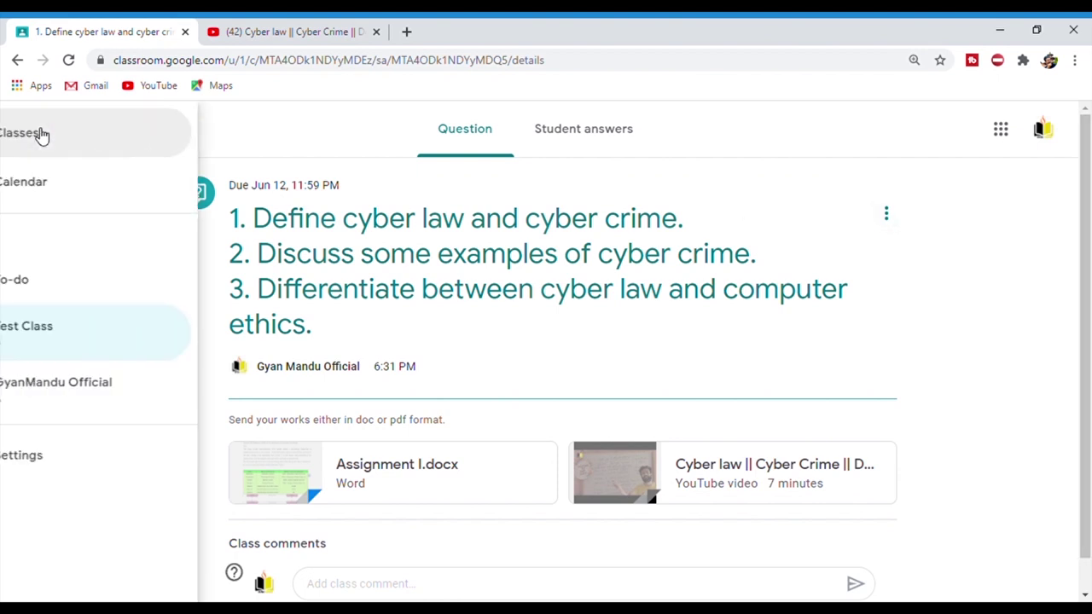
- Go to Test Class B and open its People page
left_click(96, 349)
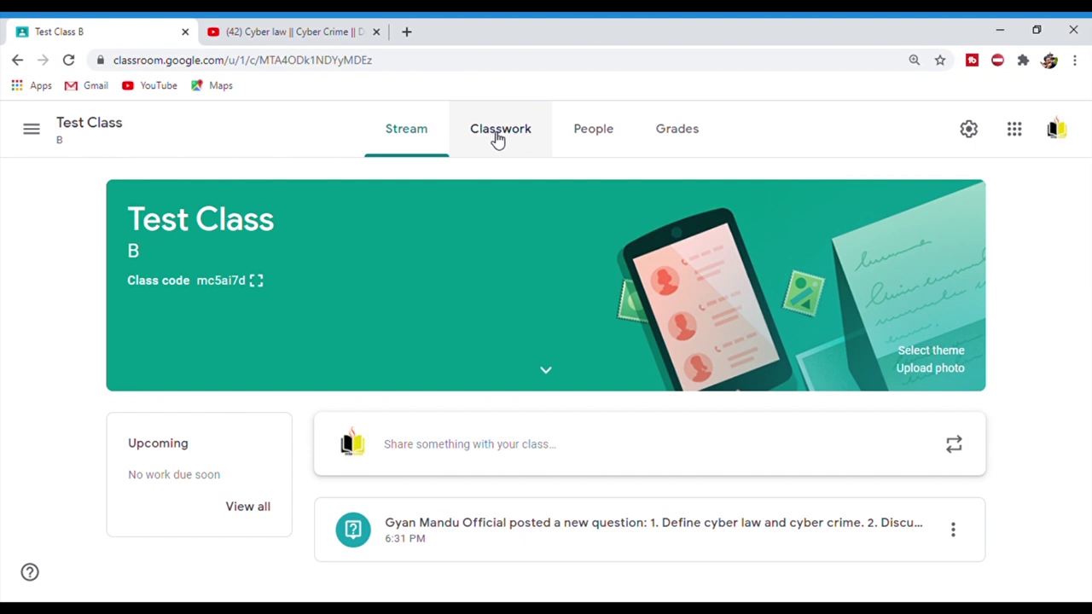
left_click(614, 142)
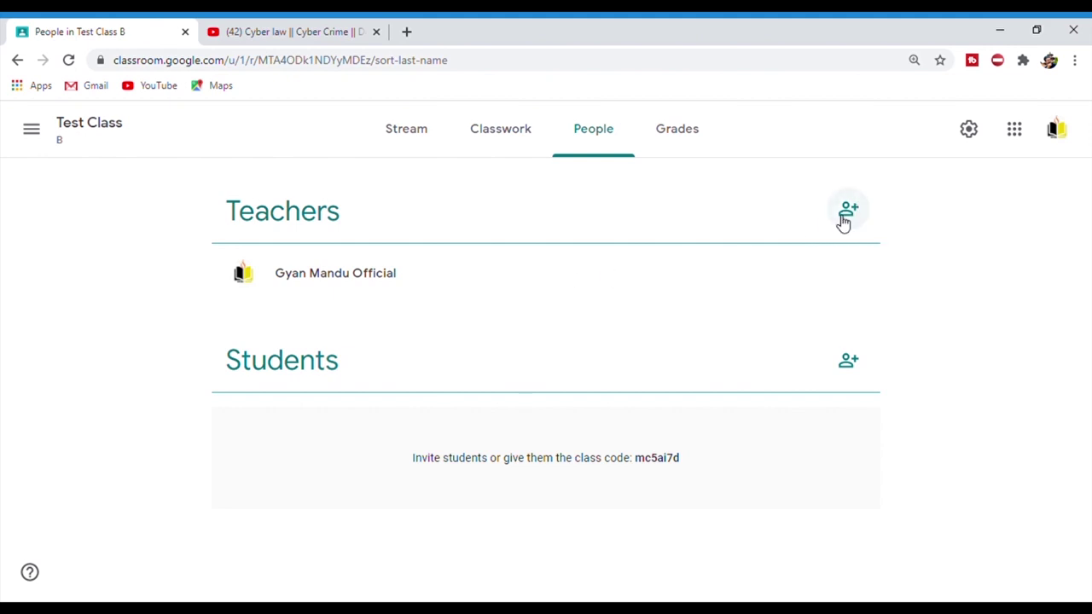
- Invite a co-teacher to Test Class B using their e-mail address
left_click(843, 215)
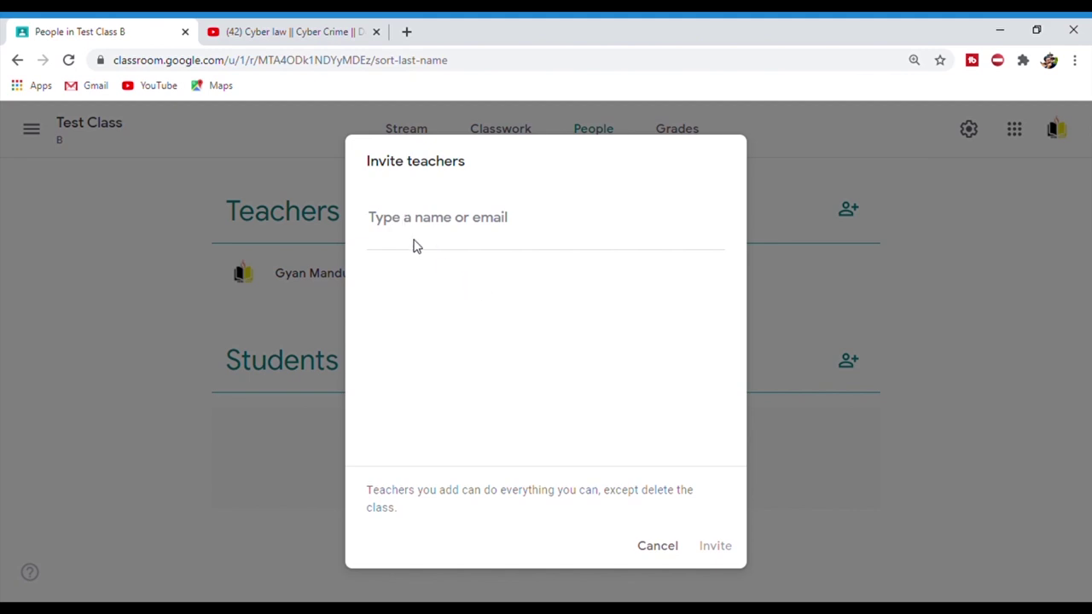
left_click(420, 225)
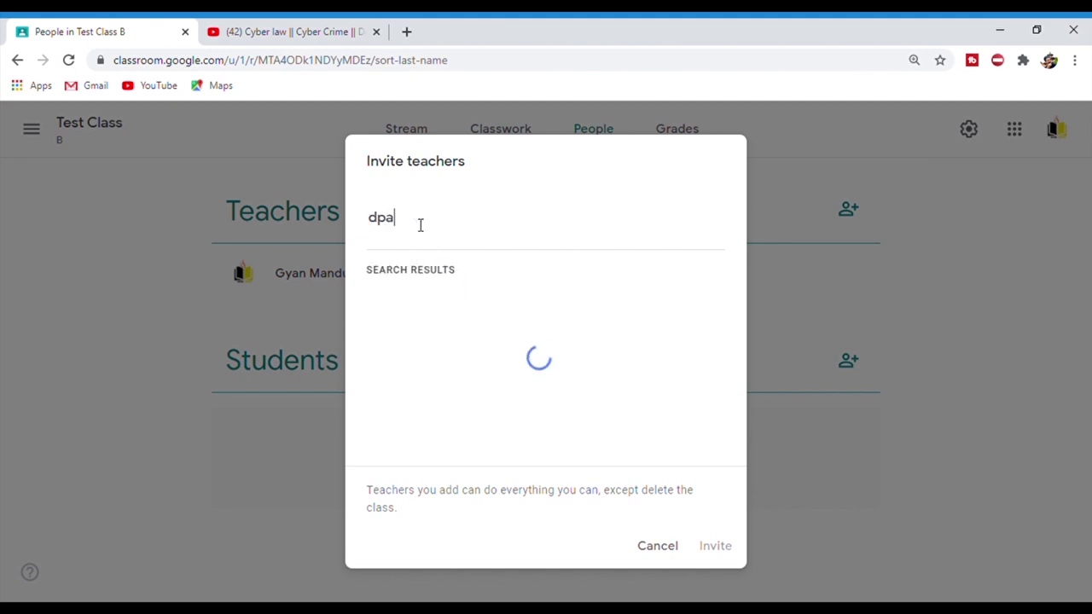
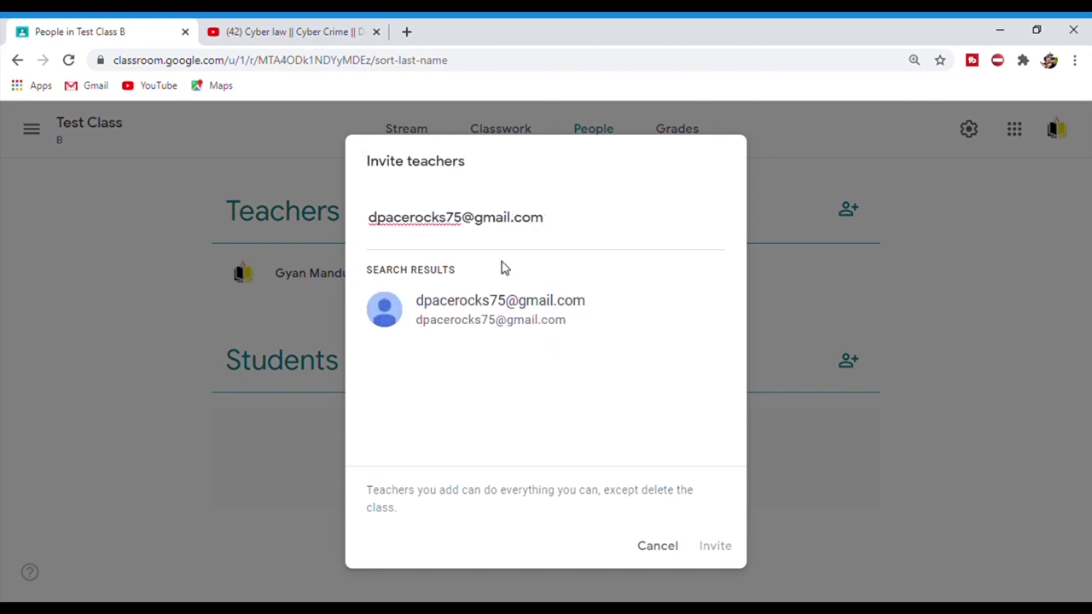
left_click(502, 327)
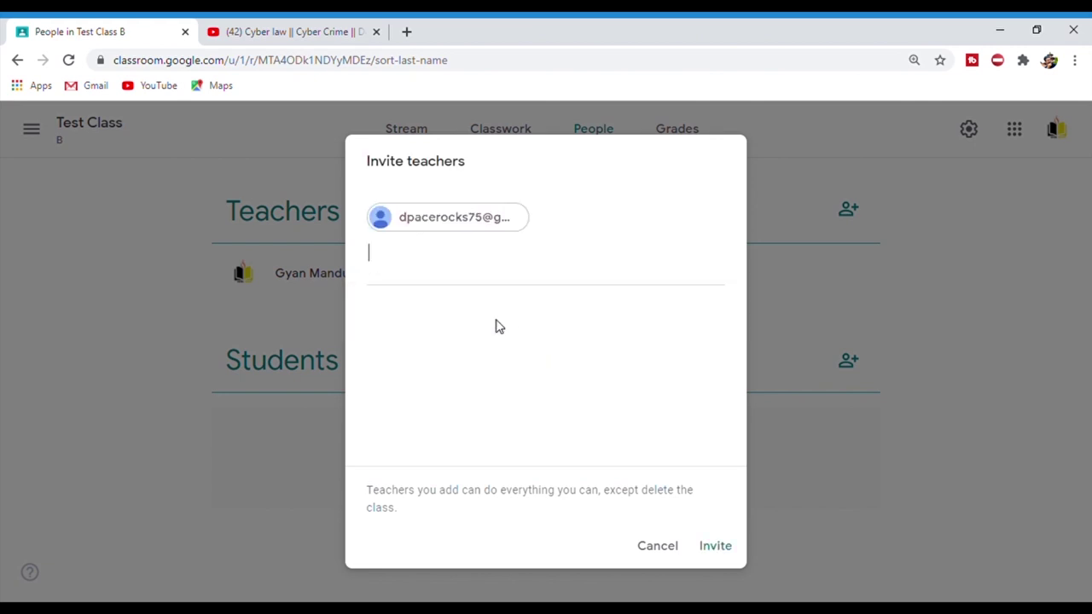
left_click(716, 545)
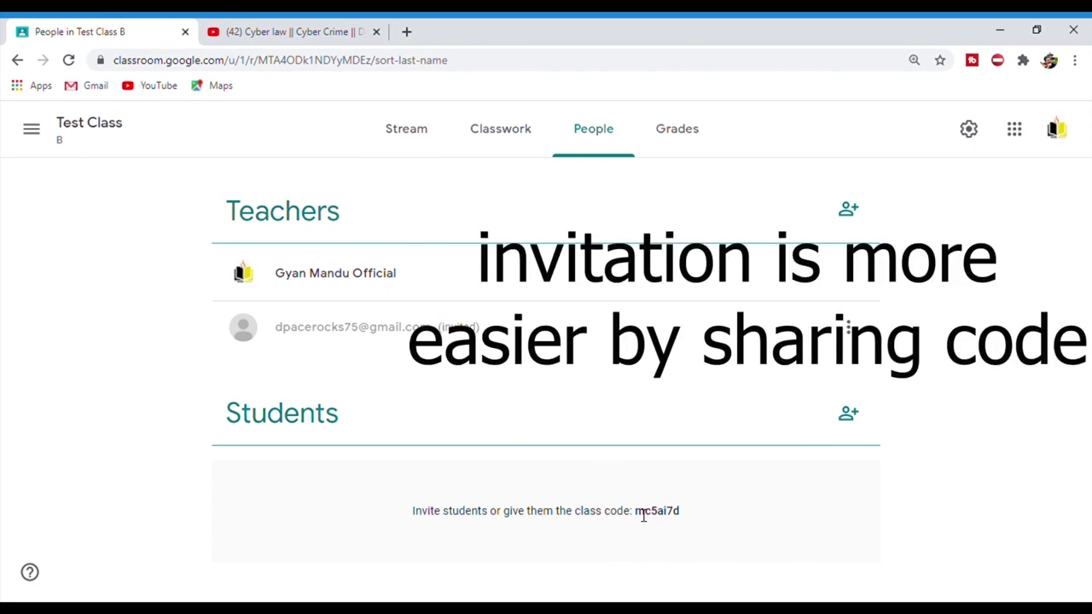
- Select the class code, invite a student, and open the Grades page
double_click(674, 517)
left_click(849, 415)
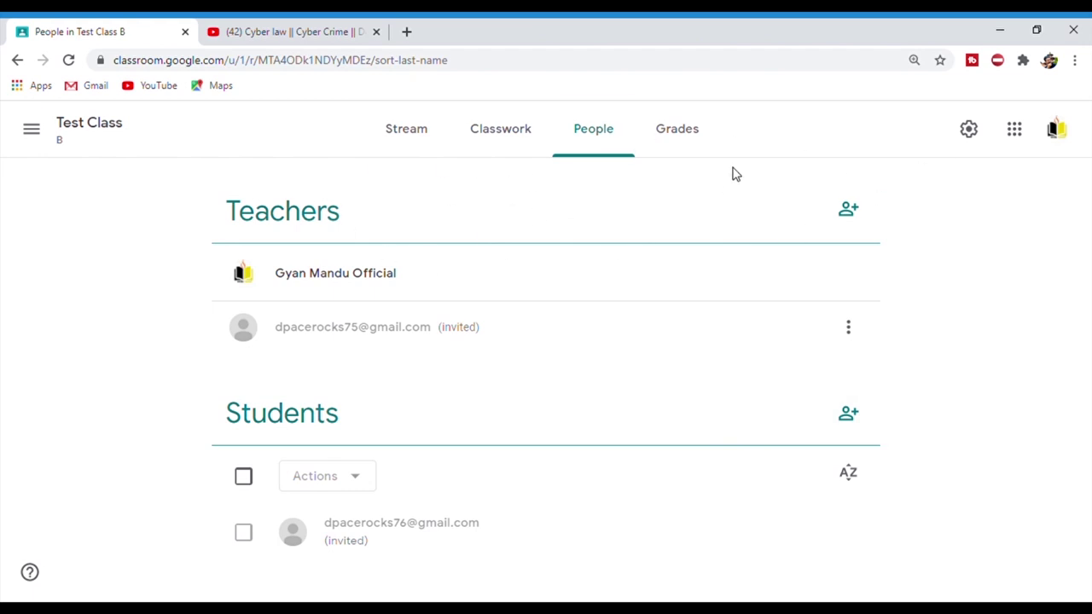
left_click(698, 156)
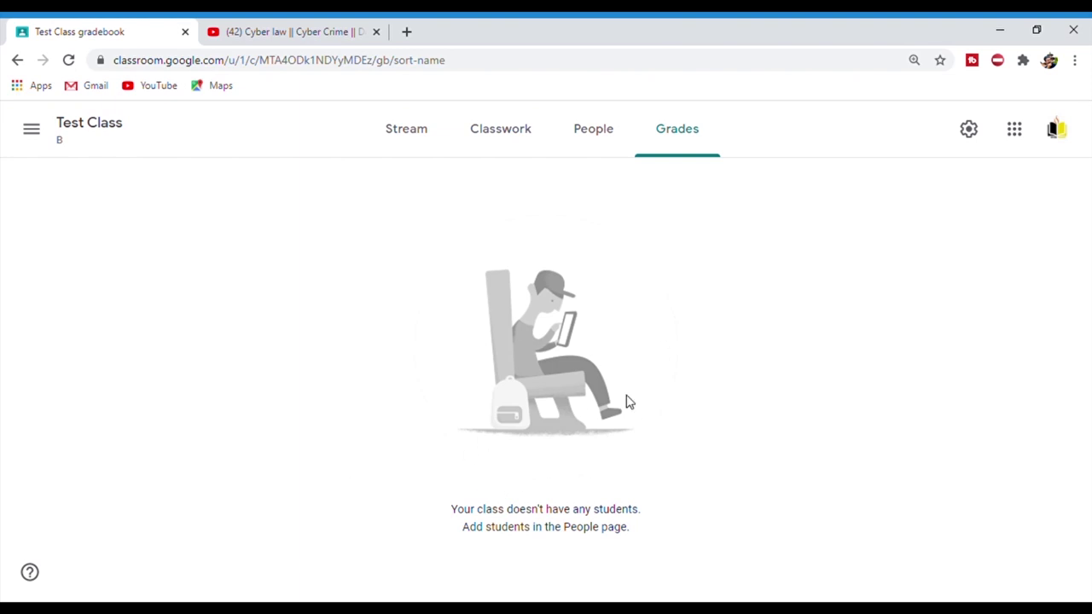
- Cycle through People, Classwork and Stream, then start a new class announcement
left_click(583, 144)
left_click(498, 142)
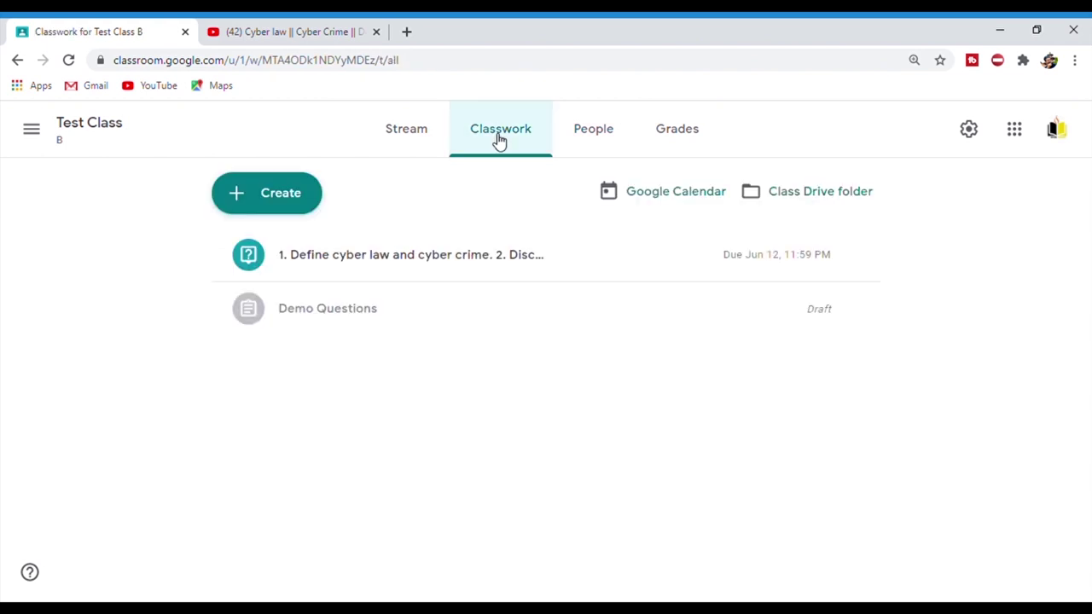
left_click(413, 137)
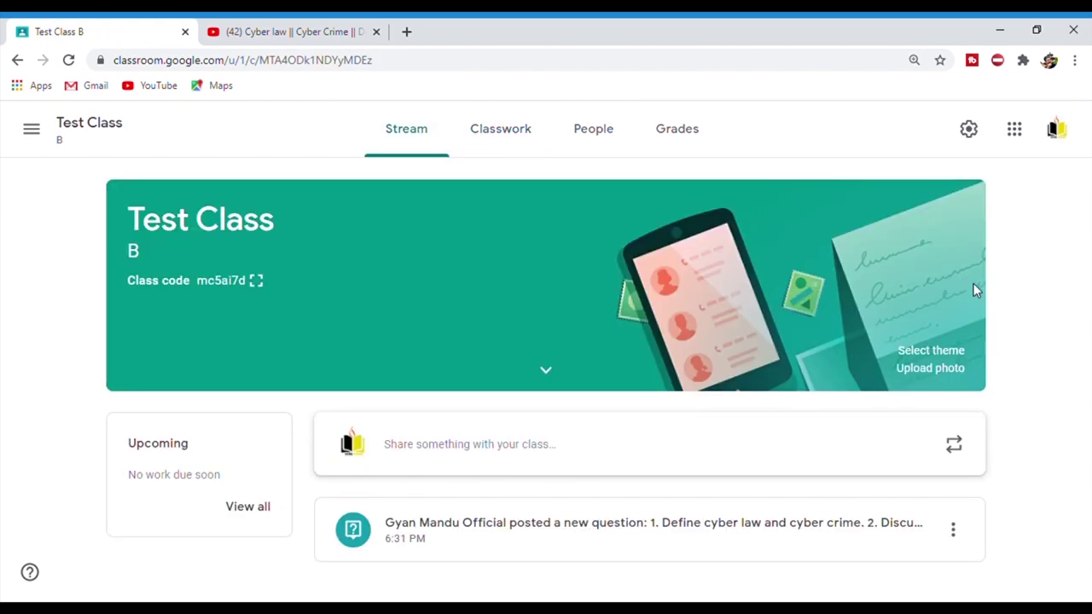
left_click(471, 451)
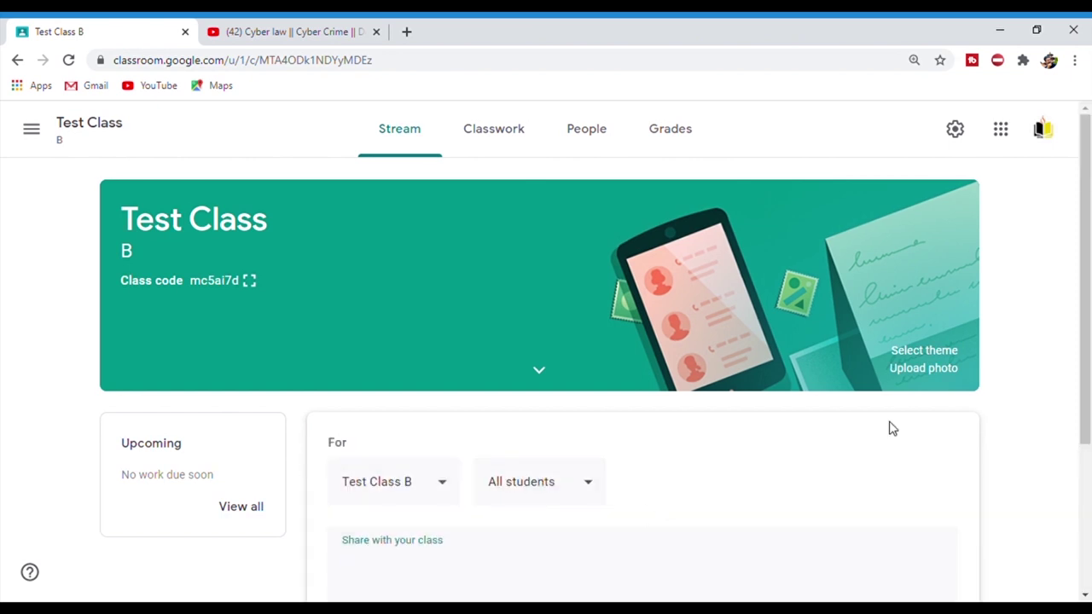
- Post the announcement 'Welcome to GyanMandu Offici' to the class and scroll the stream
scroll(598, 478, "down", 2)
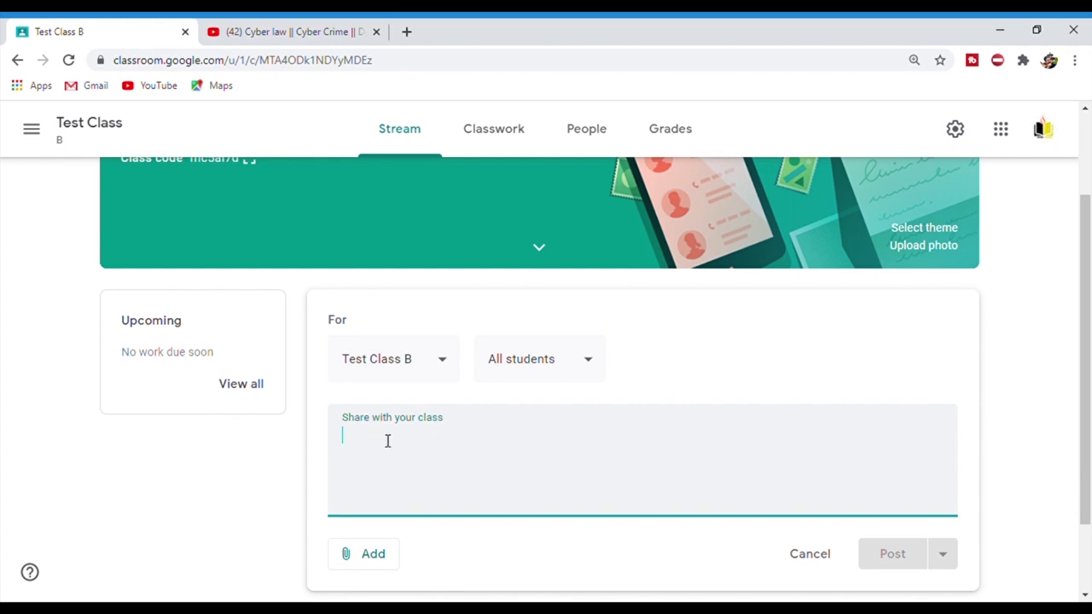
type("Welcome to")
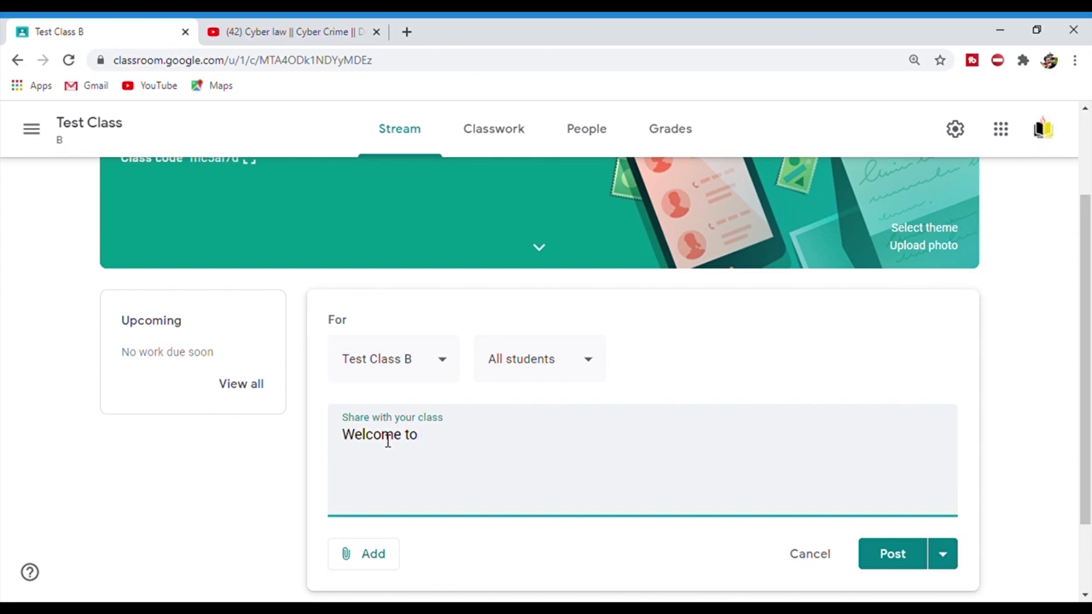
type(" GyanMandu Official.")
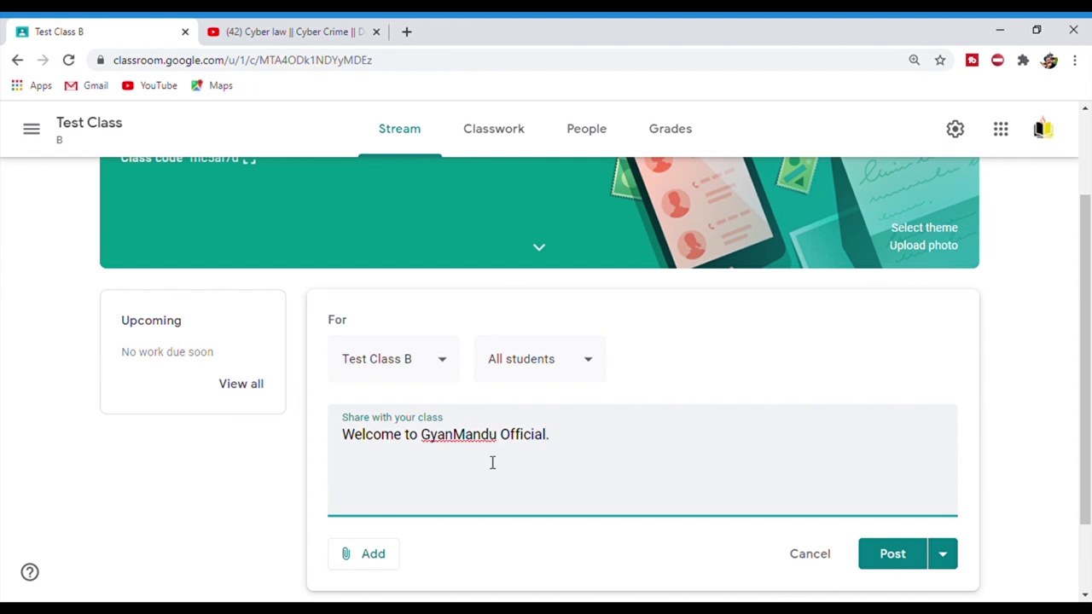
left_click(893, 553)
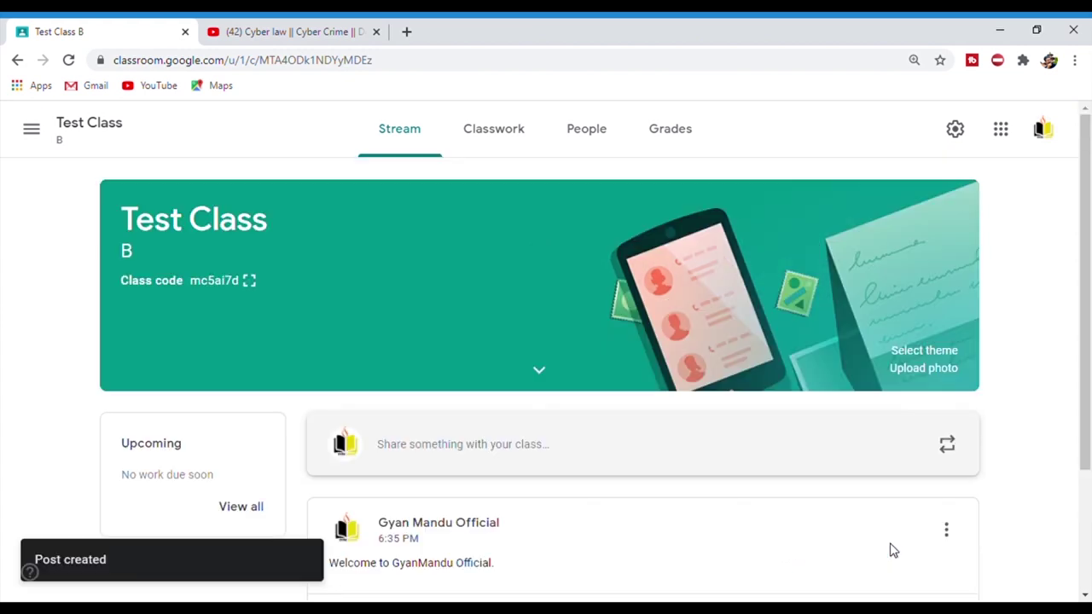
scroll(1089, 384, "down", 2)
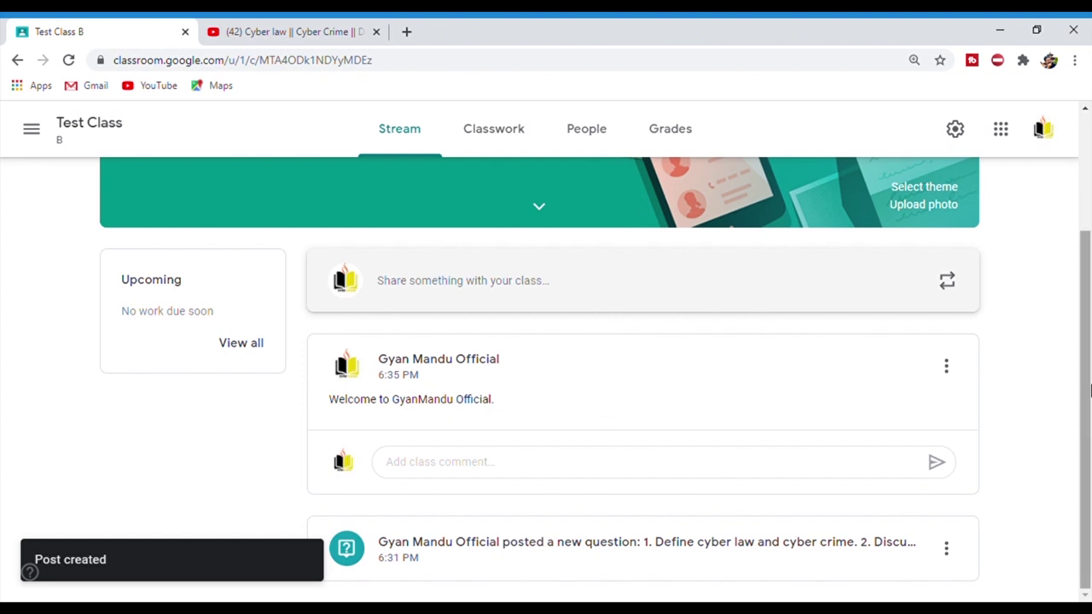
left_click_drag(1089, 404, 1090, 397)
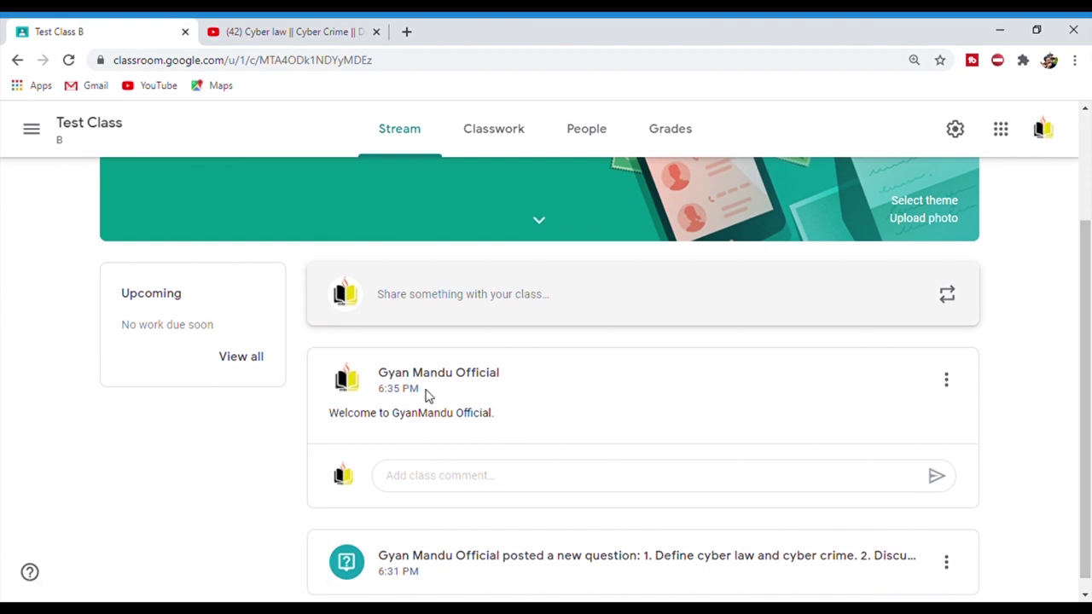
left_click_drag(1090, 442, 1087, 324)
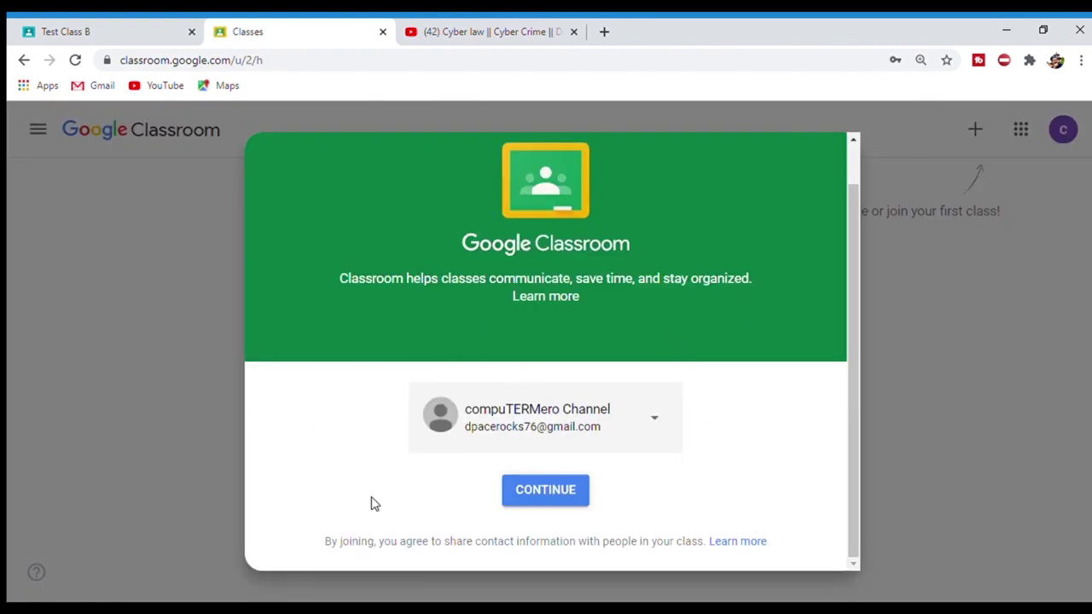
- Continue as the student and start joining a class with a code
left_click(550, 499)
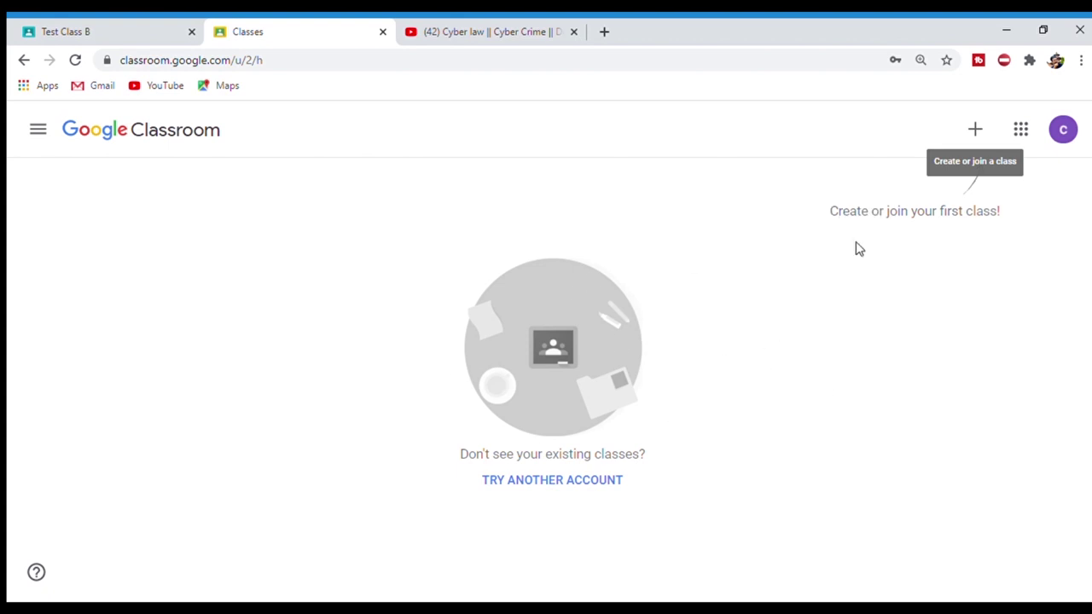
key("ctrl+plus")
key("ctrl+plus")
key("ctrl+plus")
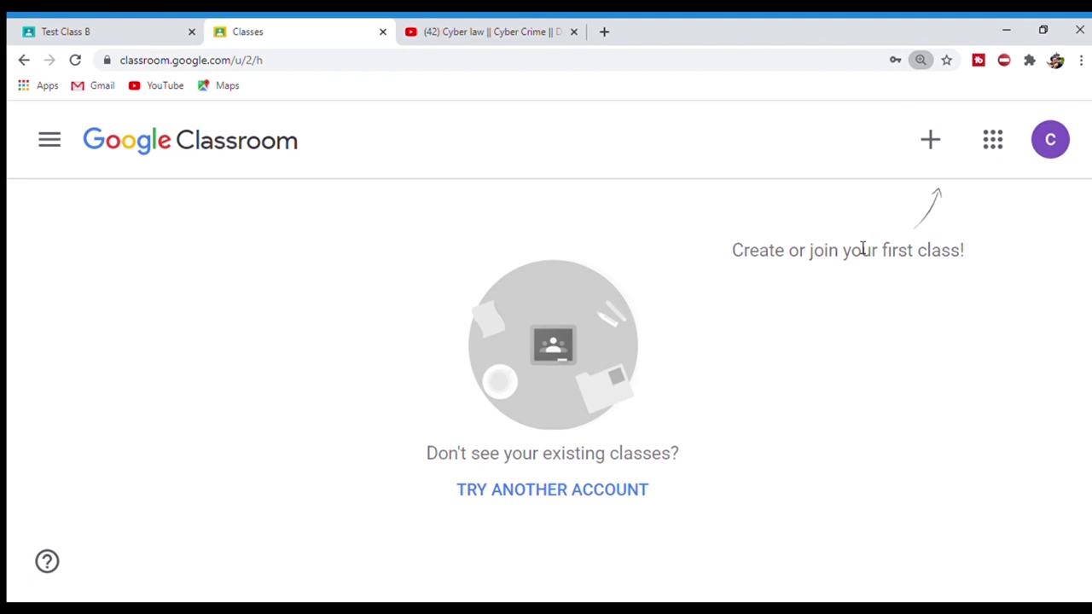
left_click(932, 149)
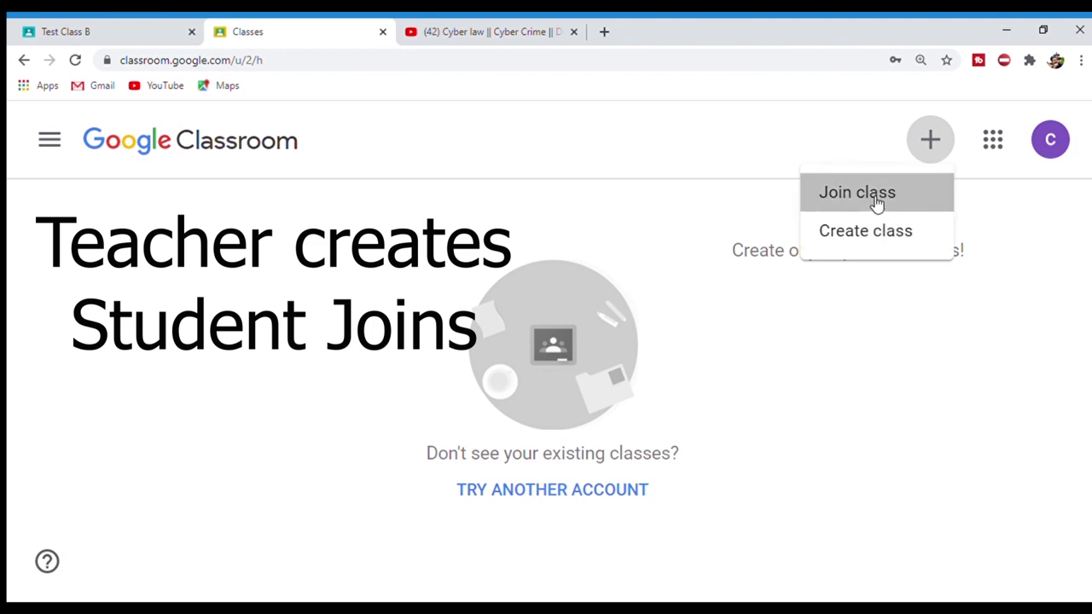
left_click(876, 202)
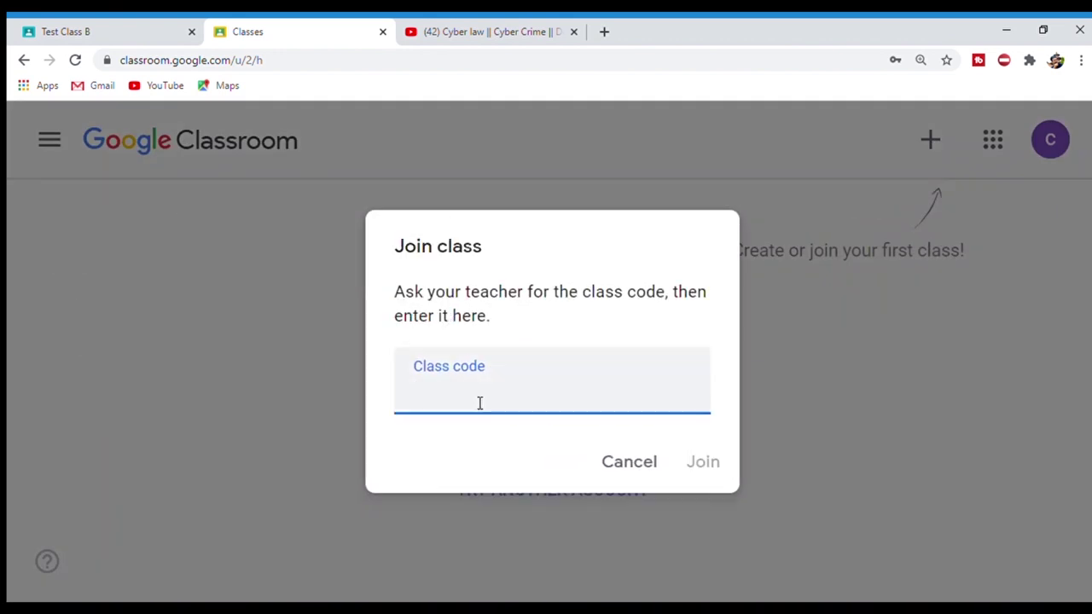
type("https:/")
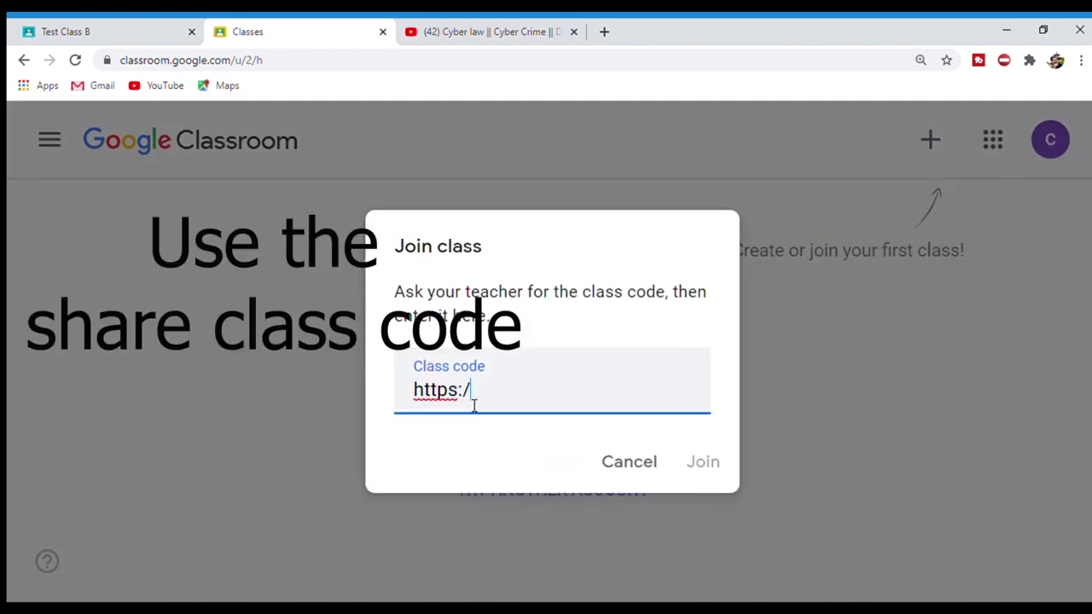
key("BackSpace")
key("BackSpace")
key("BackSpace")
- Copy the class code from the teacher's tab, paste it, and join Test Class B
left_click(79, 30)
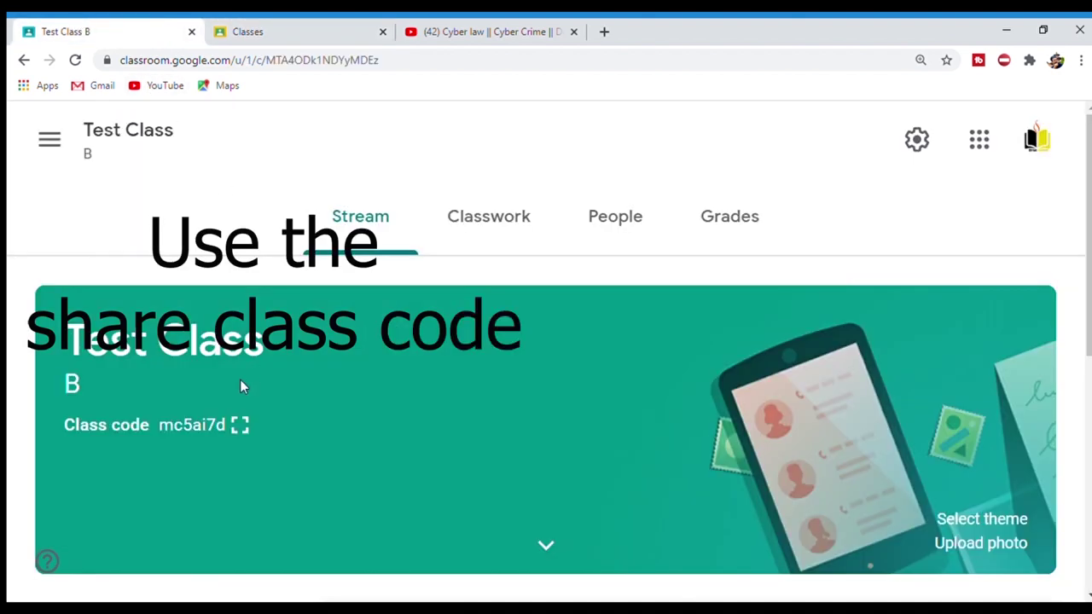
left_click(239, 427)
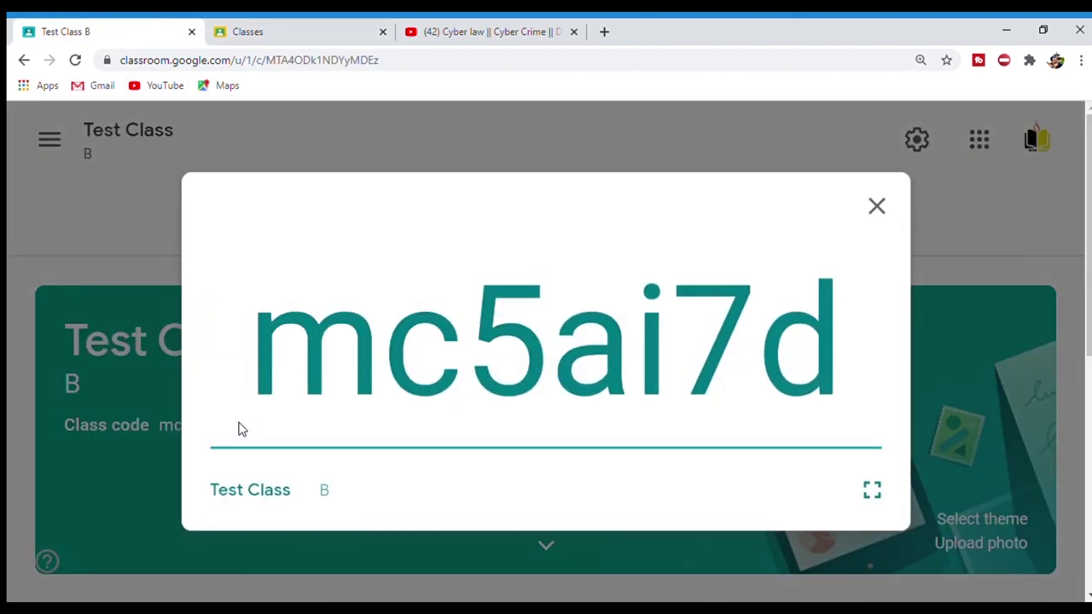
left_click_drag(268, 380, 852, 409)
key("ctrl+c")
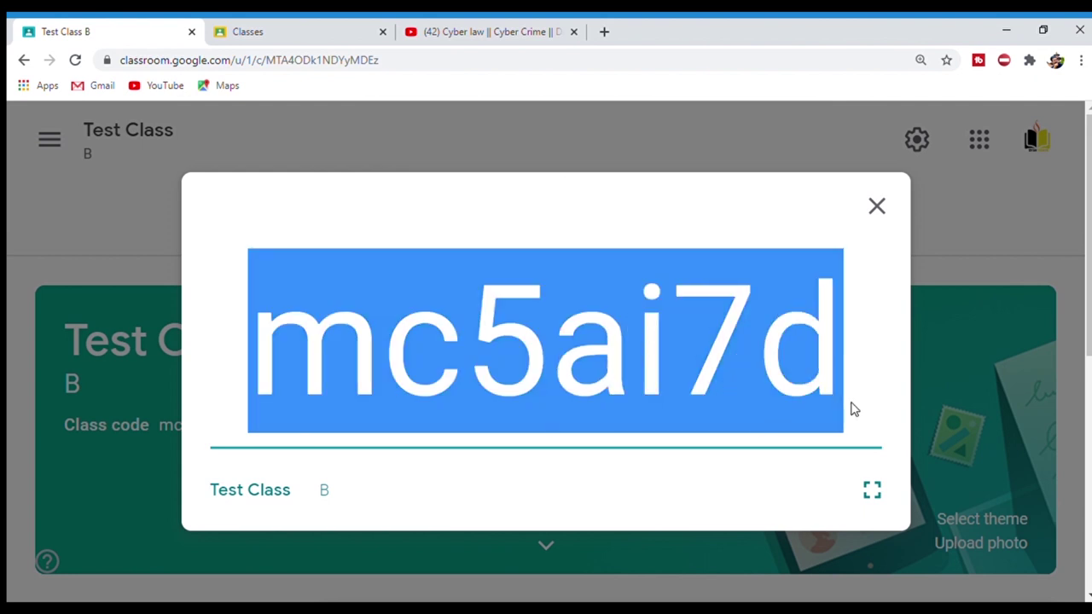
left_click(313, 28)
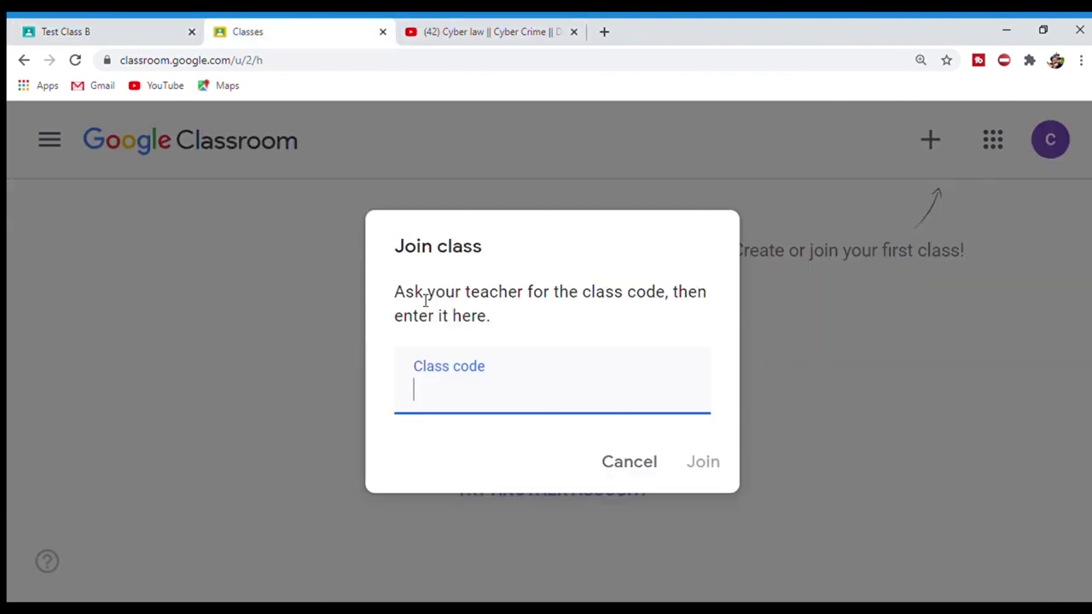
key("ctrl+v")
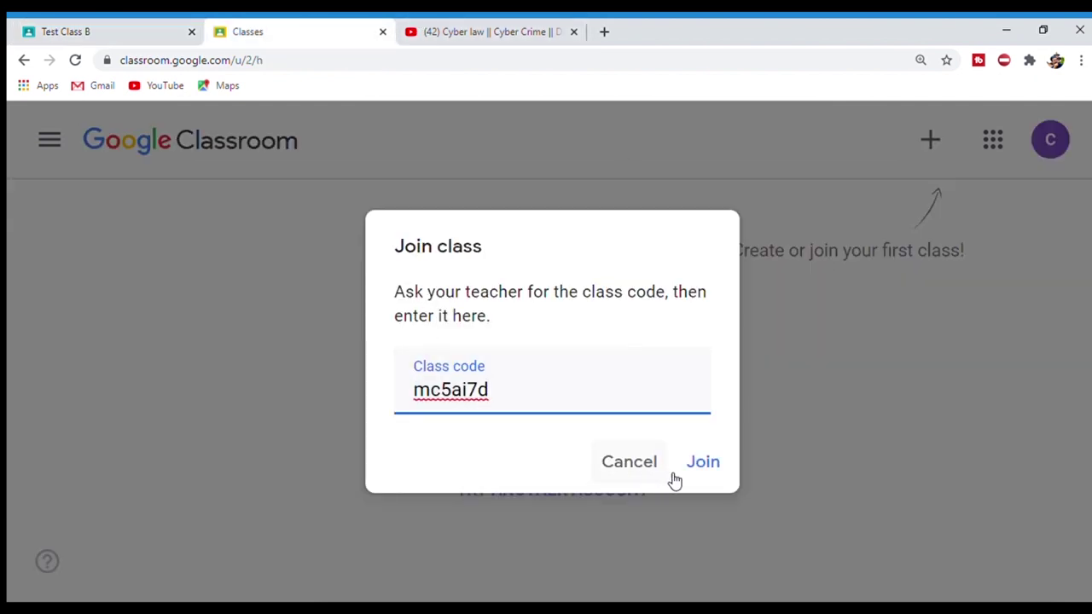
left_click(698, 472)
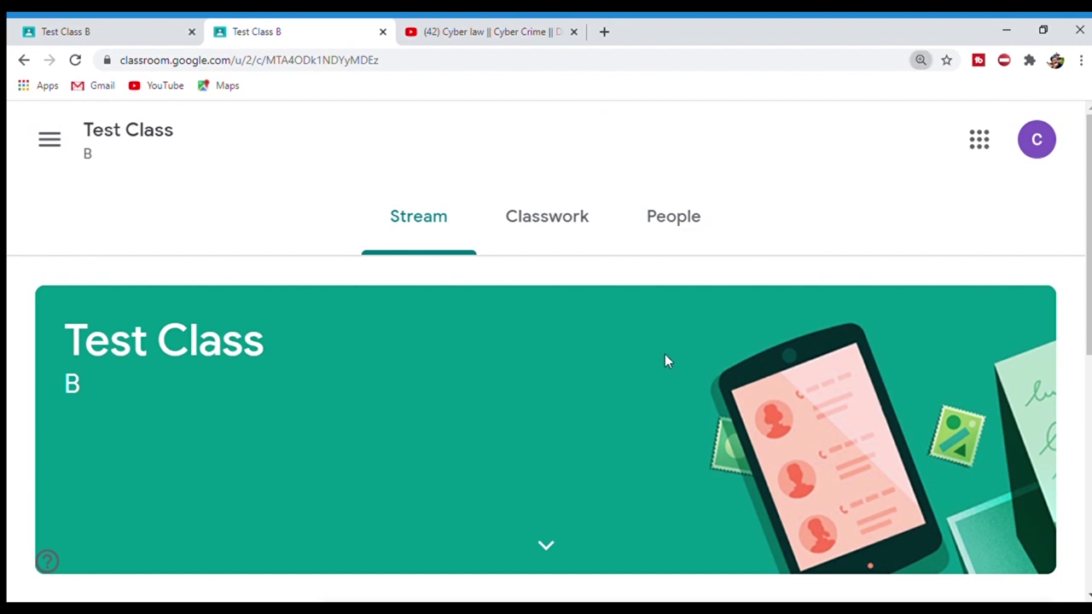
- Zoom back to normal size and browse the student's class stream posts
key("ctrl+minus")
key("ctrl+minus")
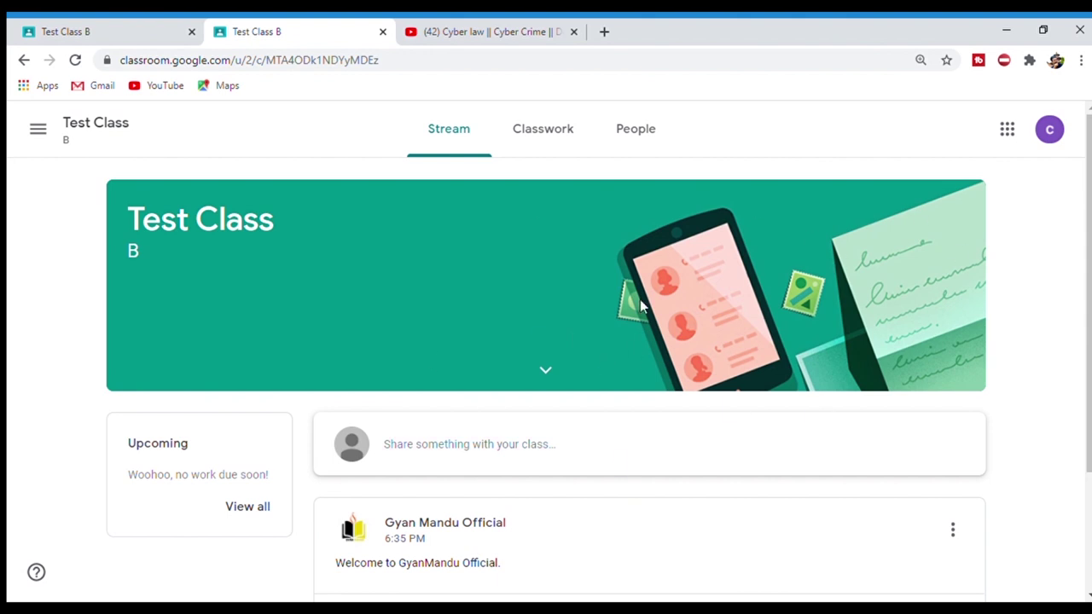
scroll(1088, 341, "down", 1)
scroll(683, 341, "down", 1)
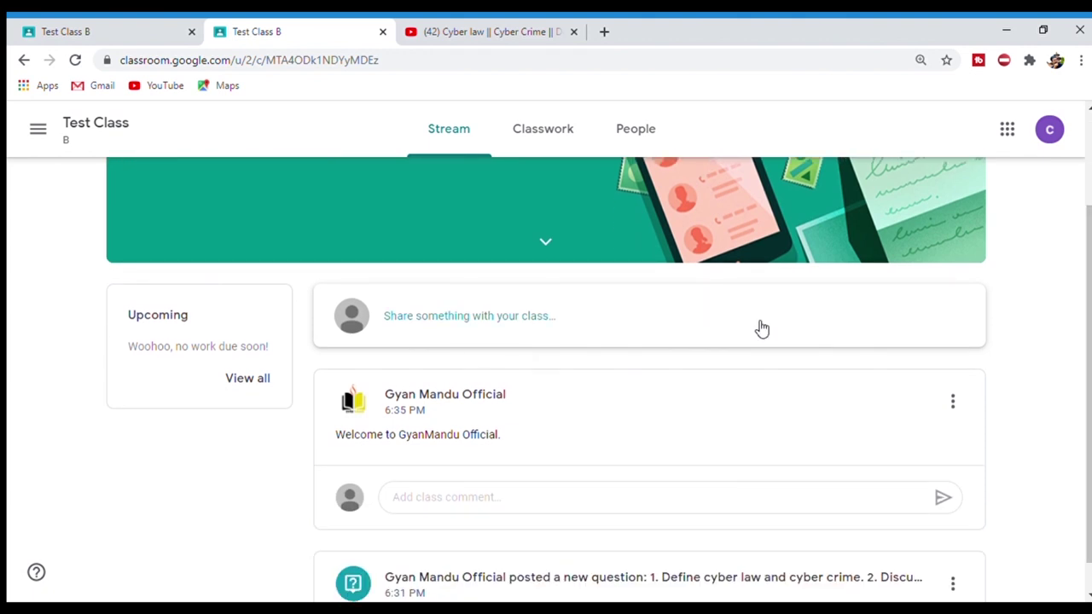
scroll(546, 341, "up", 3)
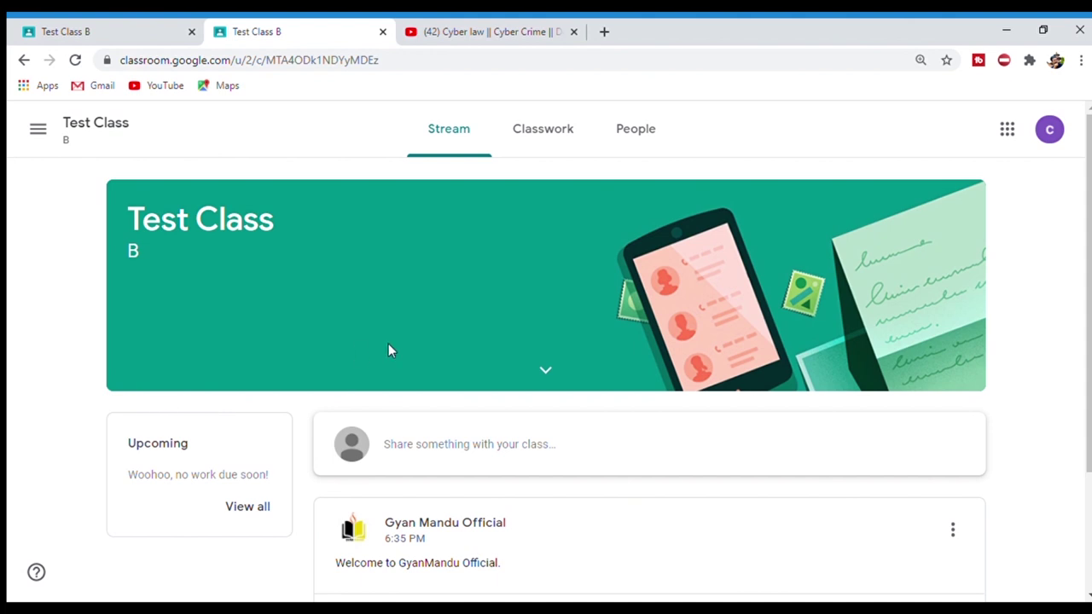
scroll(811, 233, "down", 2)
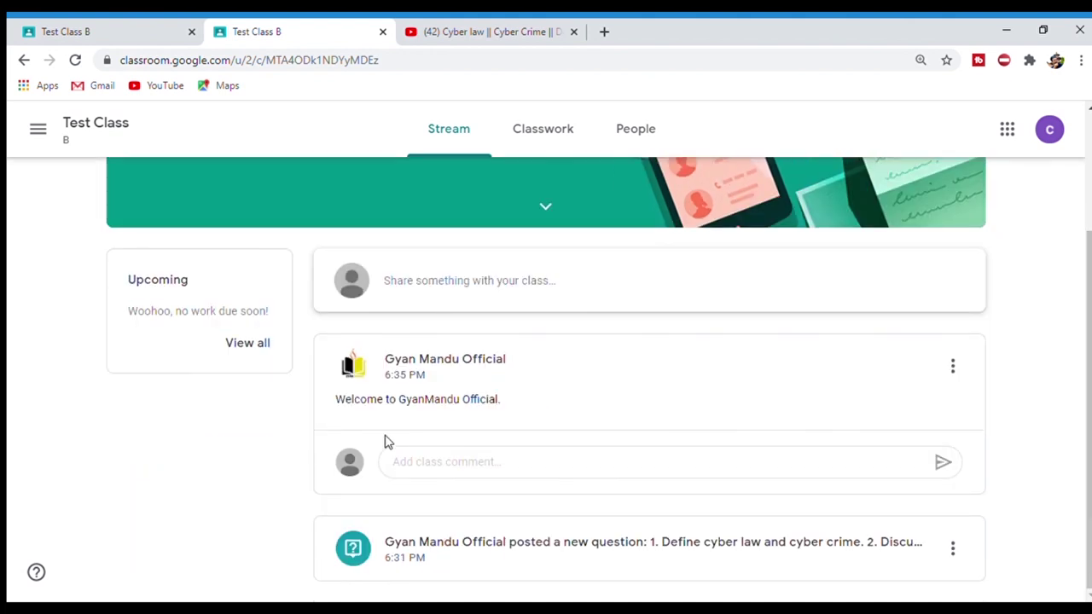
triple_click(463, 366)
left_click(509, 360)
left_click_drag(388, 365, 446, 368)
left_click(375, 422)
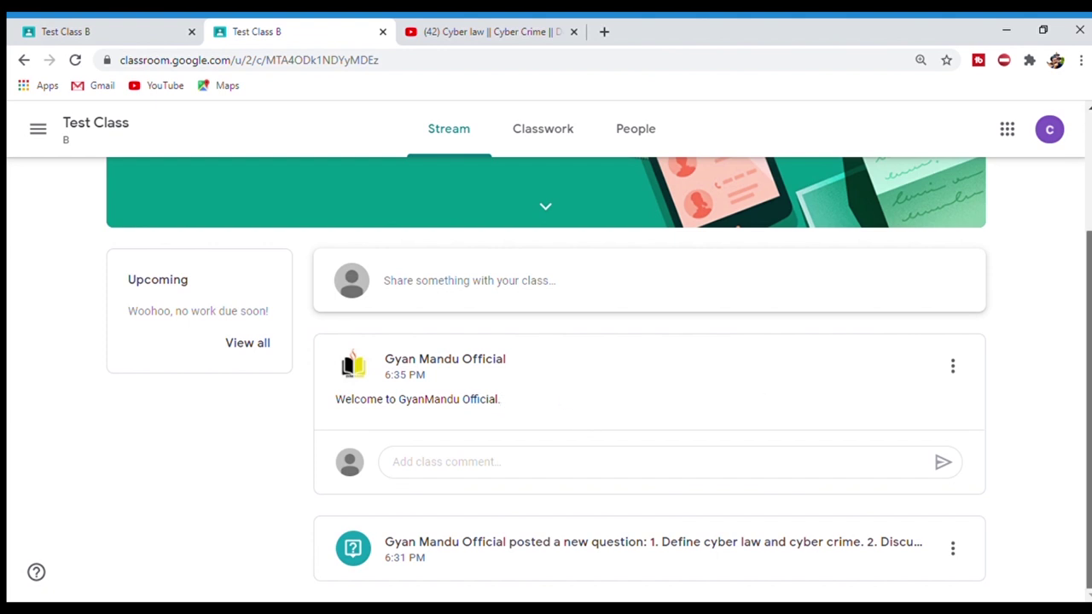
- Scroll the stream again, then go to the Classwork page
scroll(1088, 341, "up", 1)
scroll(1089, 341, "down", 1)
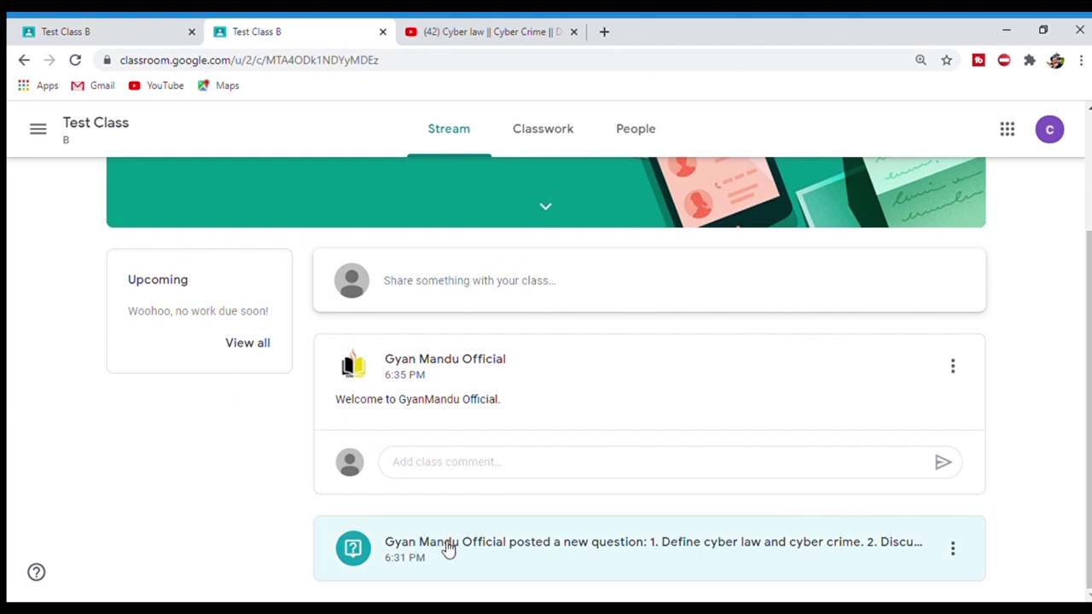
scroll(1084, 504, "up", 1)
scroll(1084, 504, "down", 1)
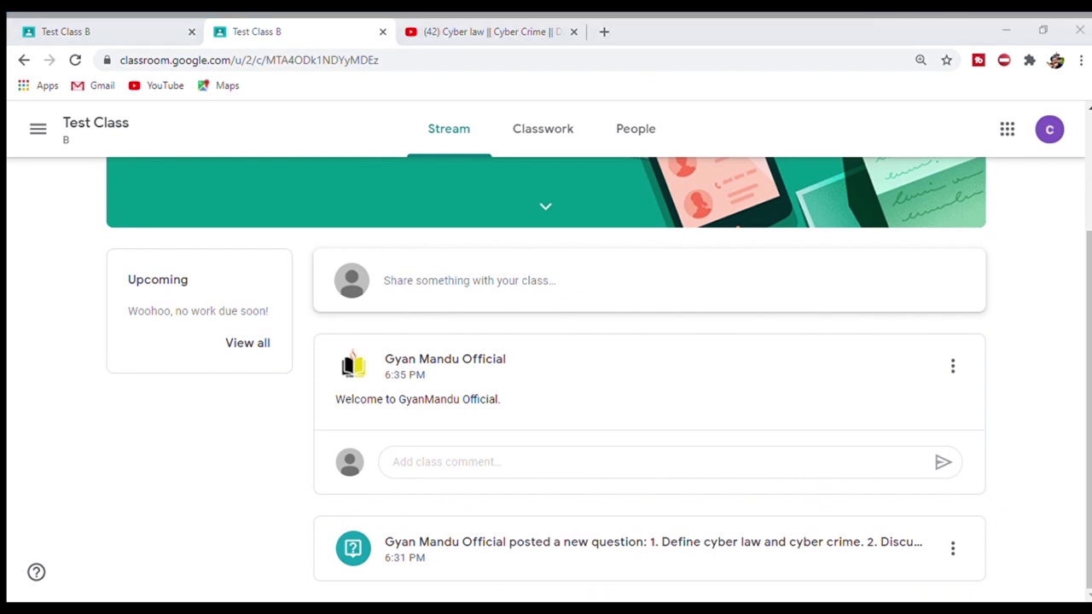
left_click_drag(1089, 534, 1089, 414)
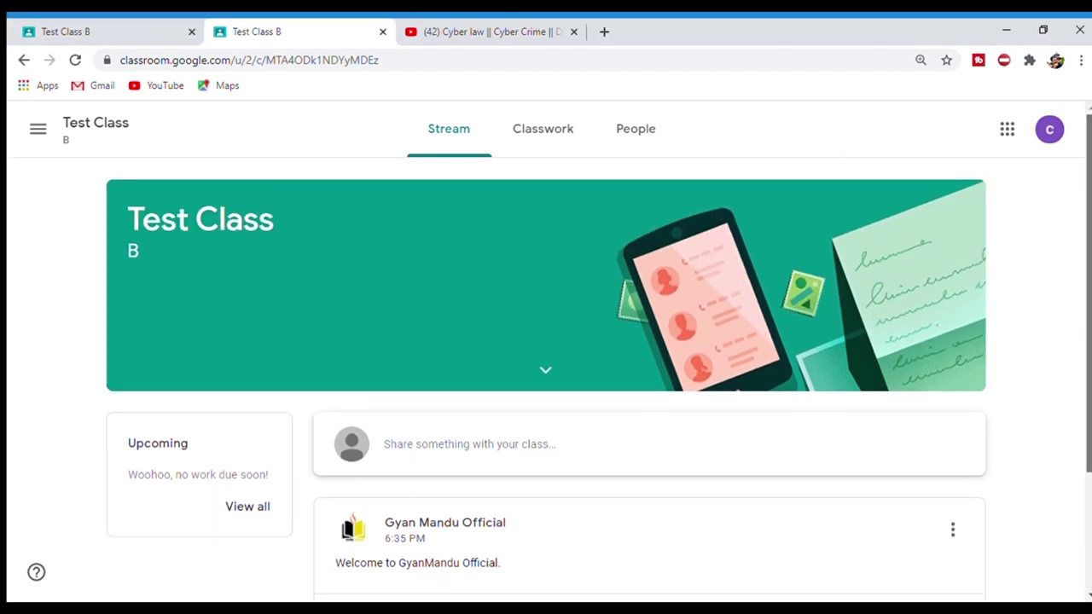
scroll(1062, 239, "down", 2)
scroll(1062, 238, "up", 2)
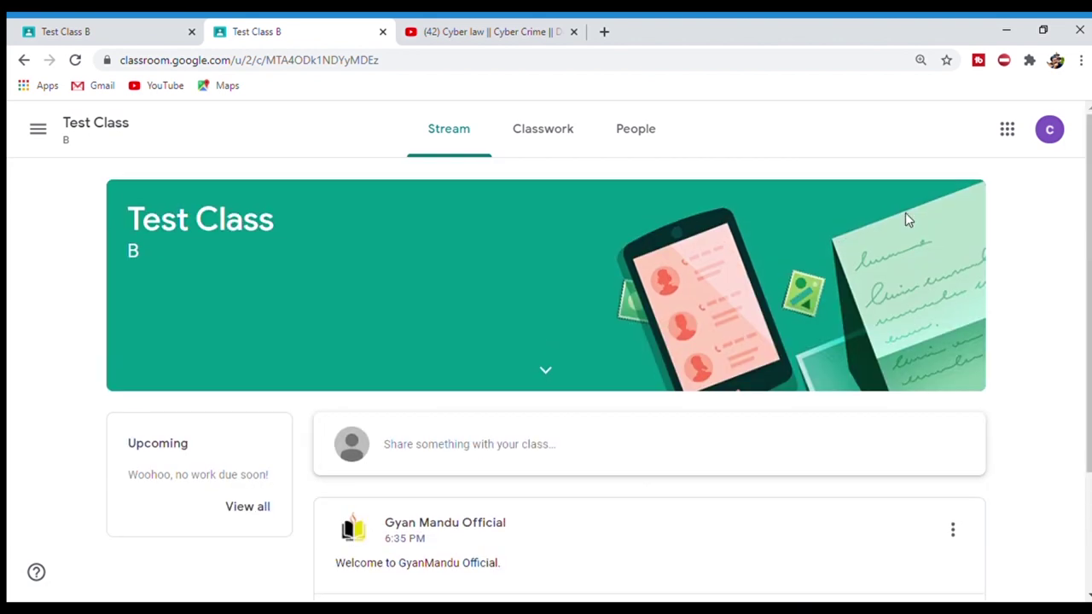
left_click(543, 143)
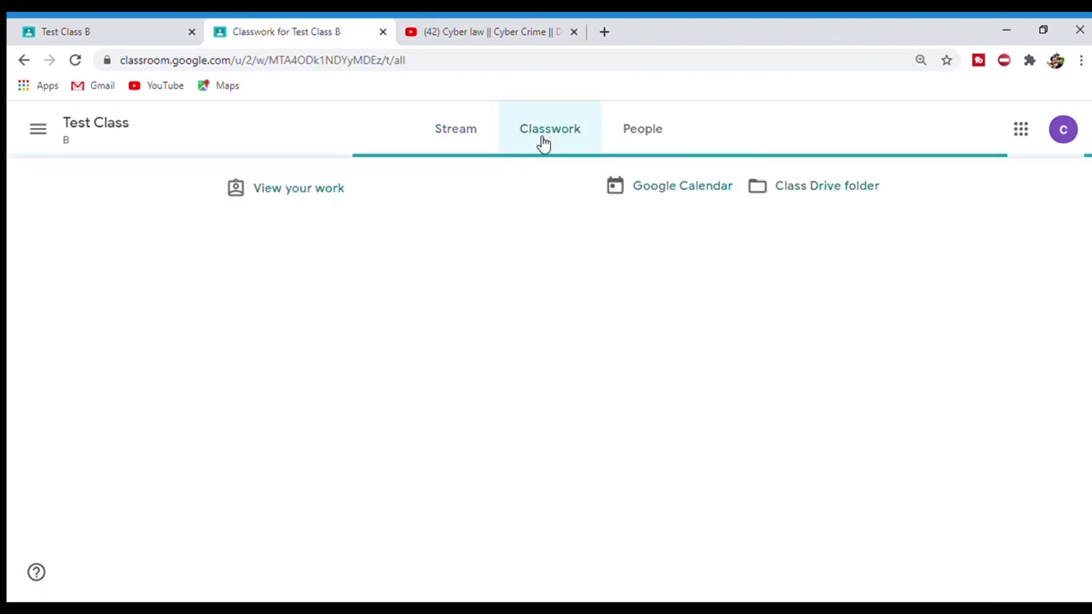
- From View your work, expand the cyber law question and open its details
left_click(283, 194)
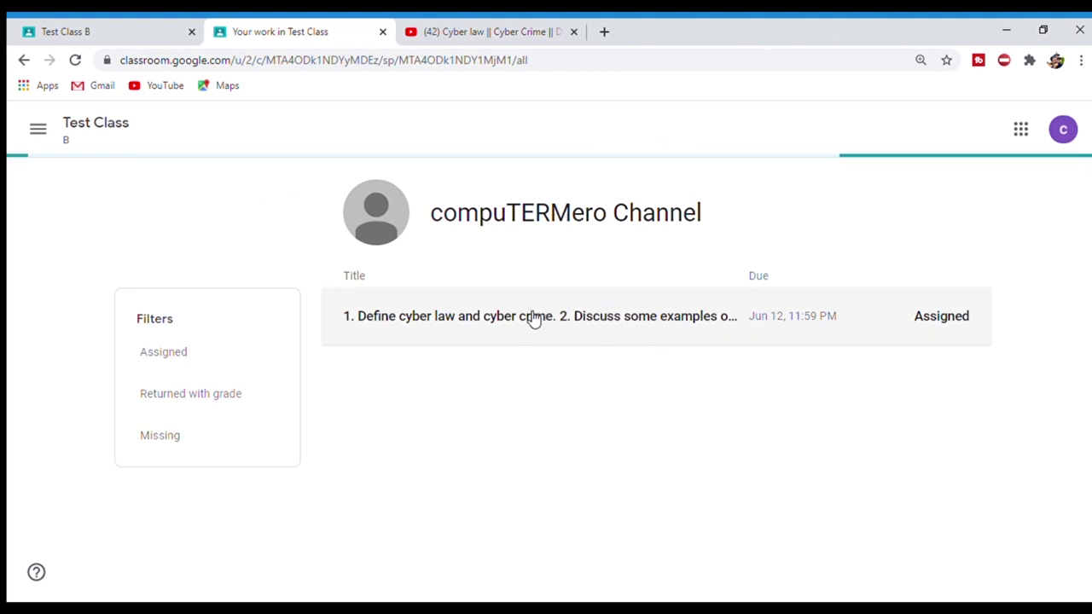
left_click(568, 315)
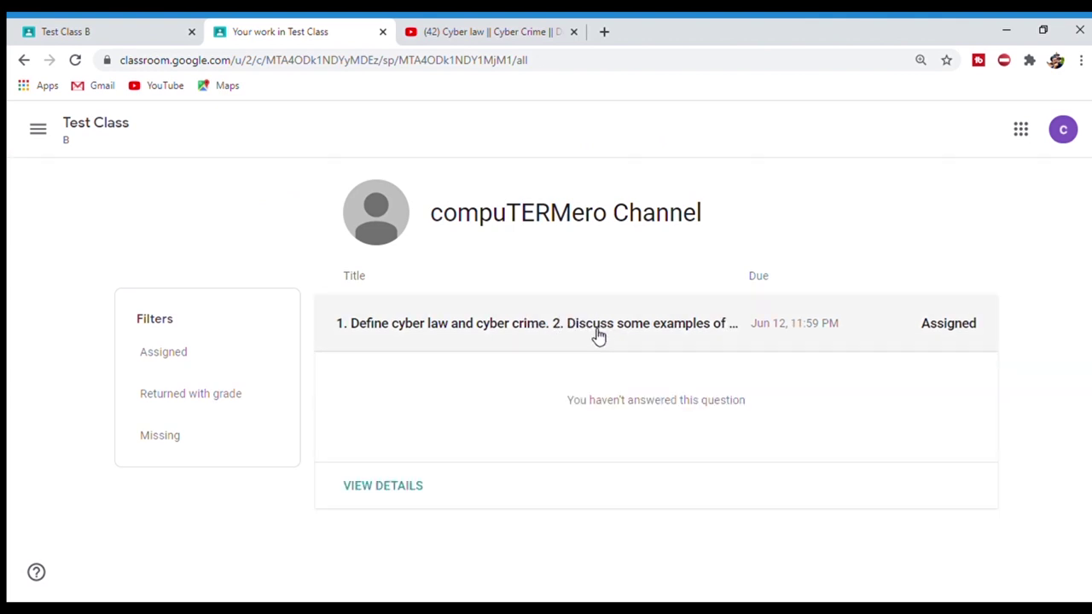
left_click(389, 488)
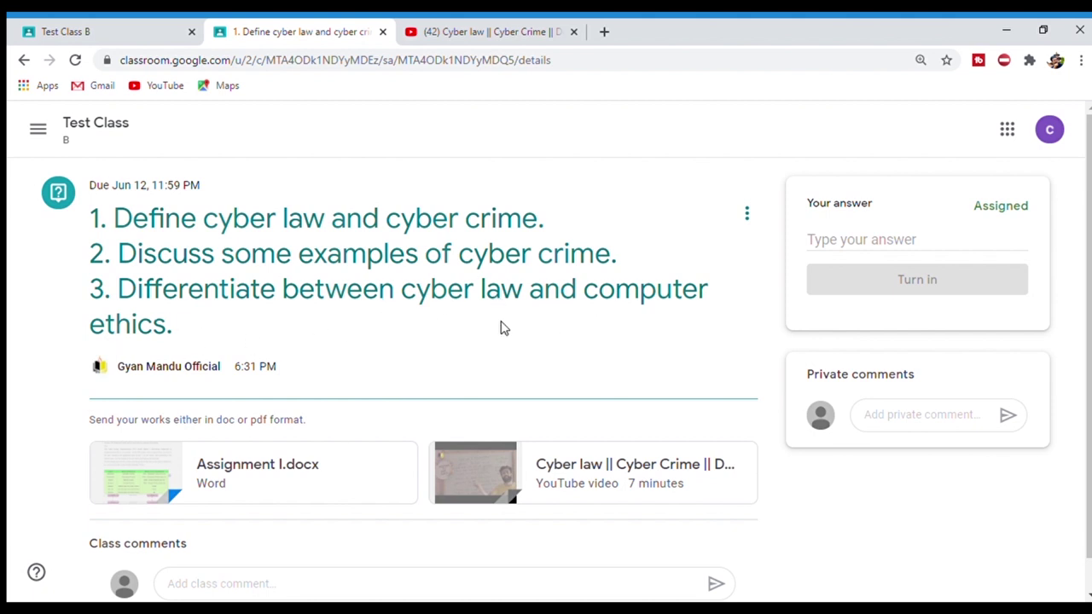
- Turn in the answer 'The rules and regulations introduced to control the illegal activities in the cyberspace is called cyber law.'
scroll(1084, 299, "down", 1)
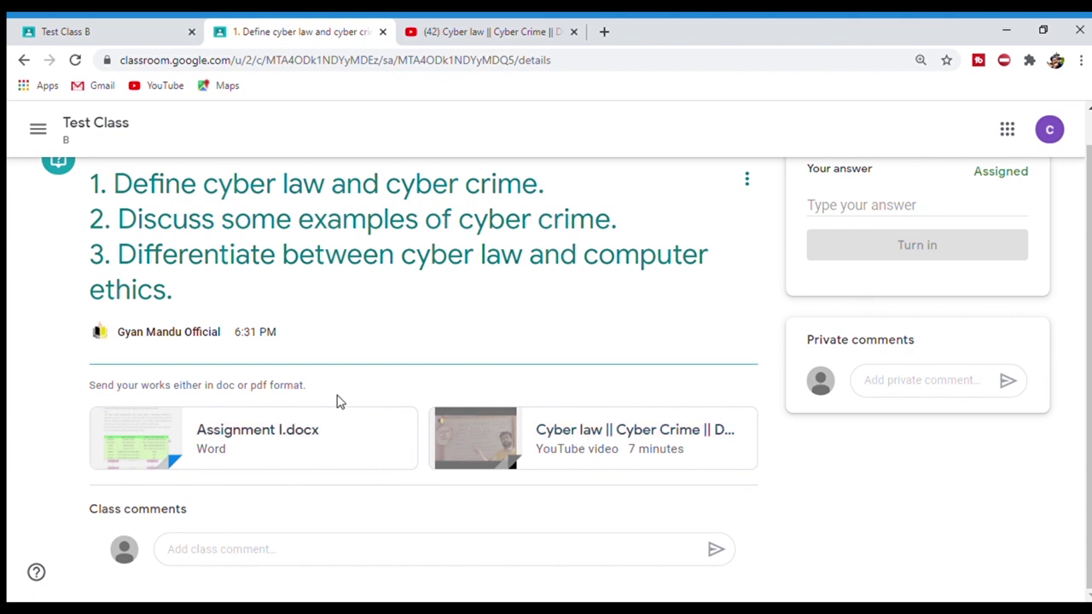
scroll(1086, 269, "up", 1)
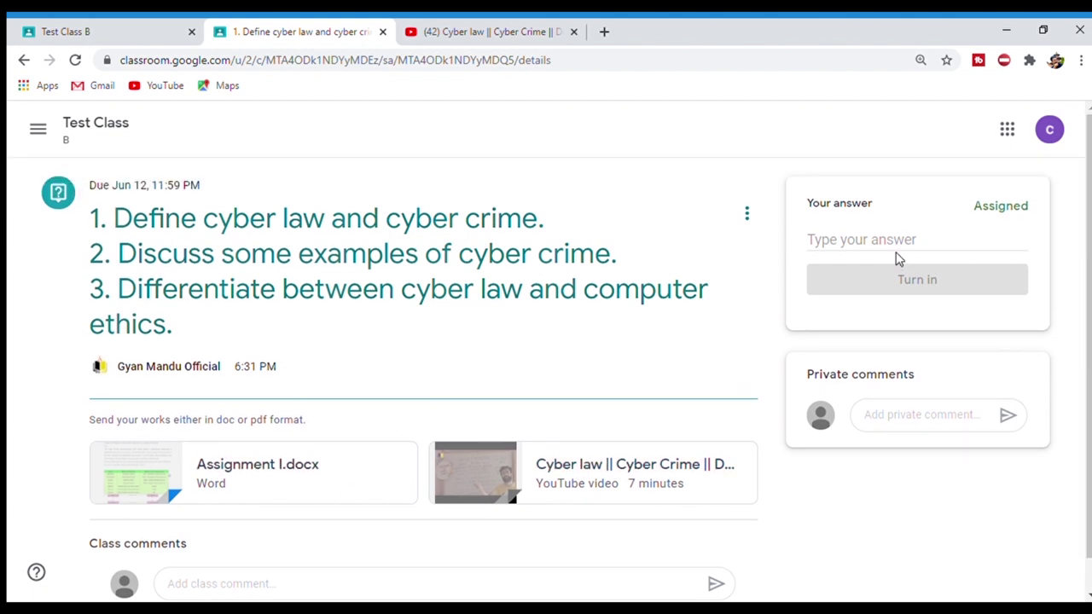
left_click(868, 244)
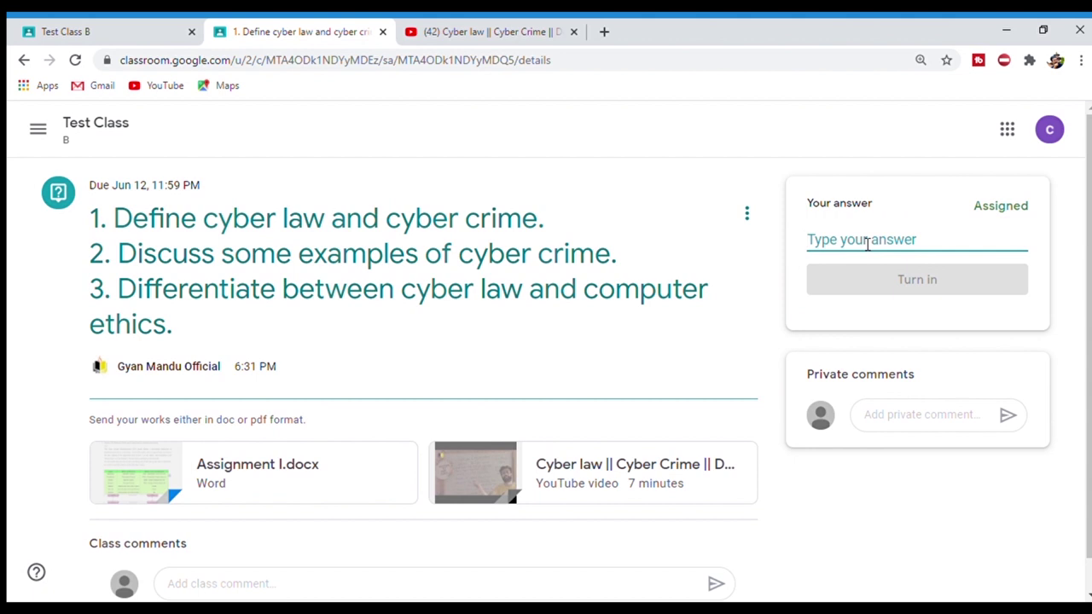
type("g")
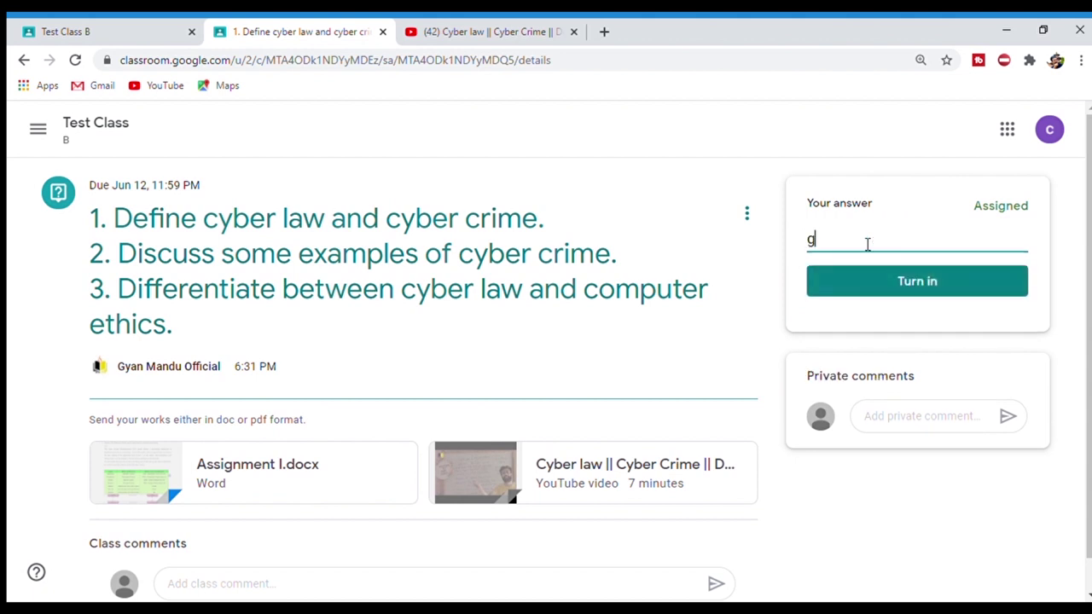
key("BackSpace")
key("BackSpace")
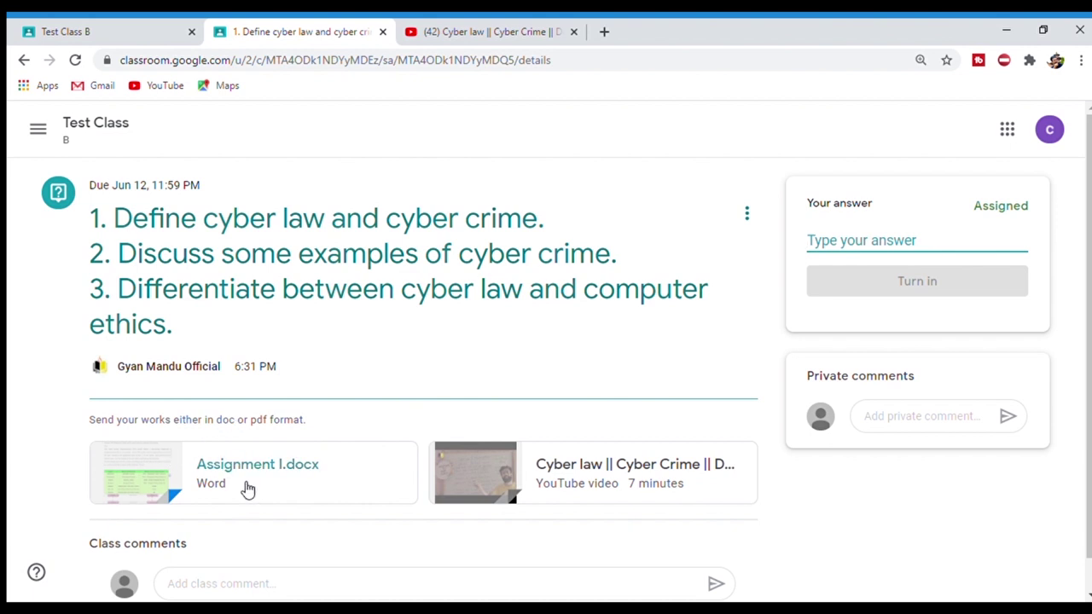
type("1.")
left_click_drag(851, 246, 802, 245)
type("The ")
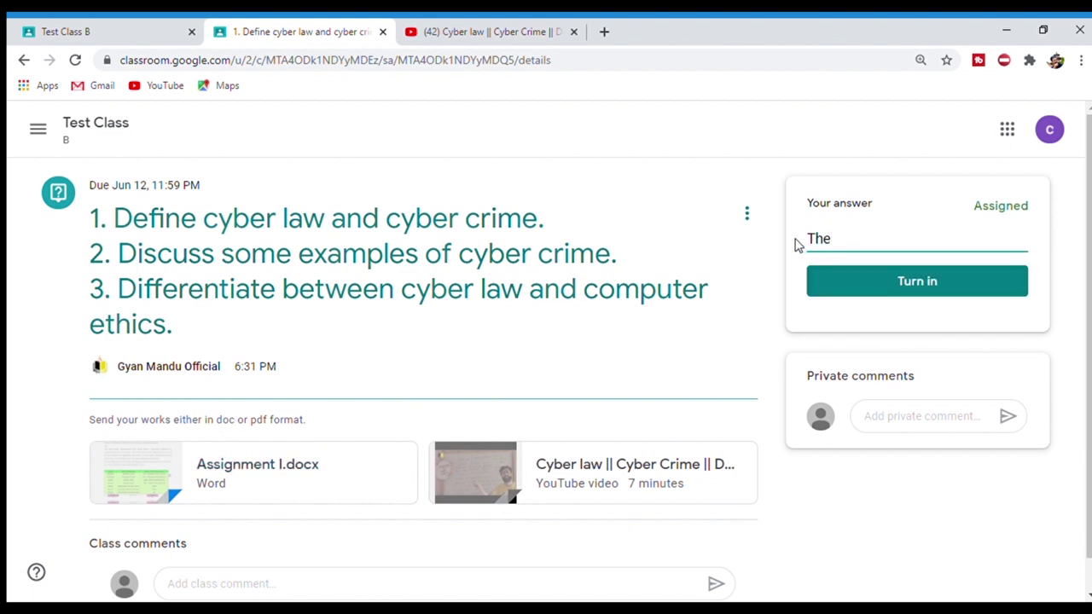
type("rules and regulations introd")
type("uced to control the illegal activities in the cyberspace is called cyber law.")
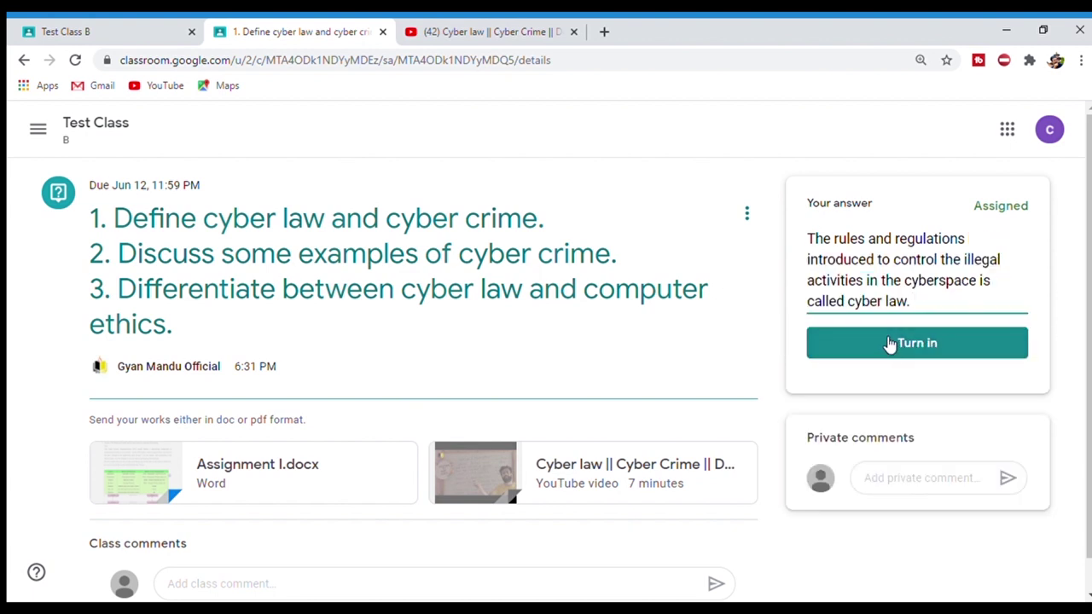
left_click(884, 341)
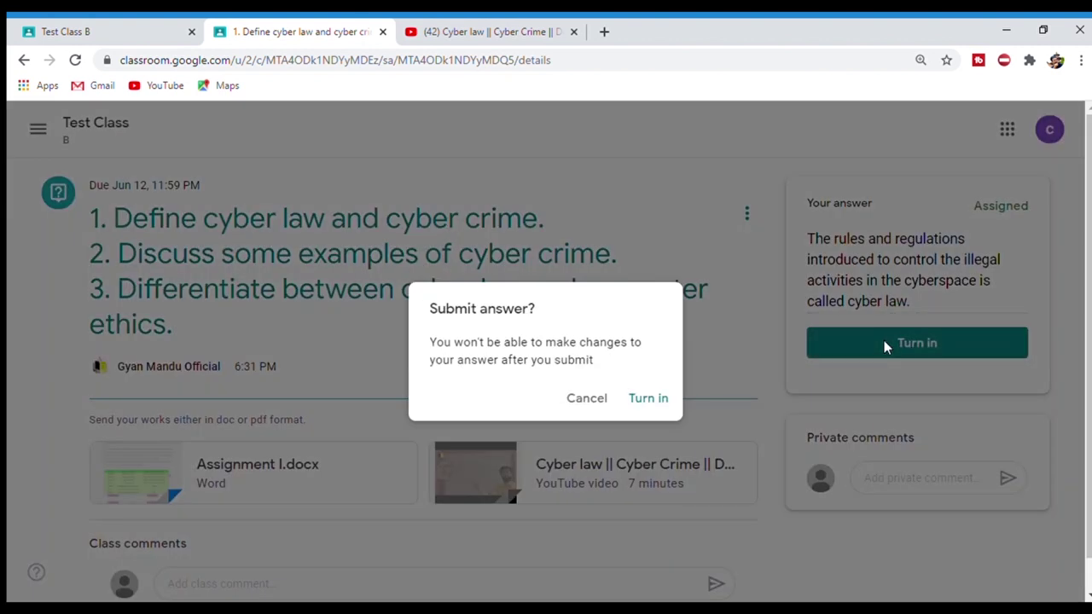
left_click(644, 401)
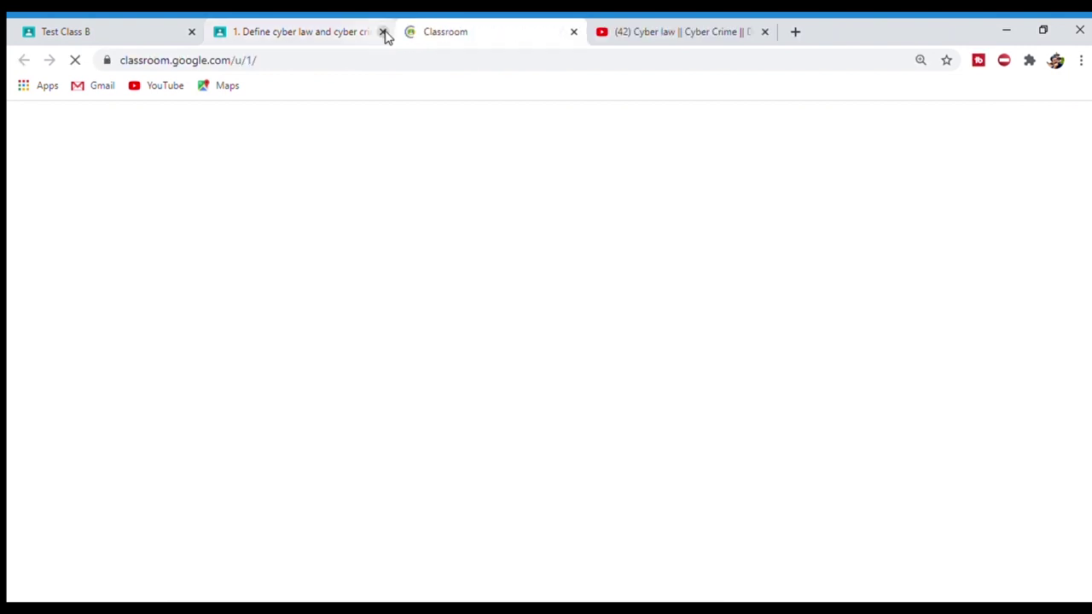
- Close the assignment tab and open Test Class B, dismissing the stream customization tip
left_click(382, 32)
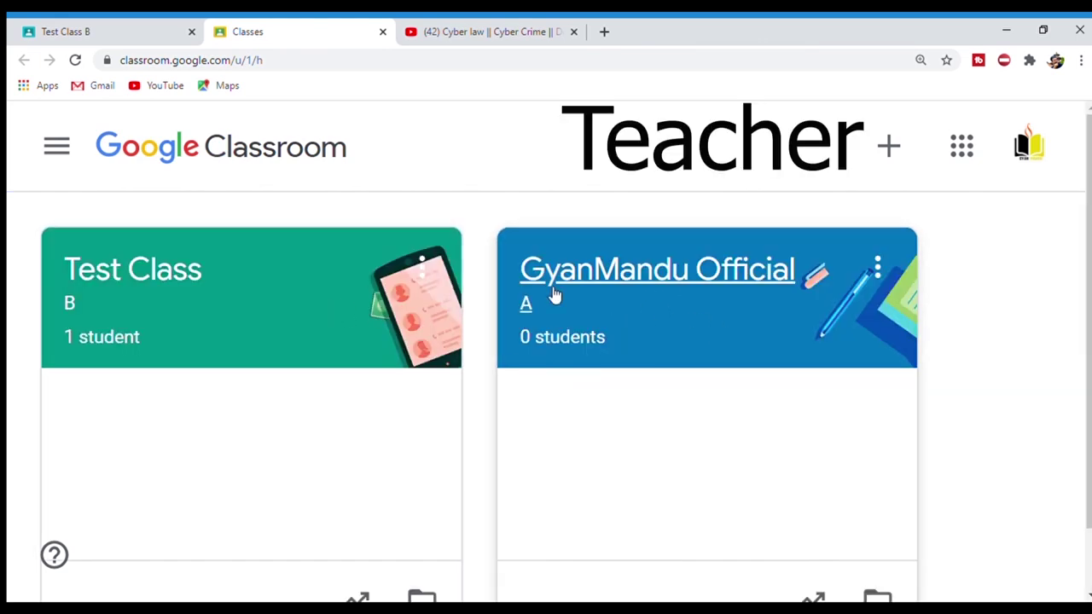
left_click(142, 284)
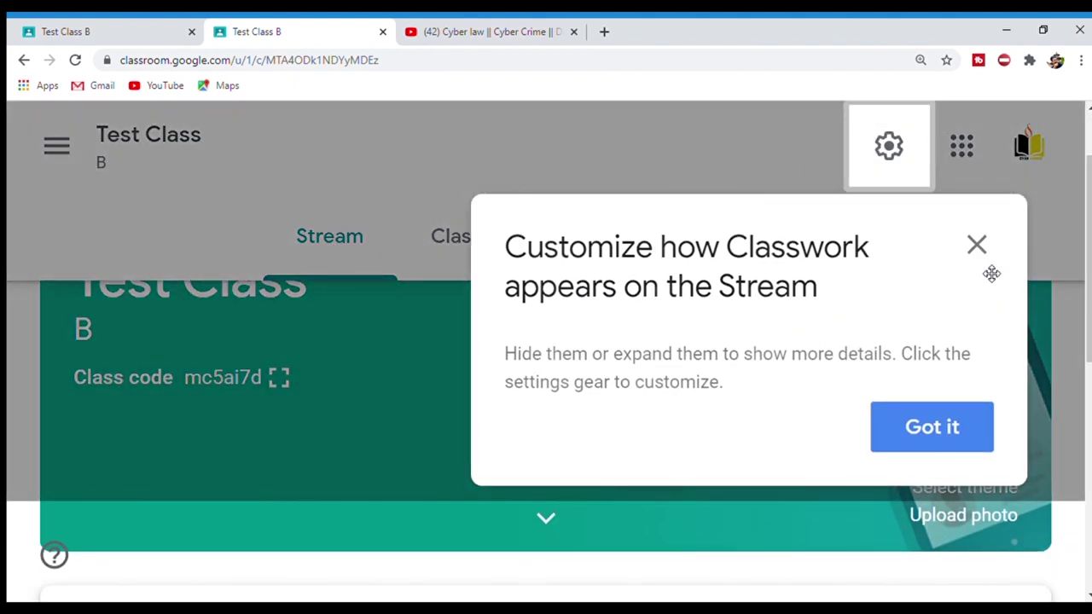
left_click(976, 245)
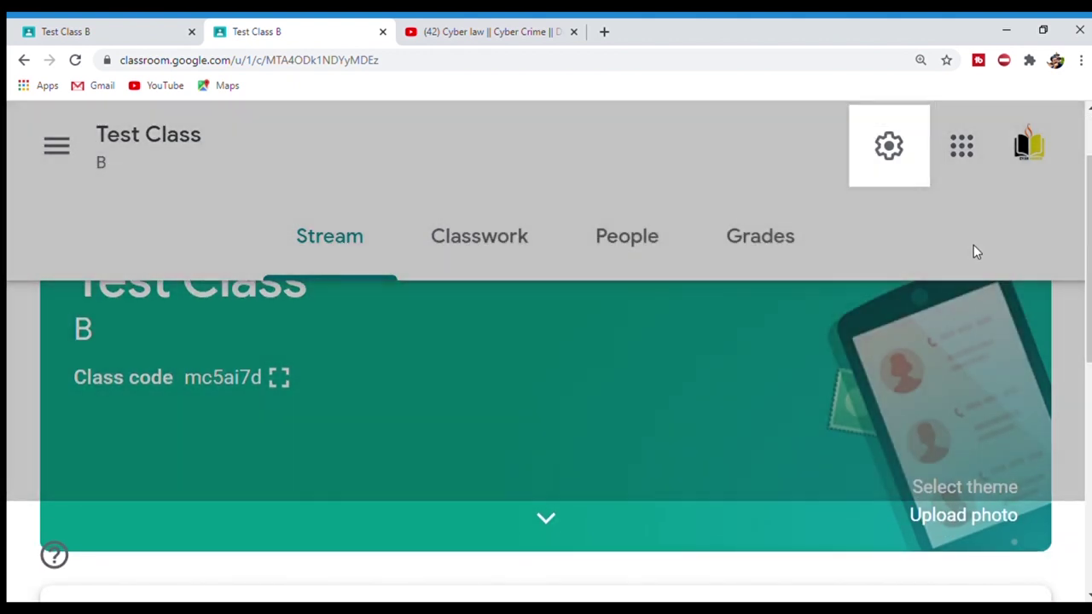
key("ctrl+minus")
key("ctrl+minus")
- Open Test Class B's People list and the enrolled student's work page
left_click(603, 130)
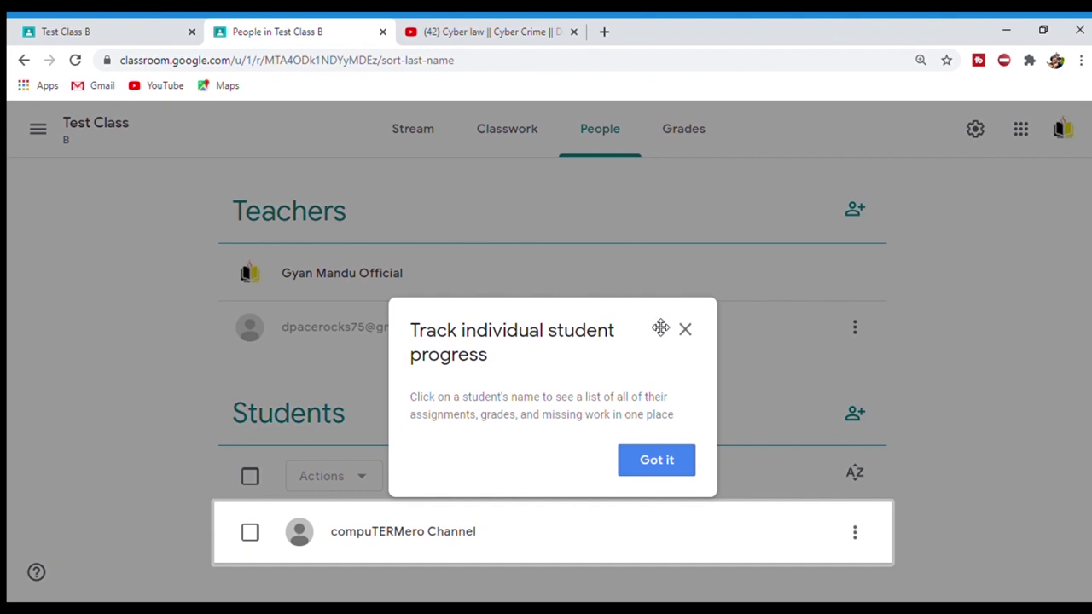
left_click(685, 329)
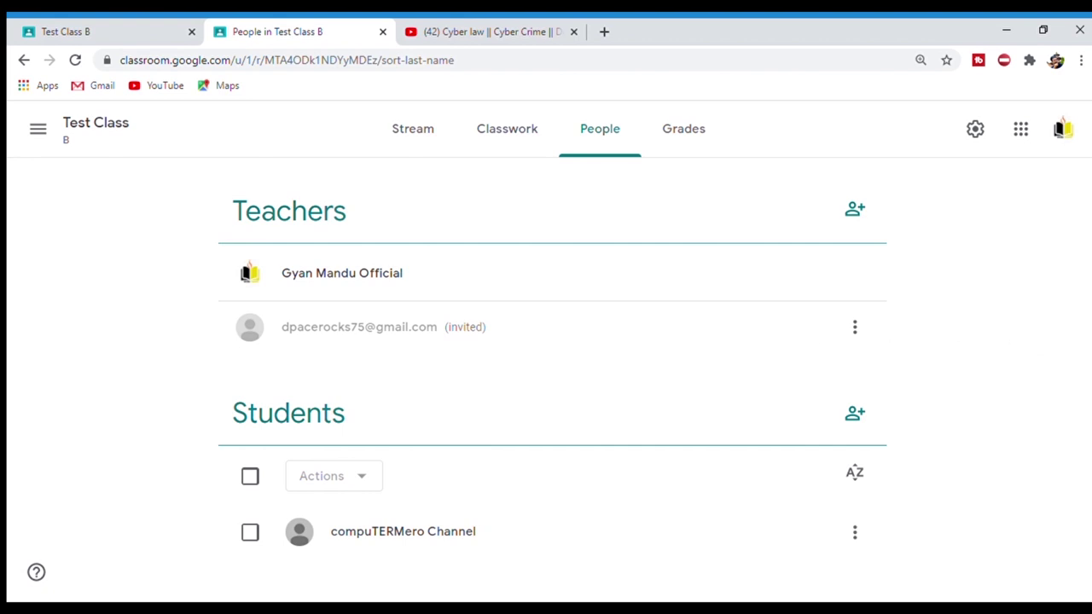
triple_click(500, 546)
left_click(1018, 466)
left_click(424, 536)
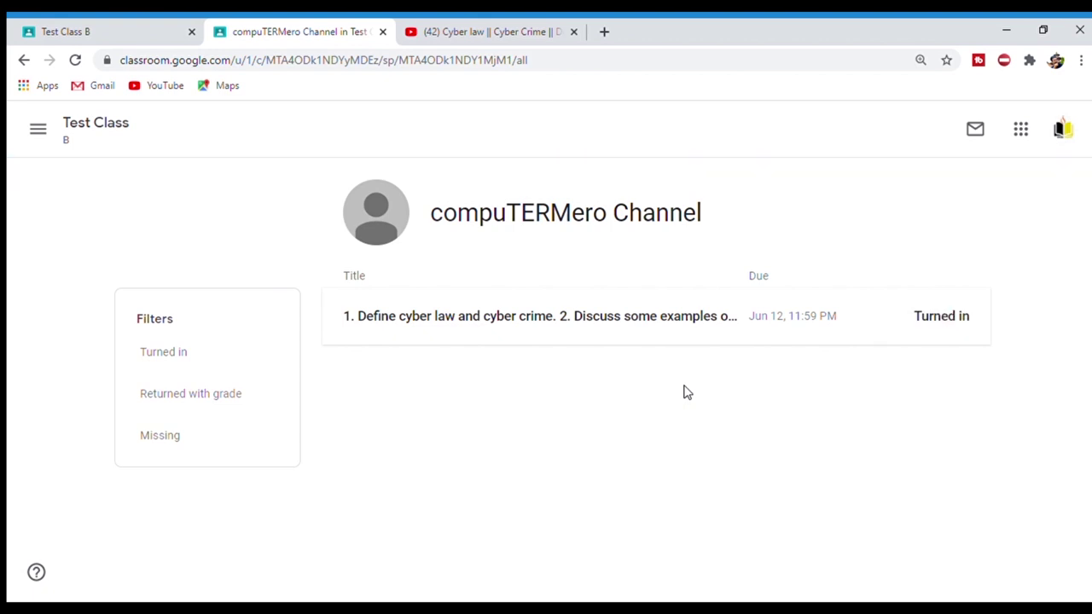
- Expand the cyber law question, read the student's turned-in answer, and open its details
left_click(944, 317)
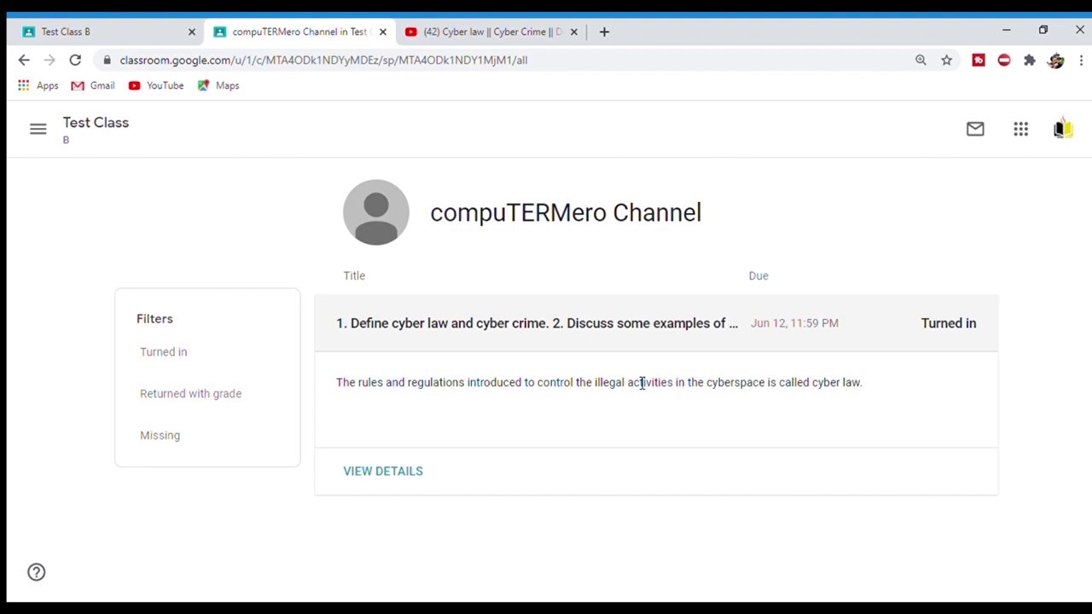
double_click(353, 388)
left_click(372, 386)
left_click_drag(352, 387, 426, 390)
left_click_drag(471, 386, 527, 390)
left_click(574, 391)
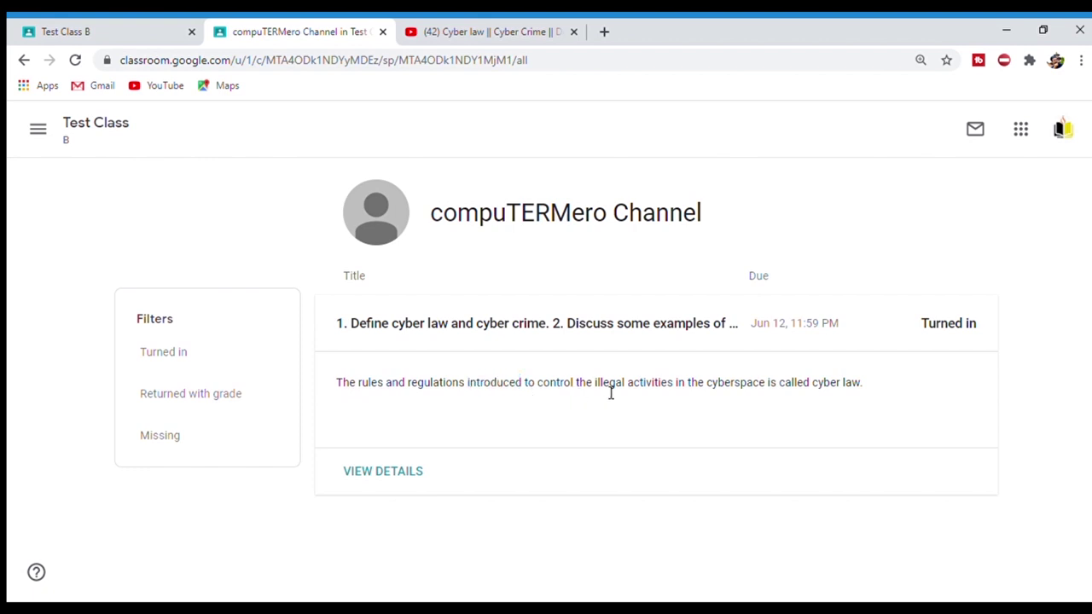
left_click_drag(640, 391, 653, 391)
left_click(827, 395)
left_click(380, 472)
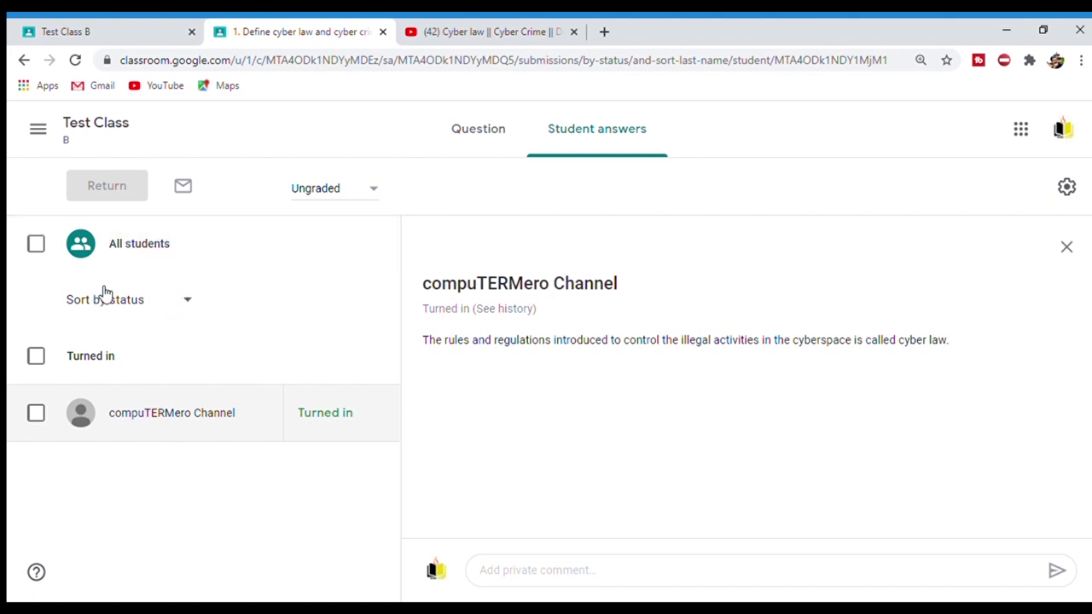
- Return the student's answer with the private comment 'You are doing well.'
left_click(152, 300)
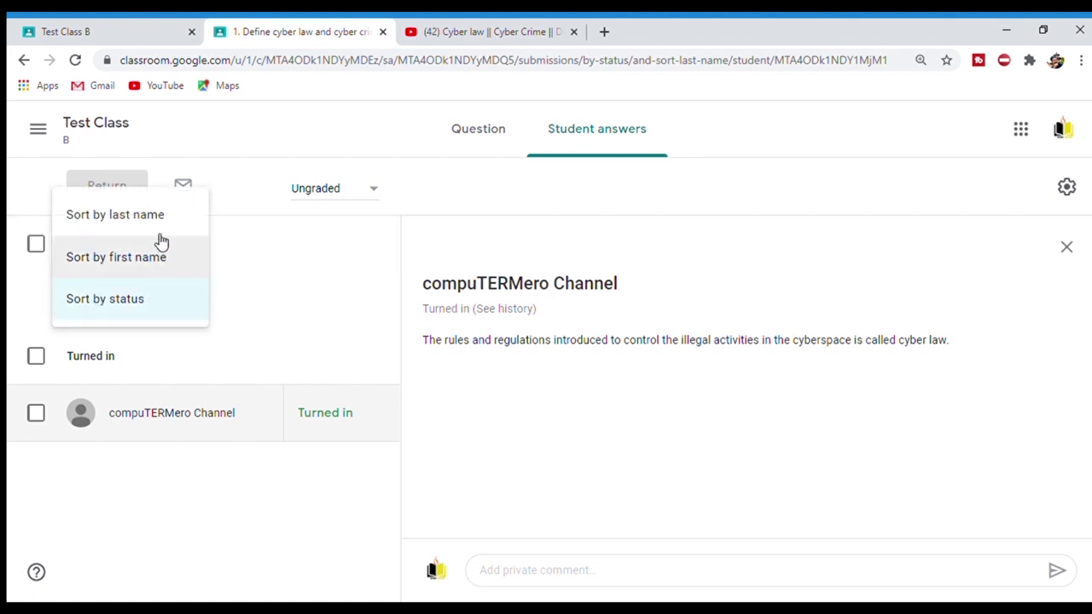
left_click(589, 424)
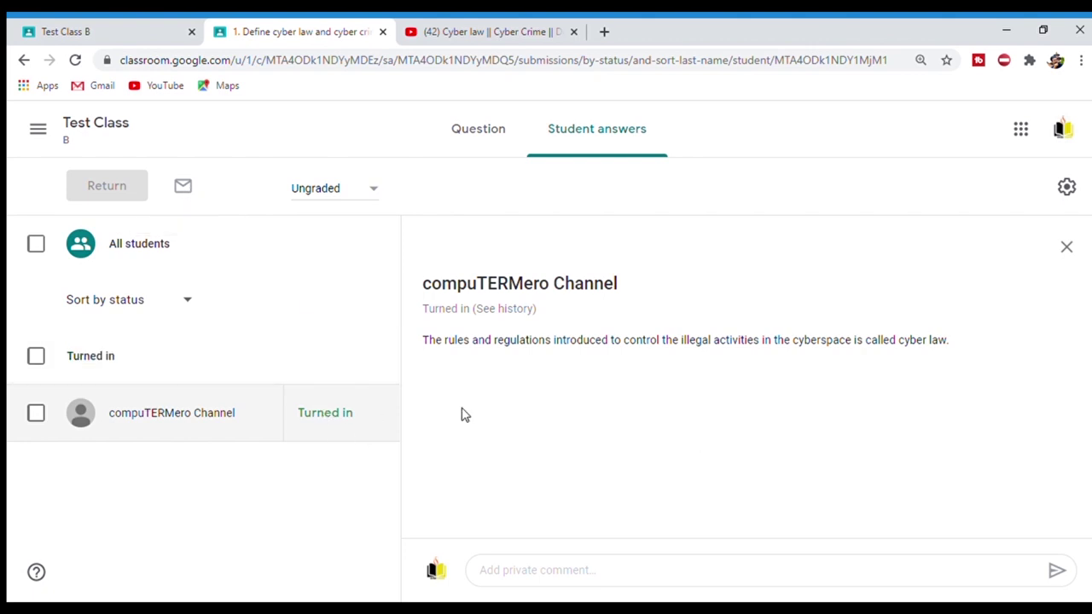
left_click(382, 417)
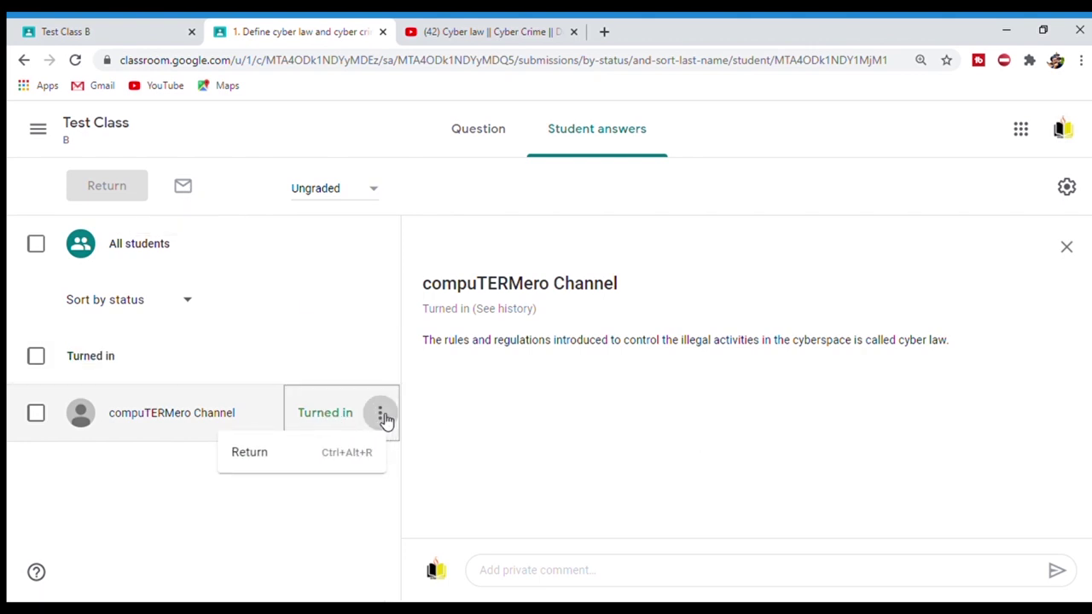
left_click(271, 456)
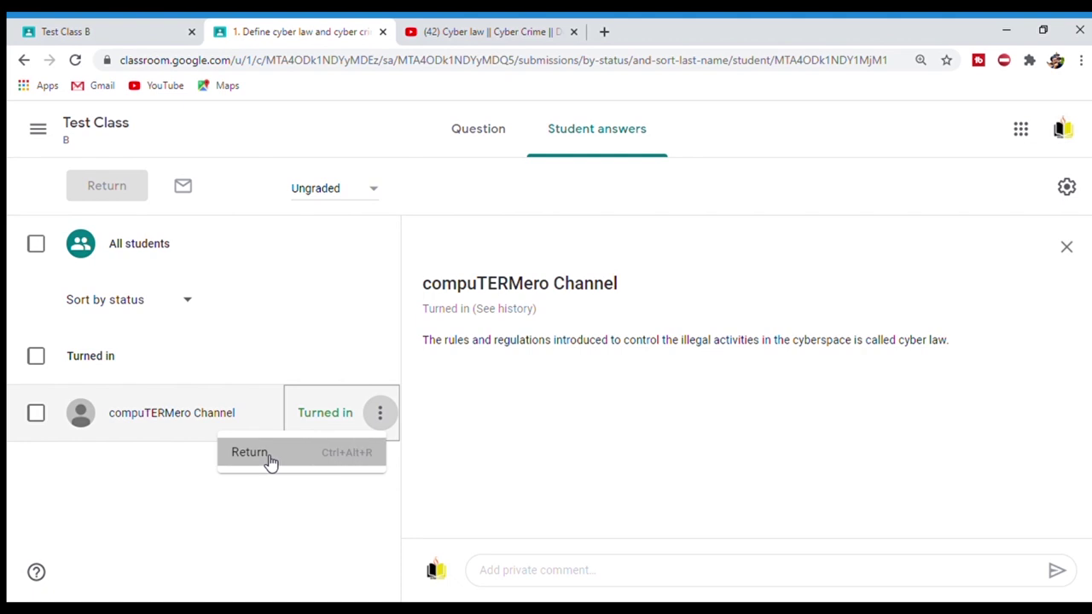
left_click(461, 390)
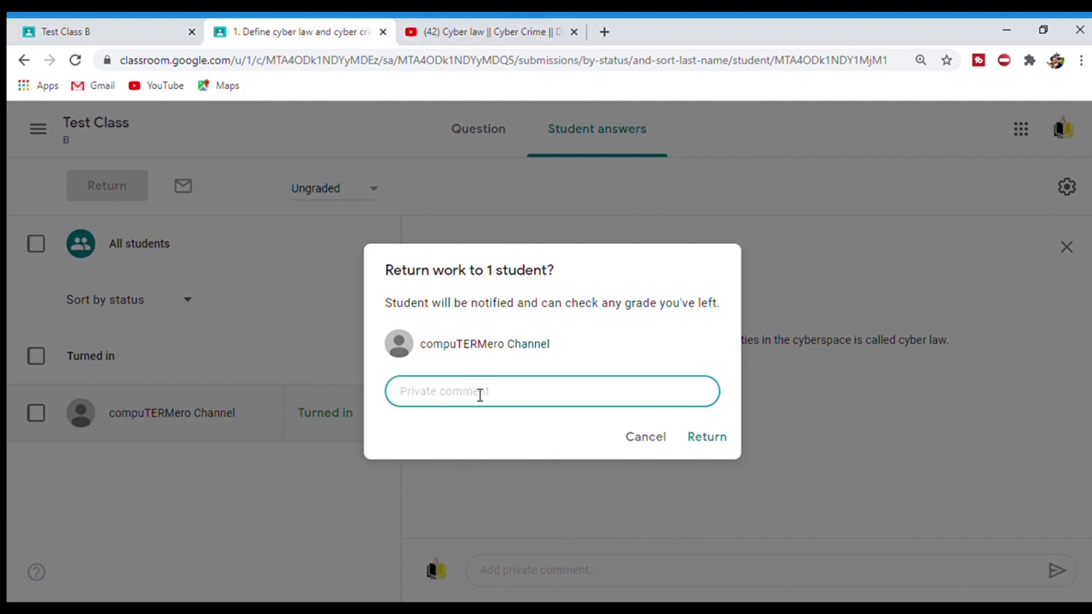
type("You are doing well.")
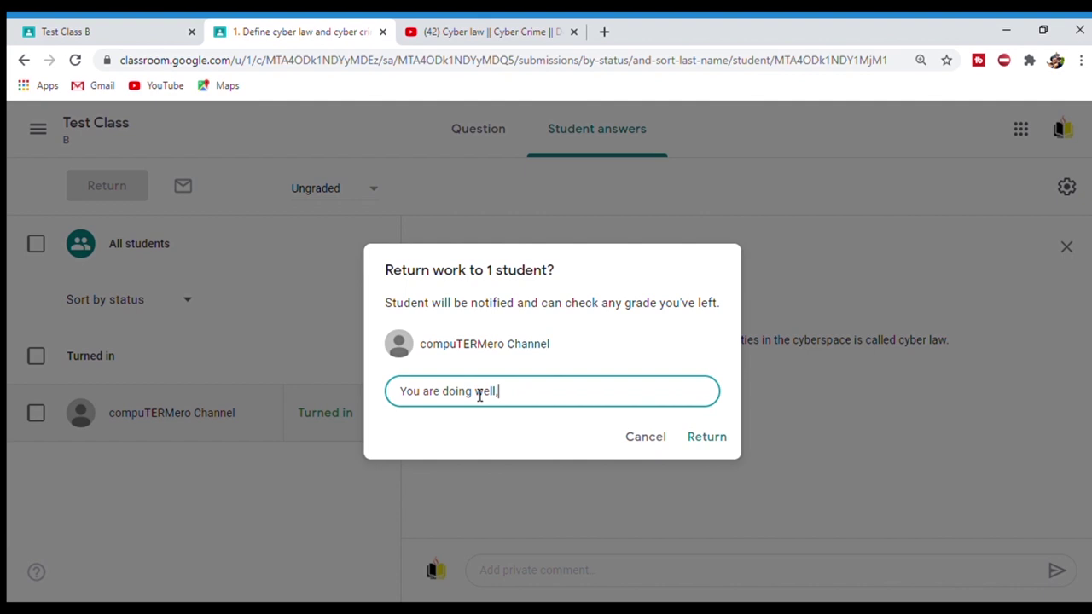
left_click(709, 437)
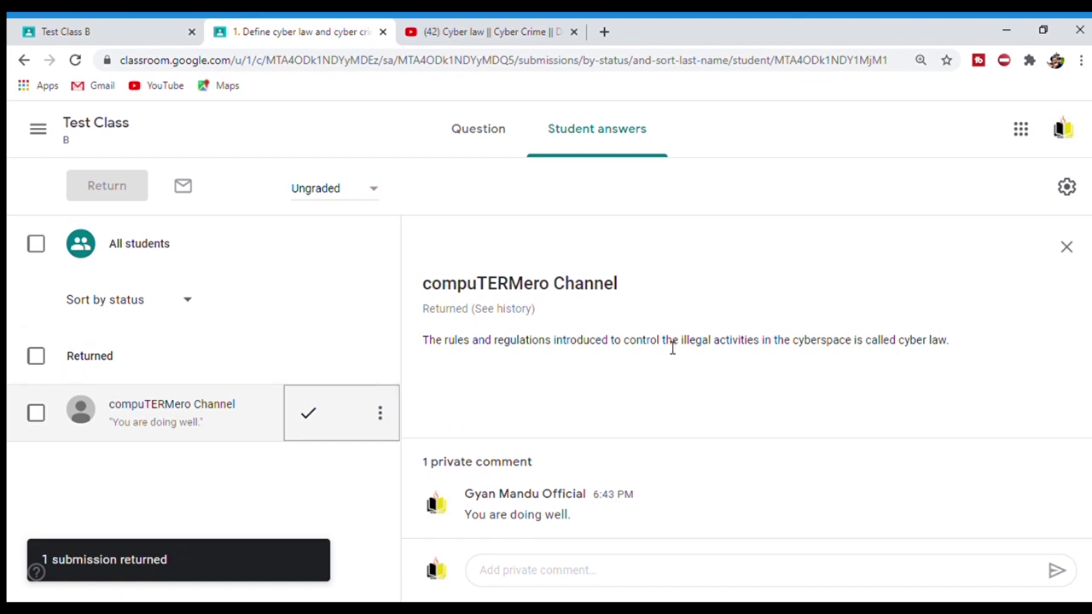
- Leave the grade field ungraded and go to the Classroom home page
left_click(355, 198)
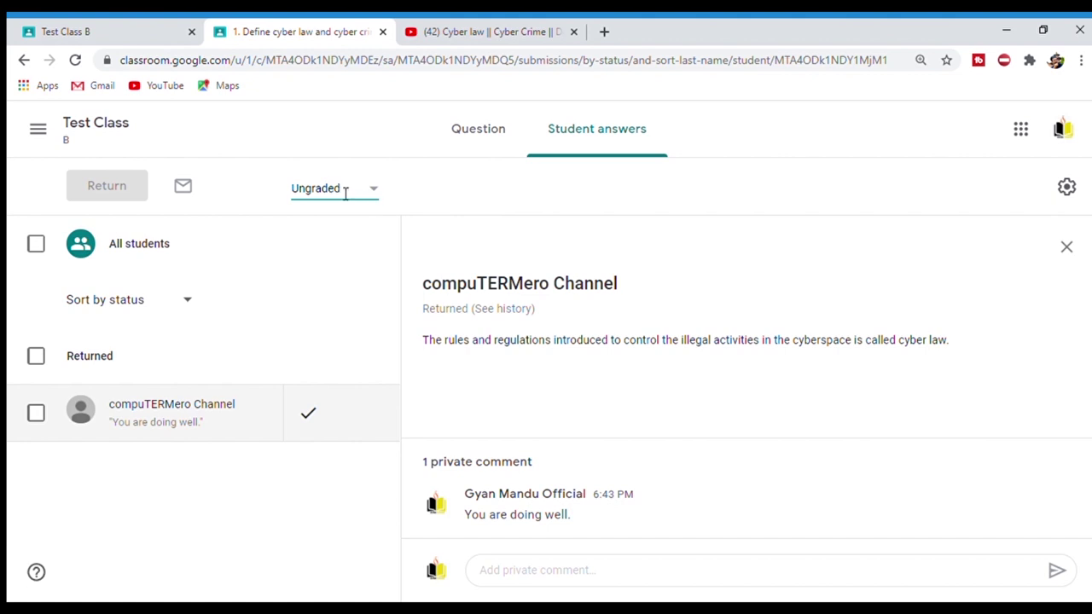
left_click(356, 207)
left_click(539, 292)
key("ctrl+minus")
key("ctrl+minus")
key("ctrl+minus")
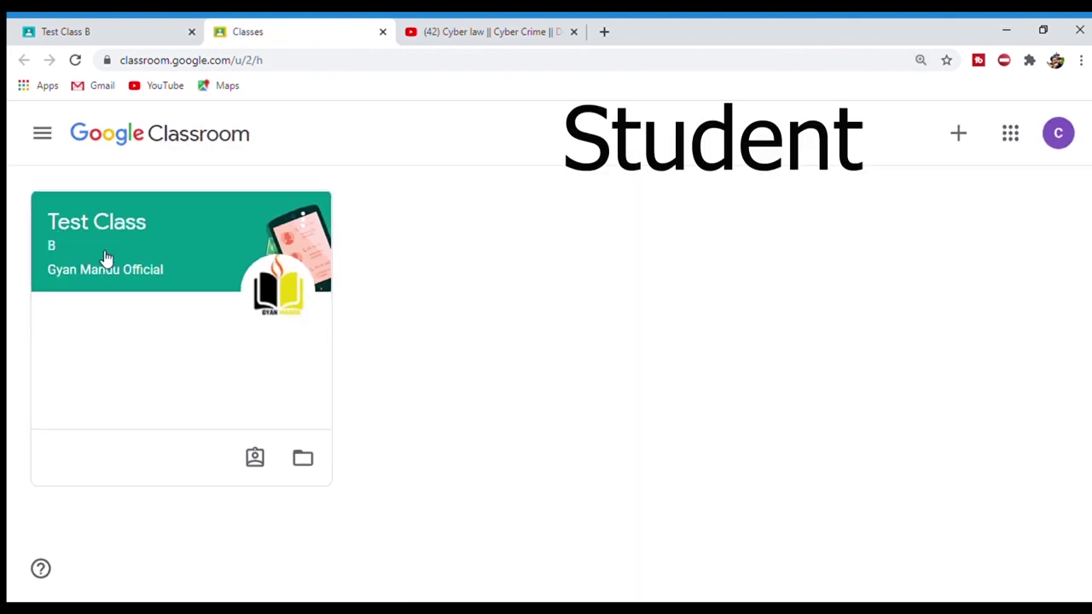
- Open Test Class B as the student, dismissing the create-posts tip
key("ctrl+plus")
key("ctrl+plus")
key("ctrl+plus")
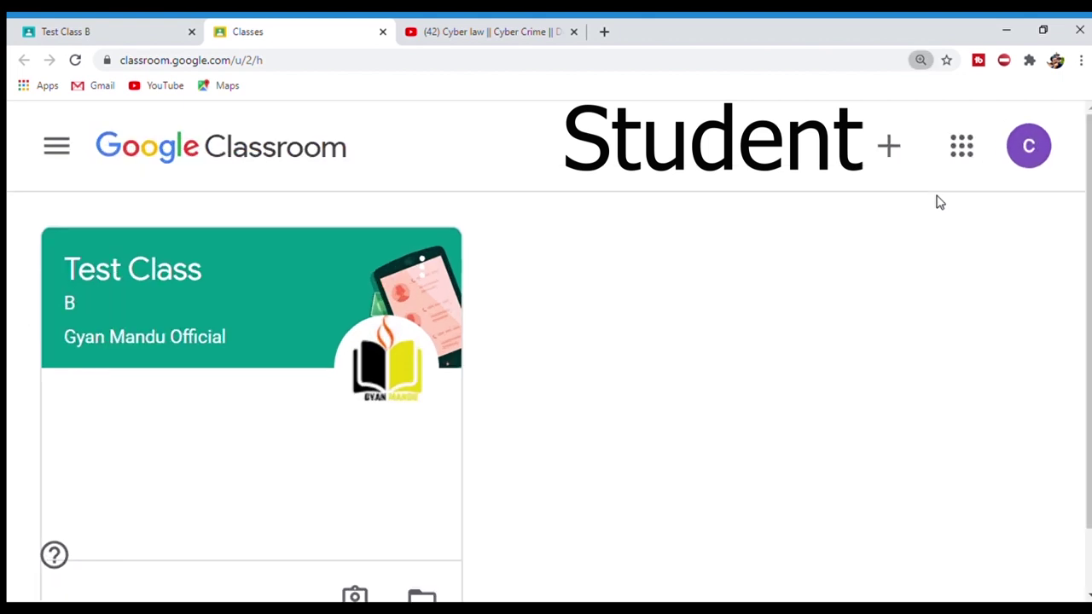
left_click(112, 267)
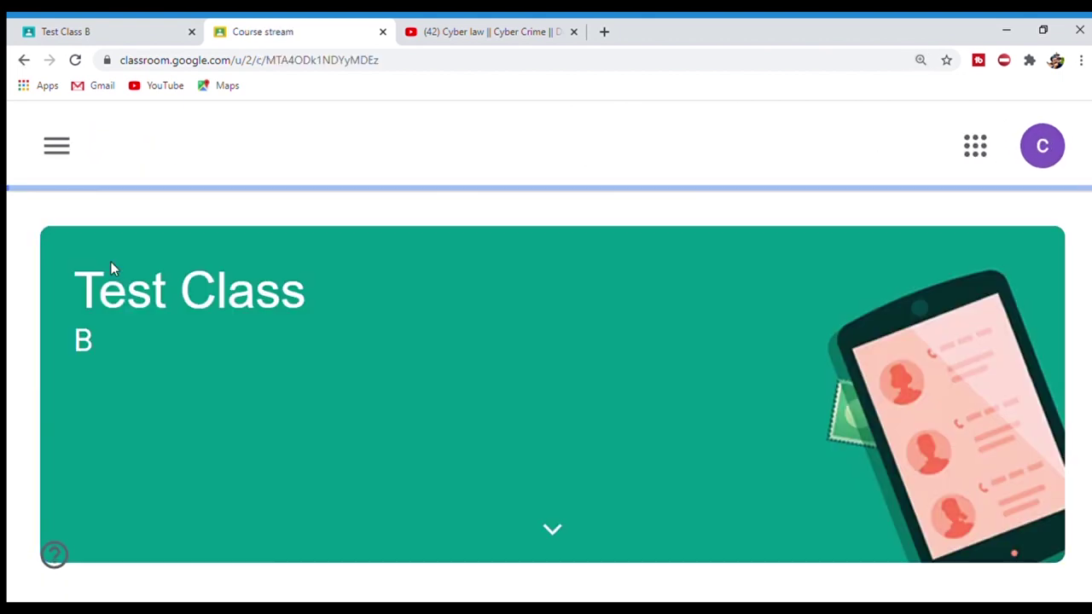
key("ctrl+minus")
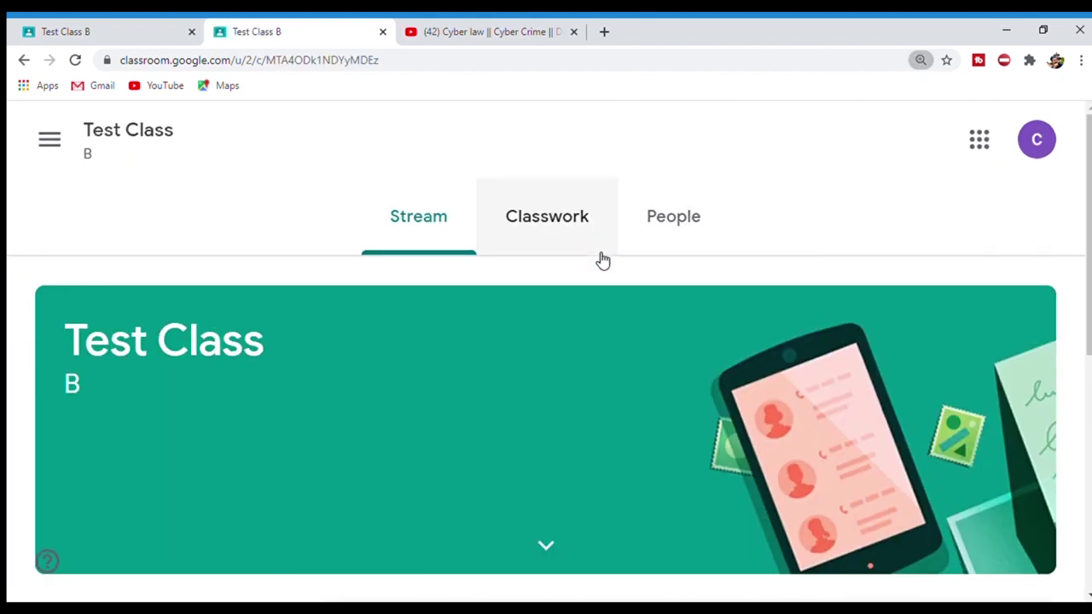
scroll(597, 261, "down", 5)
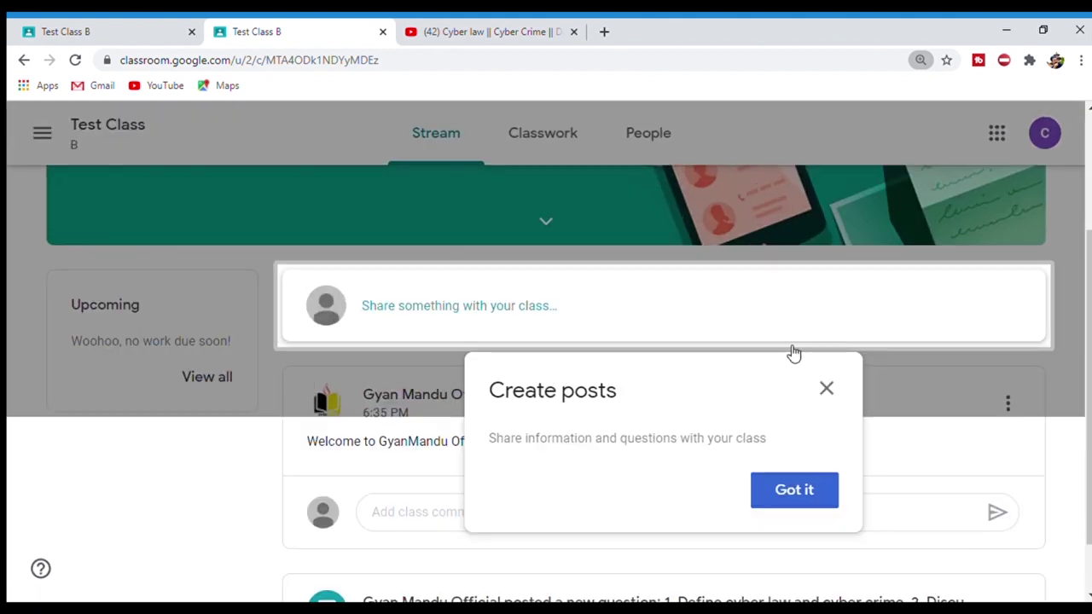
left_click(827, 394)
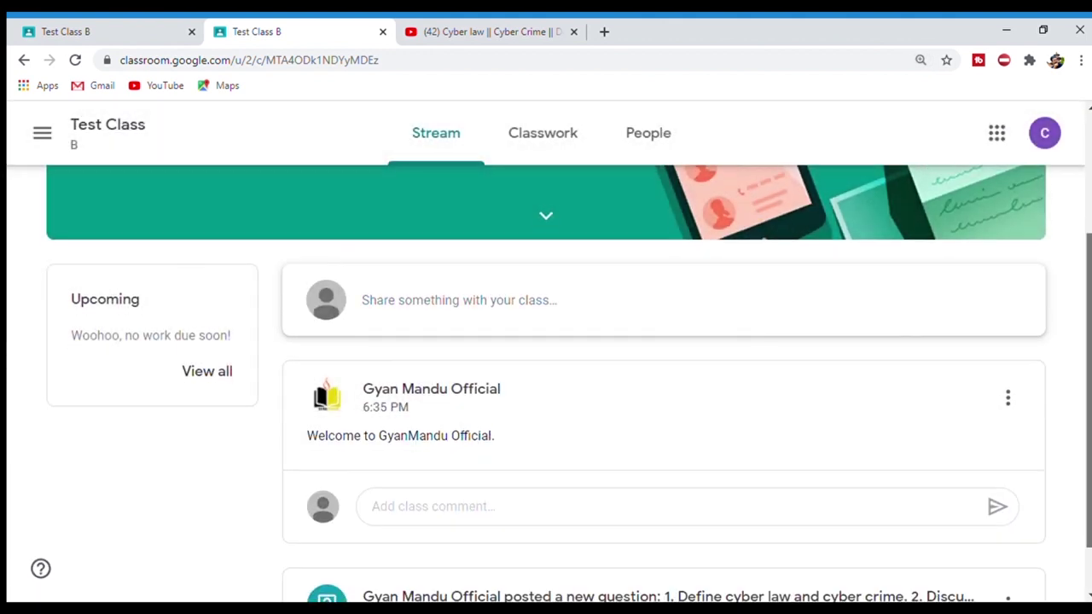
scroll(629, 236, "up", 2)
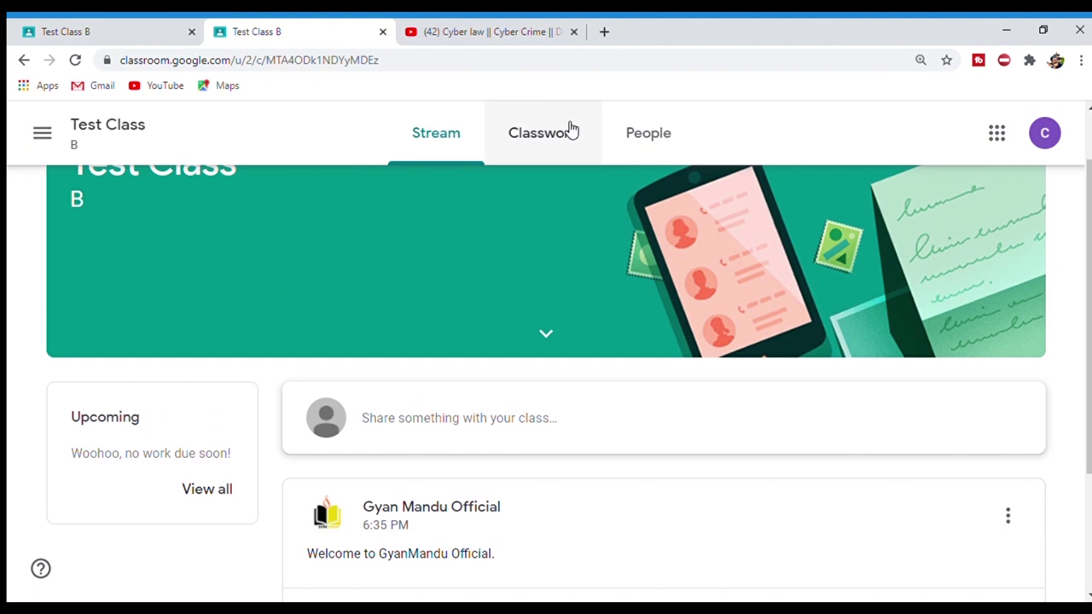
- From Classwork, open the student's work overview listing the cyber law assignment
left_click(564, 132)
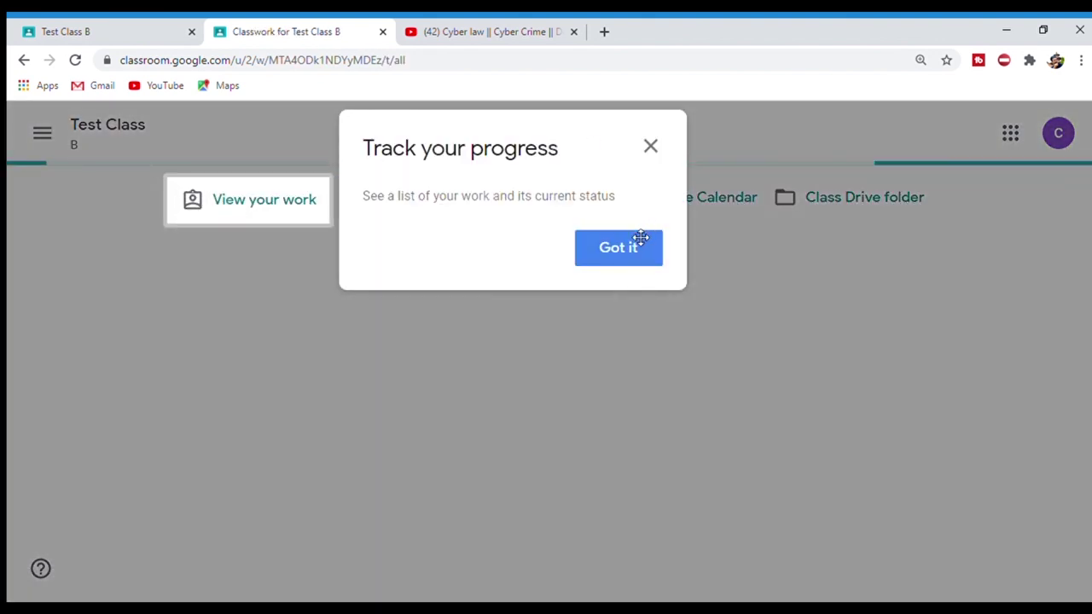
left_click(616, 248)
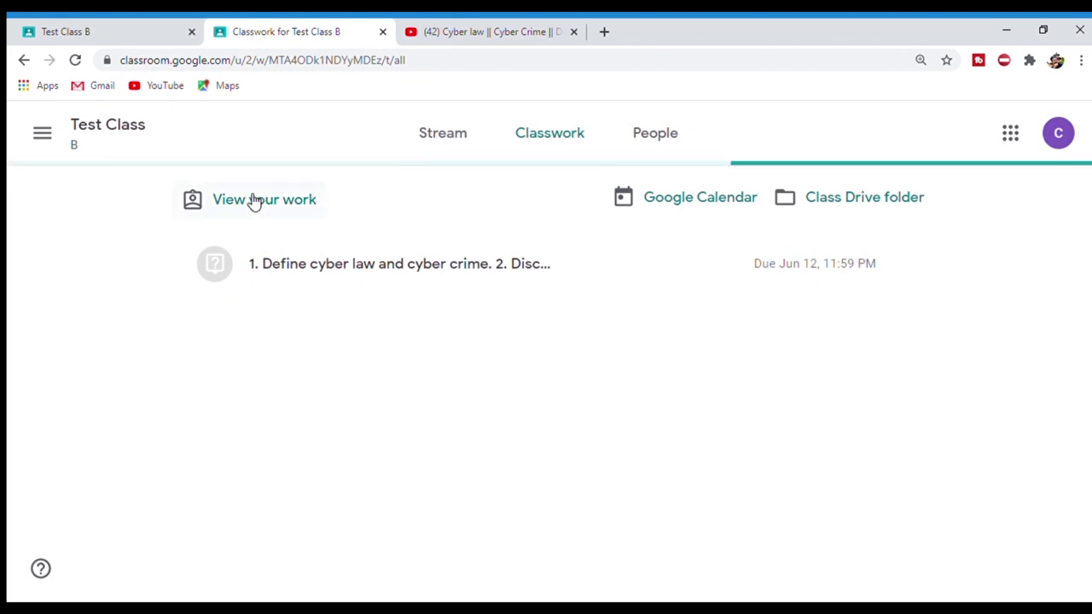
left_click(268, 202)
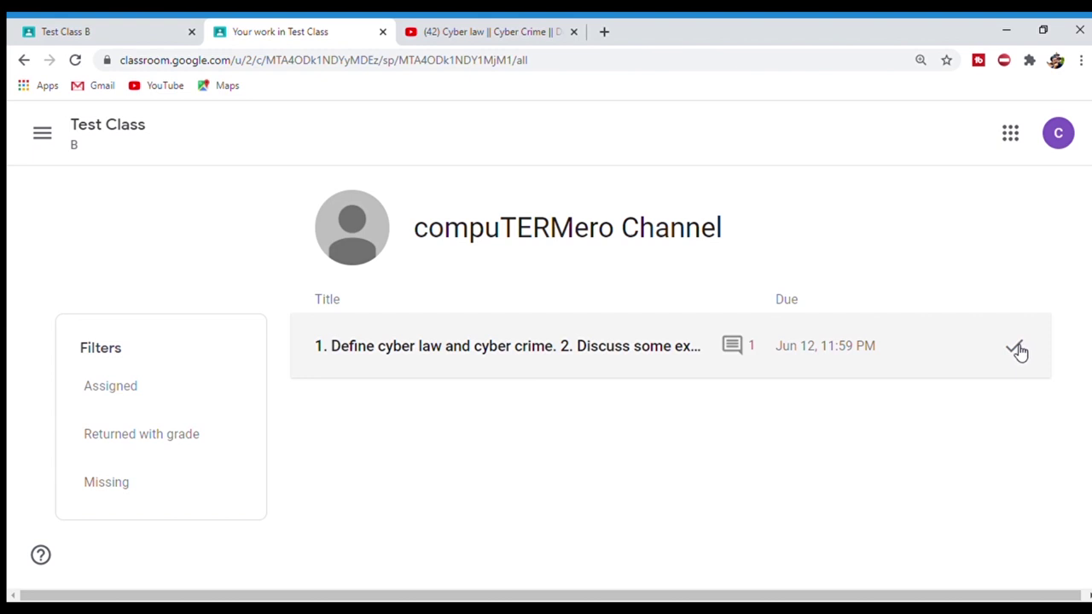
- Review the returned cyber law answer, its private comment, and the assignment's details page
left_click(1020, 352)
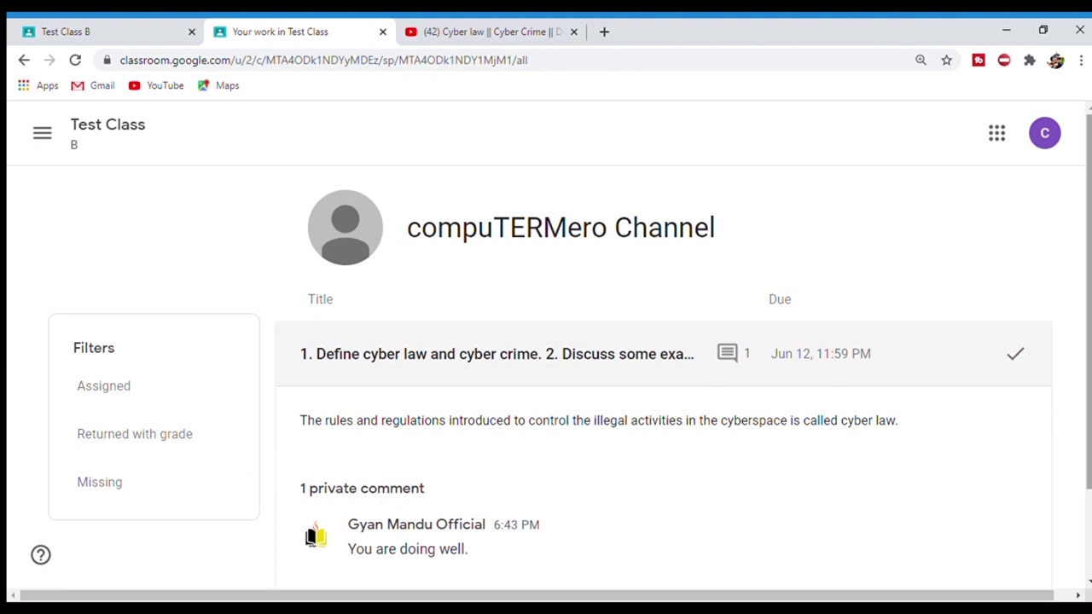
scroll(1084, 359, "down", 1)
scroll(461, 435, "down", 1)
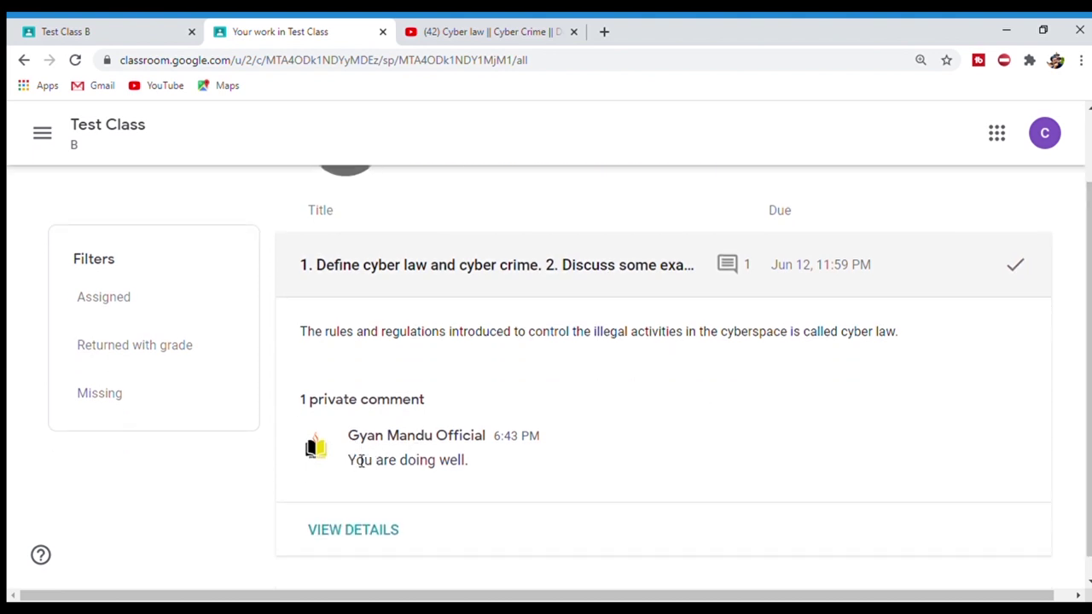
left_click_drag(352, 460, 478, 470)
left_click(465, 476)
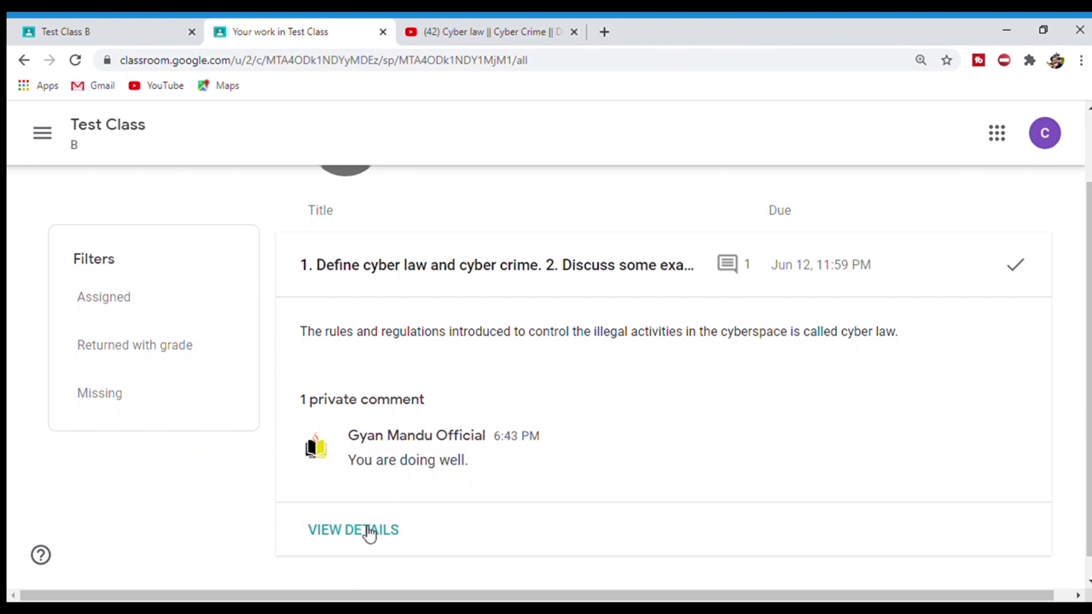
left_click(369, 531)
key("ctrl+a")
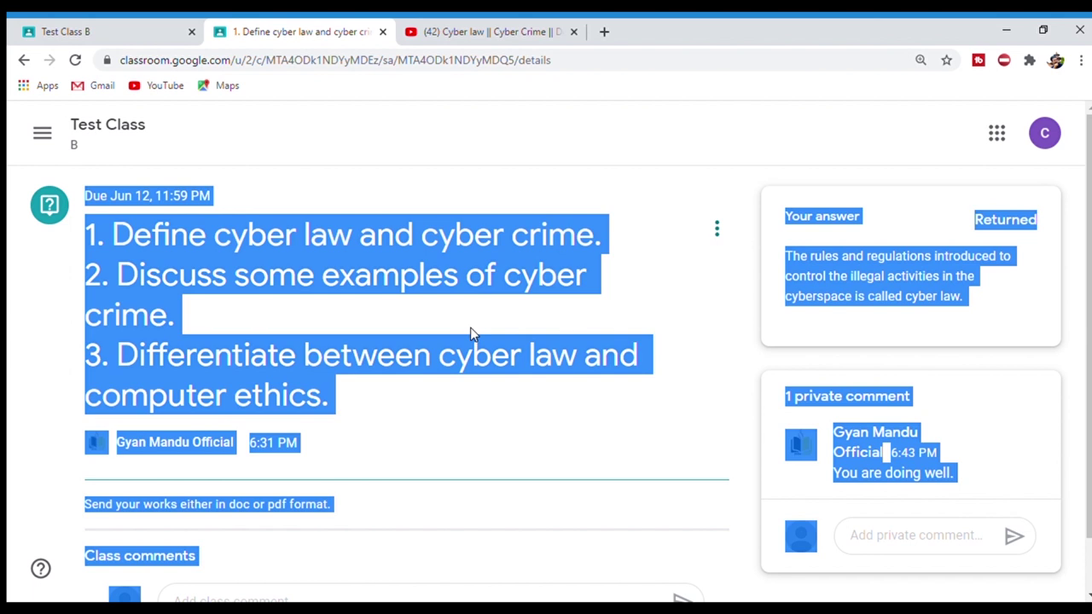
left_click(472, 333)
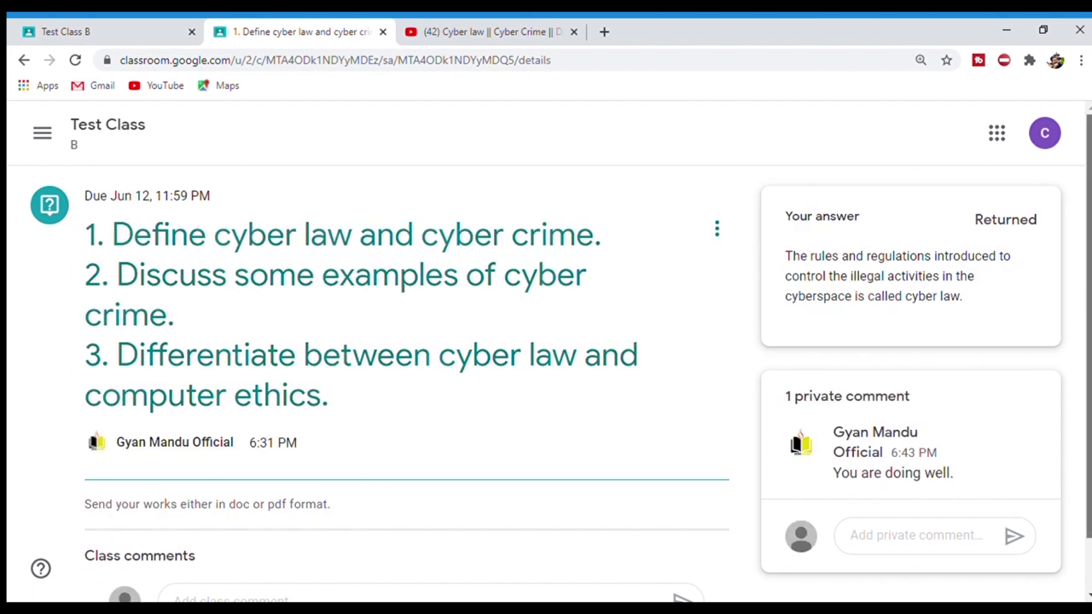
scroll(546, 359, "down", 2)
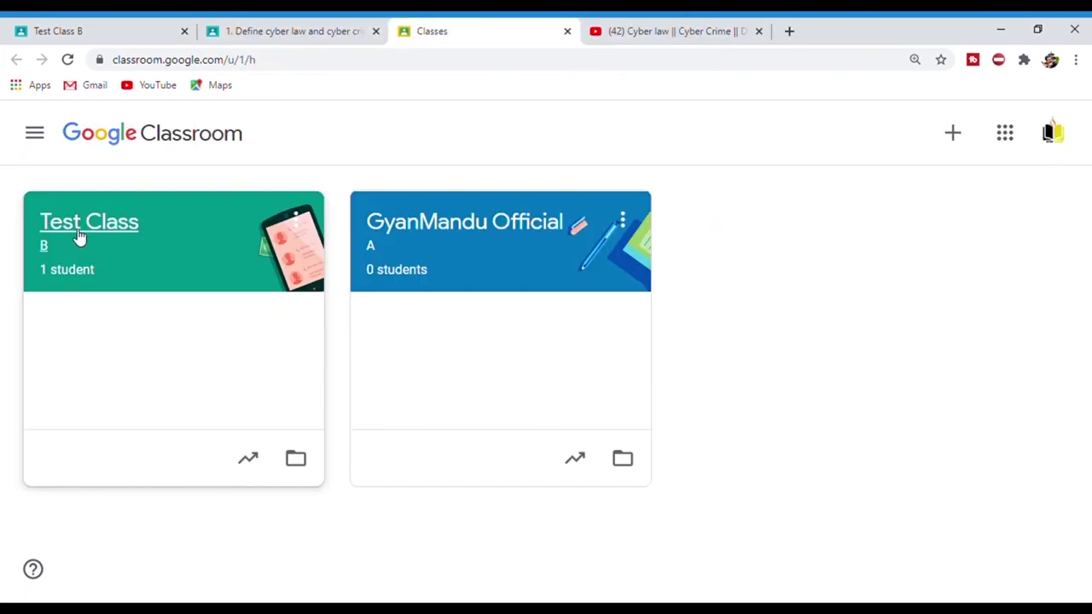
- Start a new assignment from Test Class B's Classwork page as the teacher
left_click(78, 237)
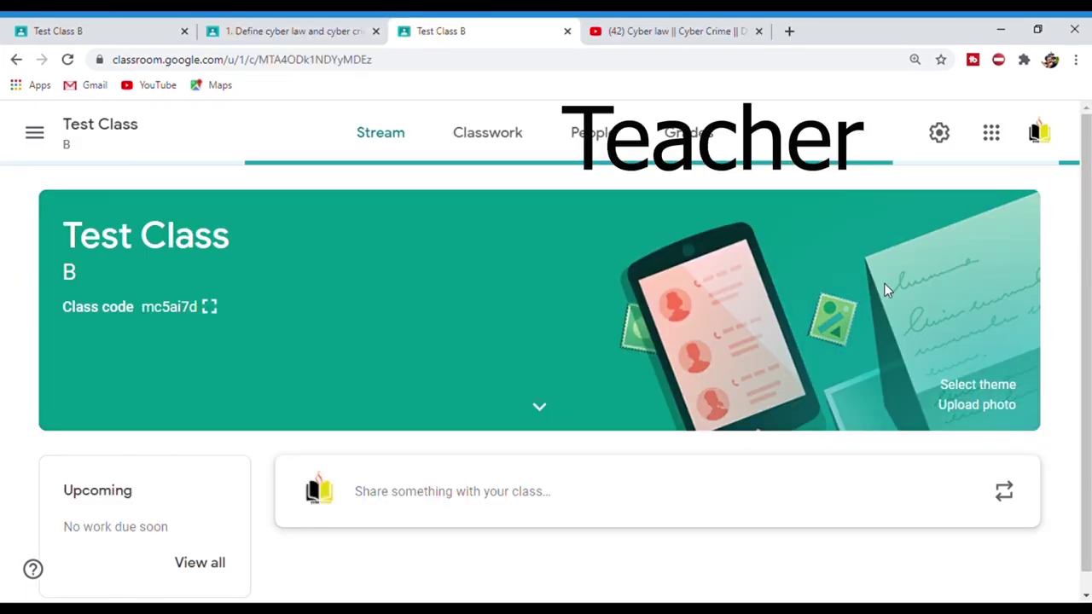
left_click(479, 137)
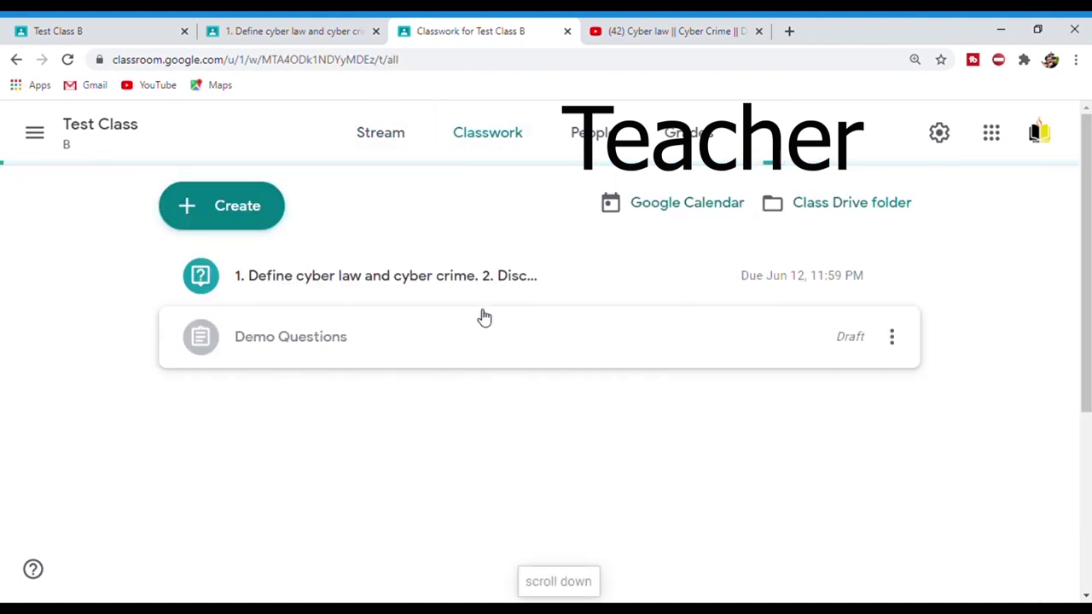
left_click(237, 214)
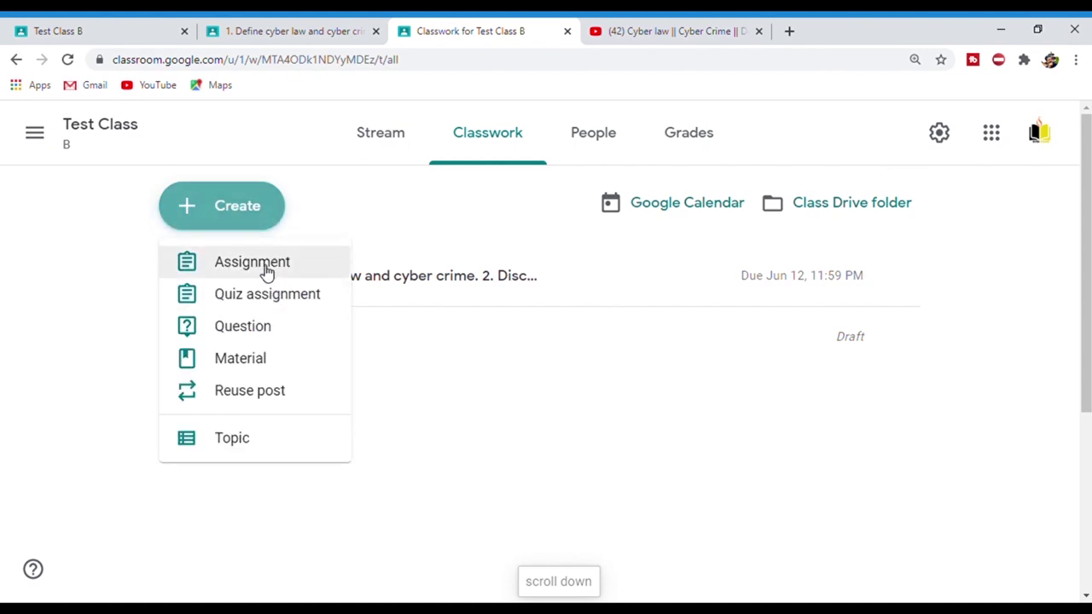
left_click(265, 264)
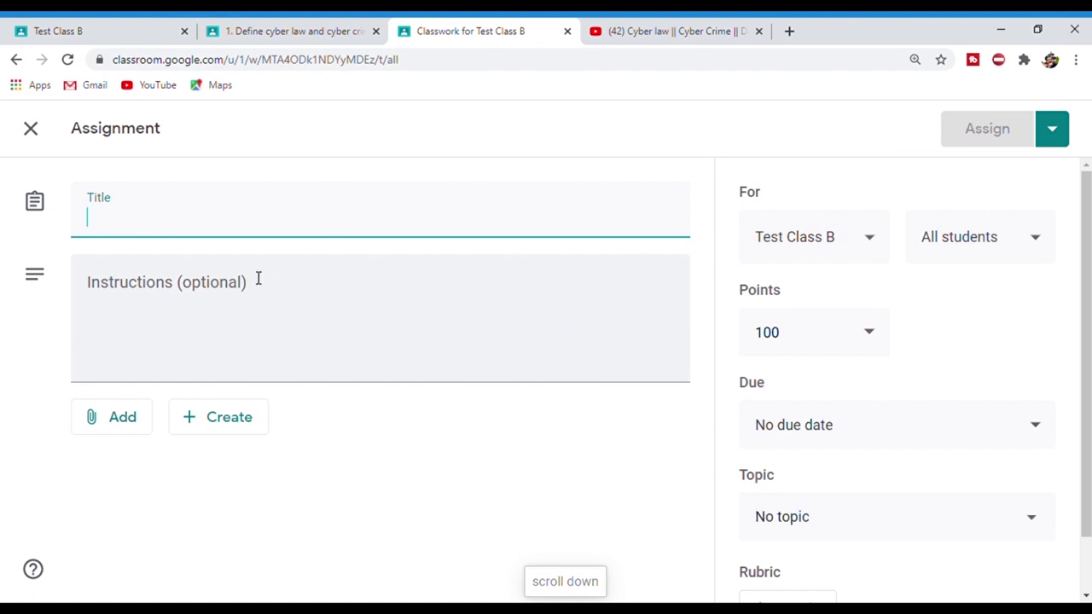
- Title it '1.' plus the pasted question; instructions 'Do not copy from other sources. You can take the reference.'
left_click(196, 340)
left_click(175, 229)
type("1.")
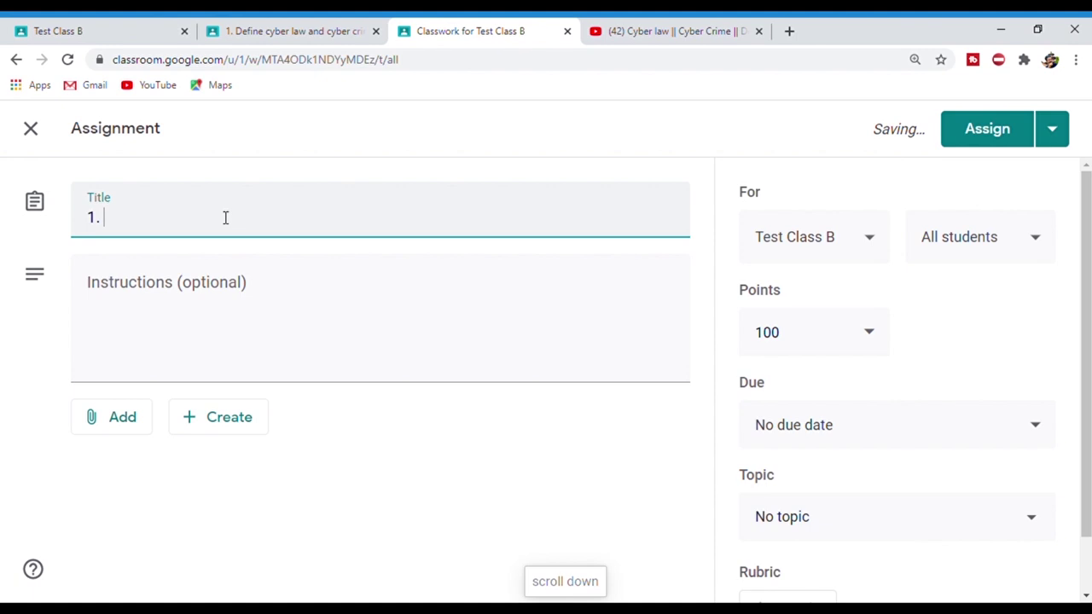
type("What are the characteristics of a computer. Describe in details.")
left_click(193, 310)
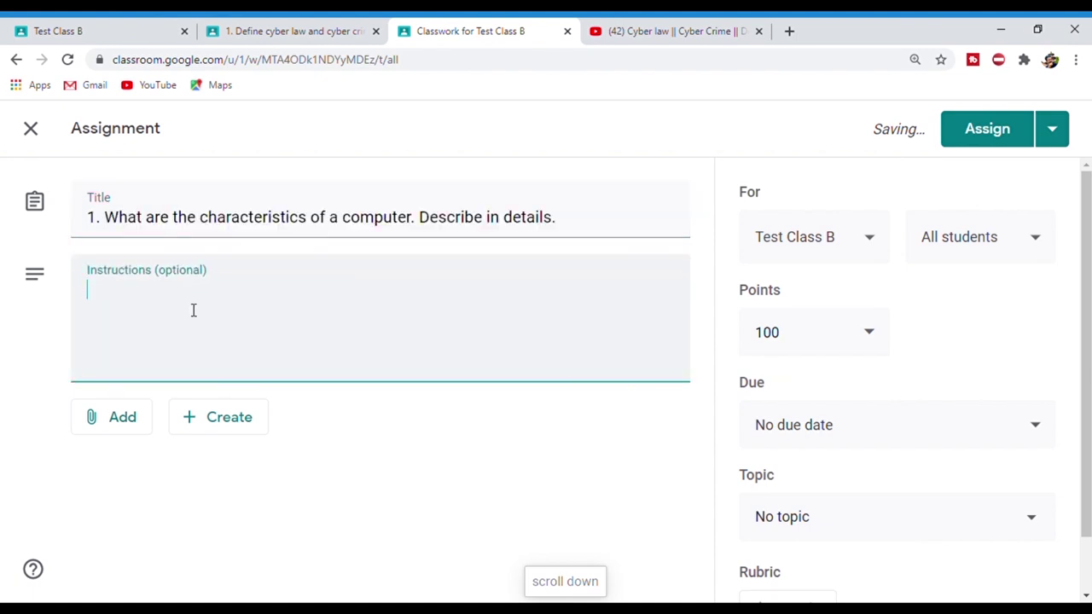
type("Do ")
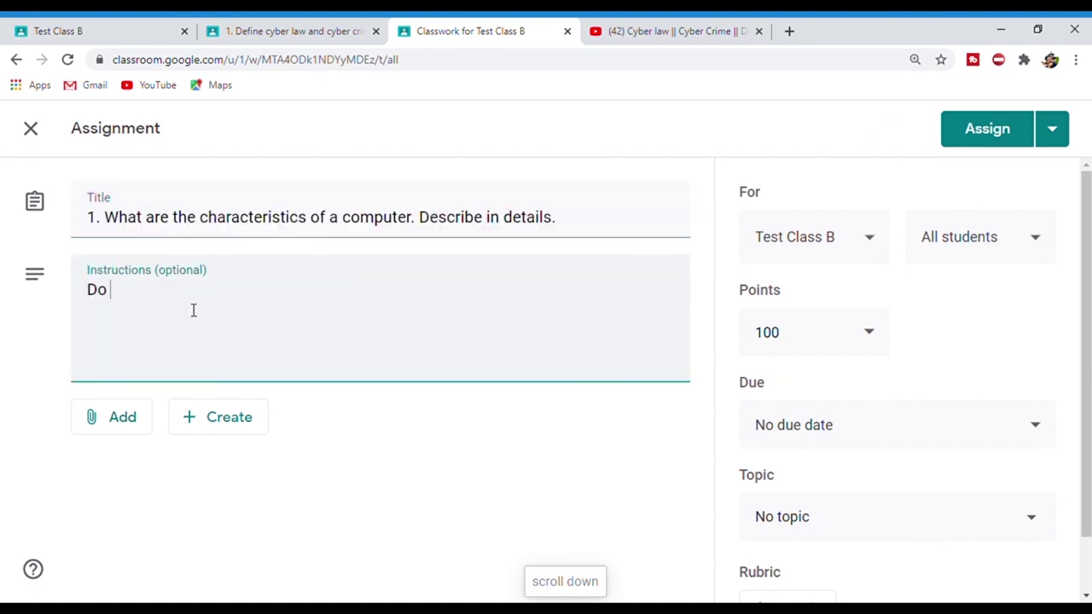
type("not copy from other sources.")
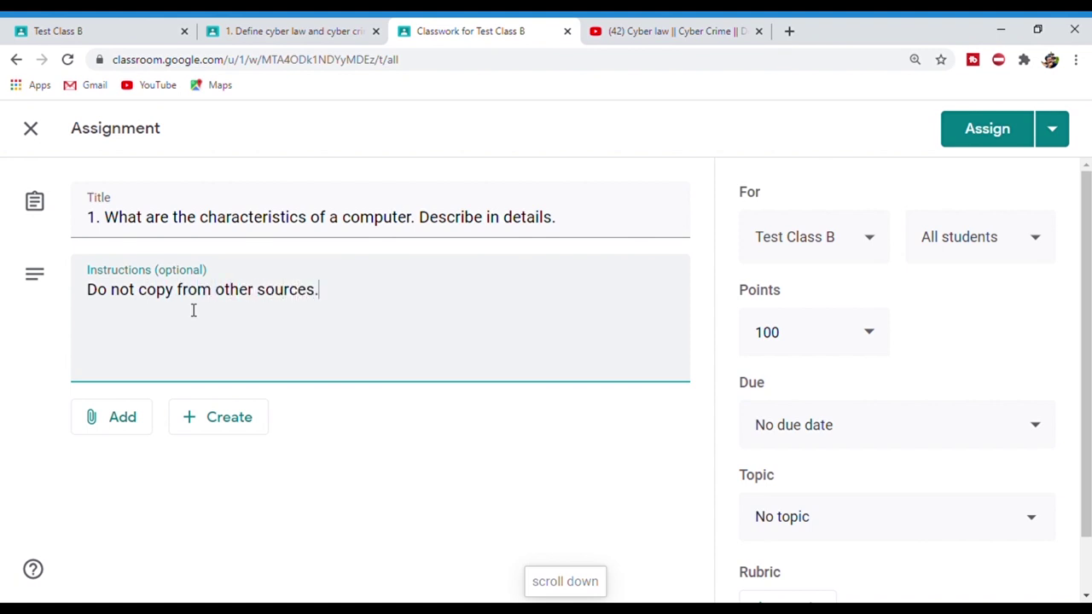
type(" You can take the reference.")
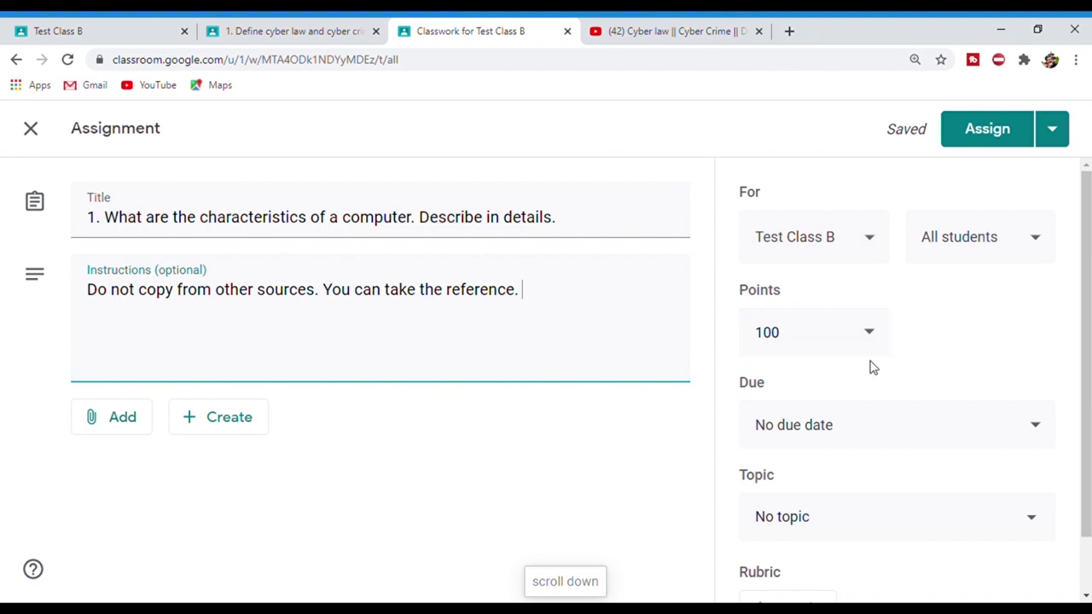
left_click_drag(1087, 342, 1086, 392)
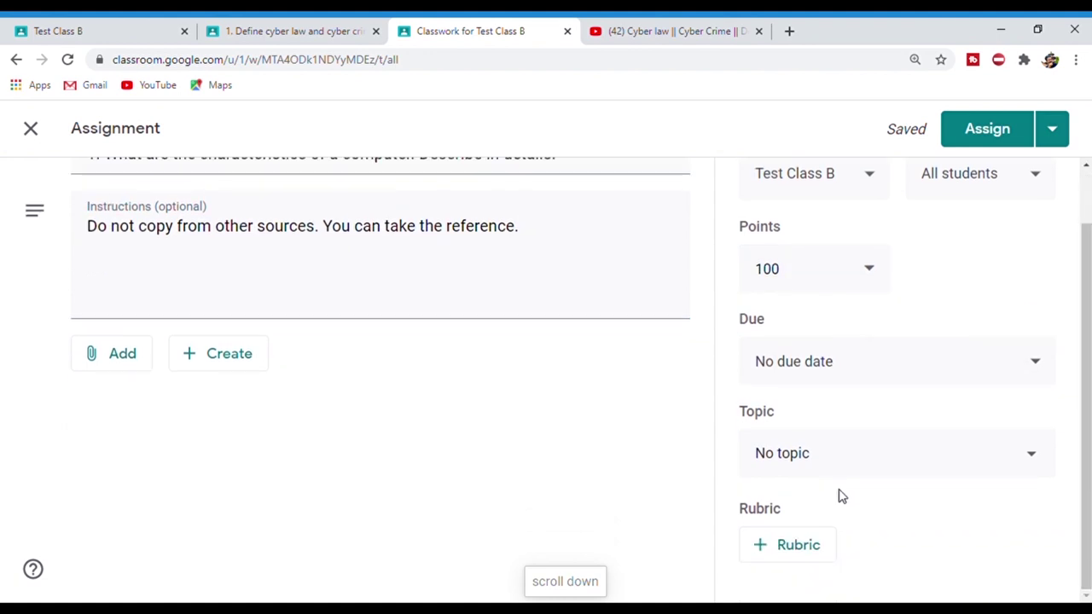
- Create and assign the new topic 'Random' to the assignment
left_click(827, 461)
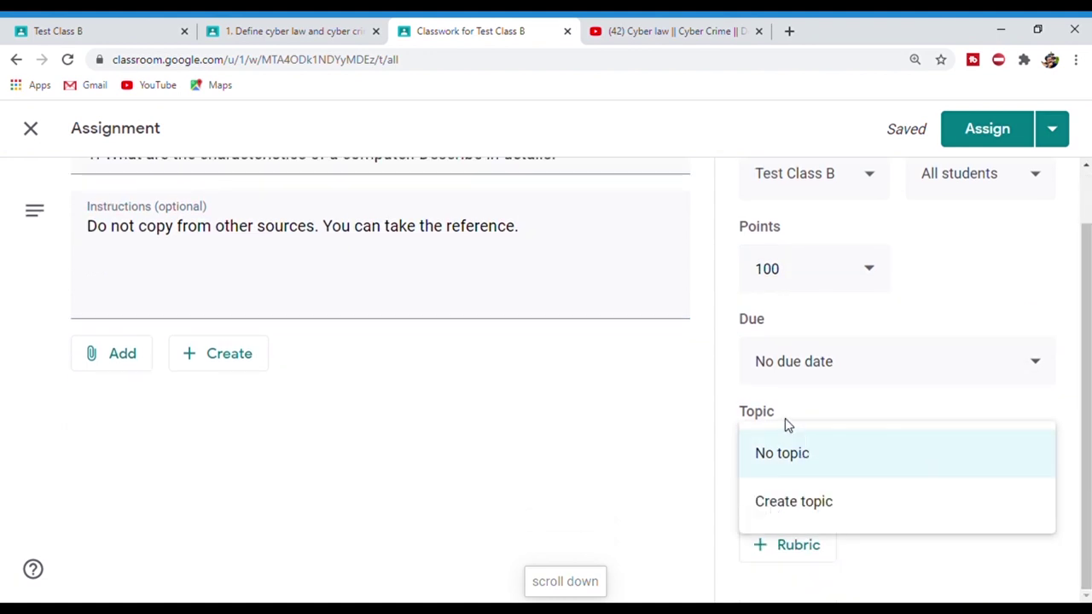
left_click(784, 421)
left_click(792, 461)
left_click(802, 503)
type("Random")
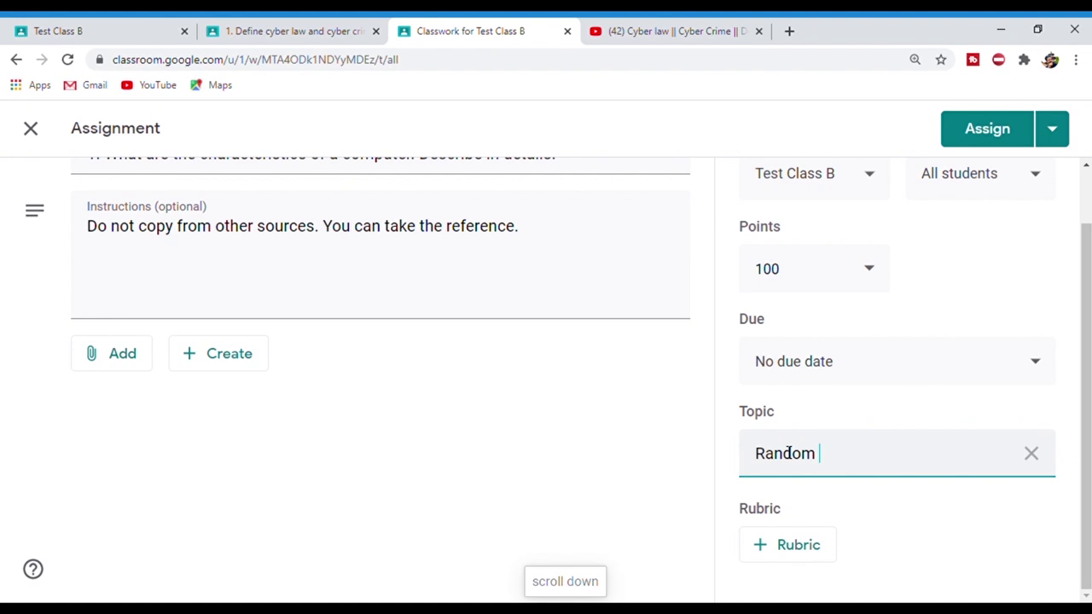
left_click(1085, 401)
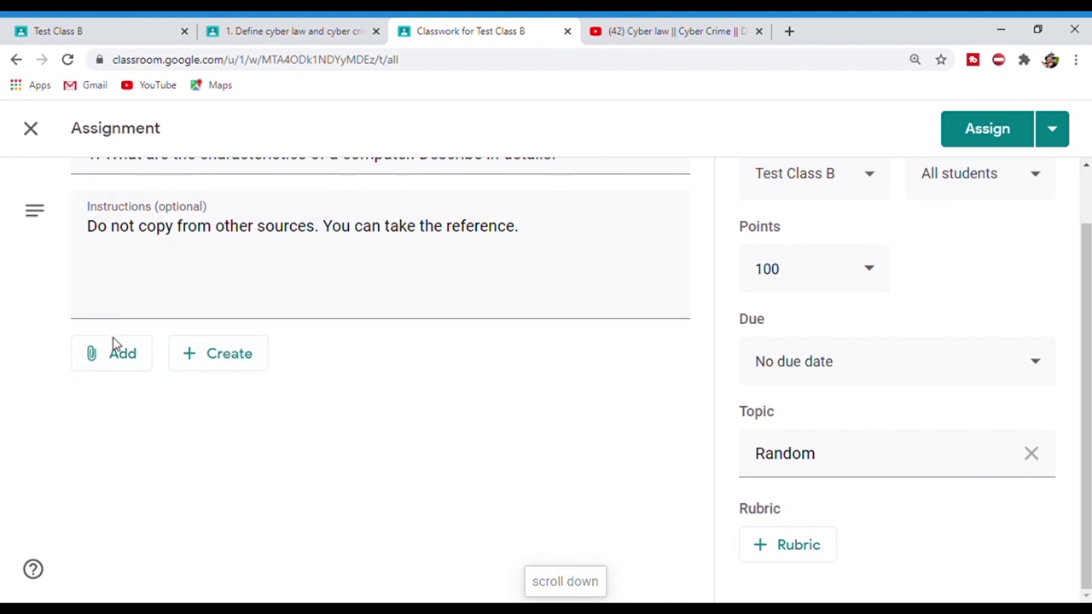
- Attach a new blank Google Doc set to 'Make a copy for each student'
left_click(213, 354)
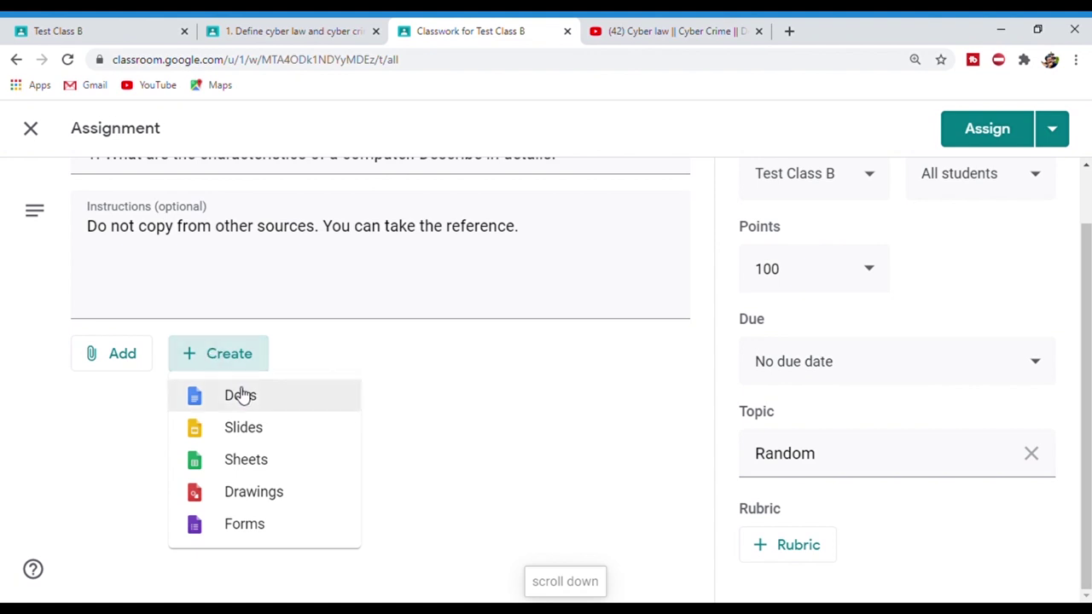
left_click(280, 407)
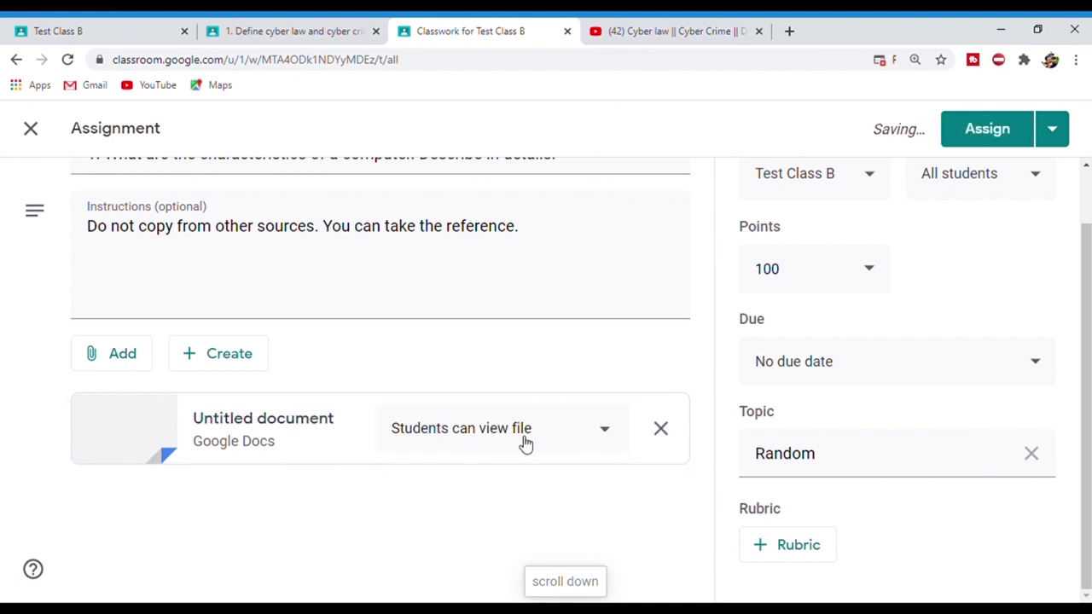
left_click(573, 437)
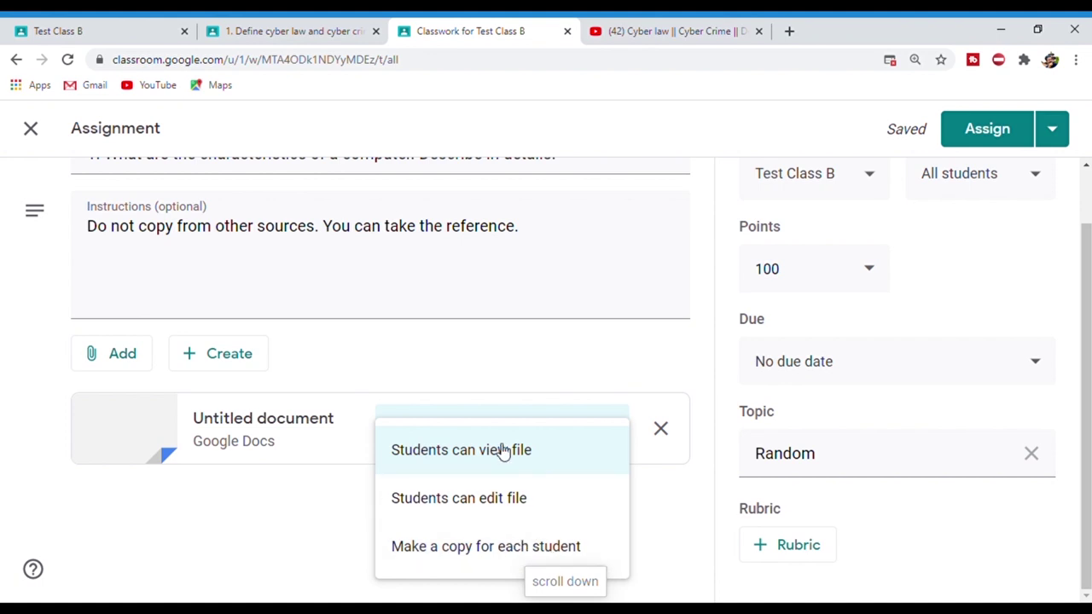
left_click(515, 551)
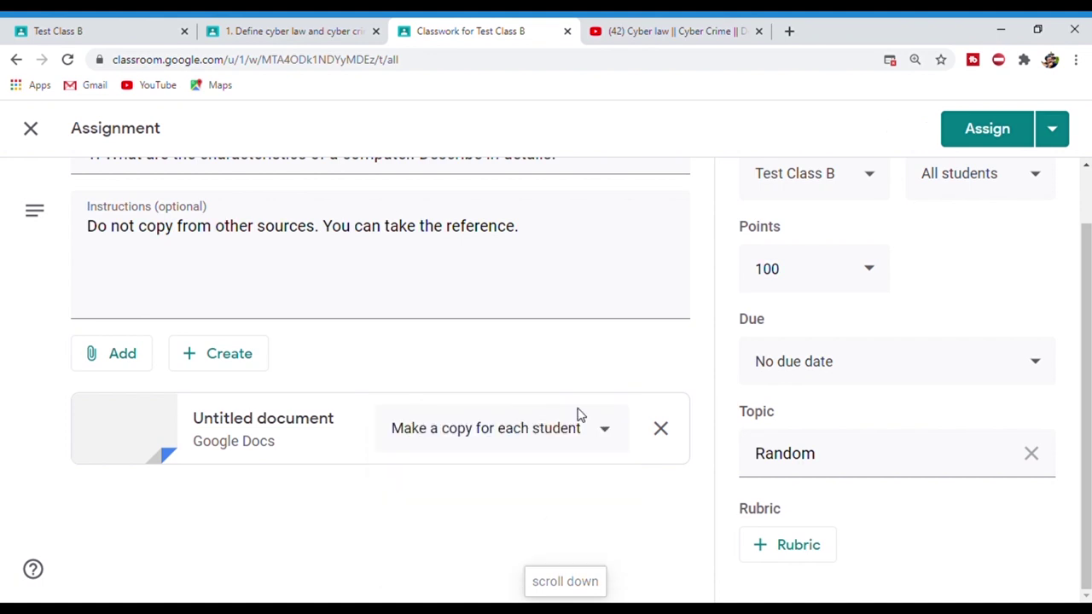
left_click(559, 442)
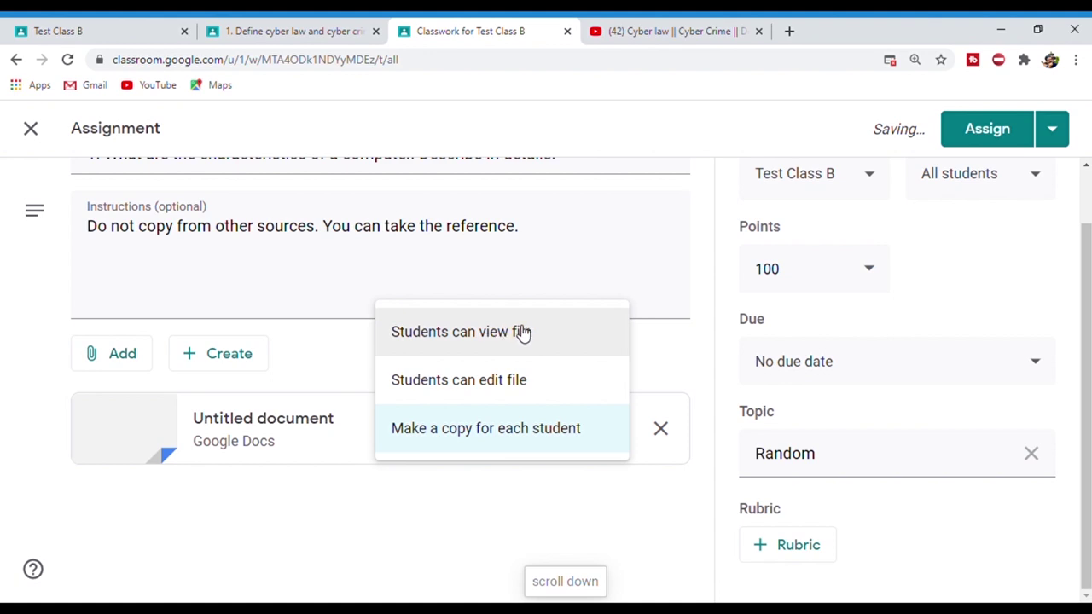
left_click(500, 380)
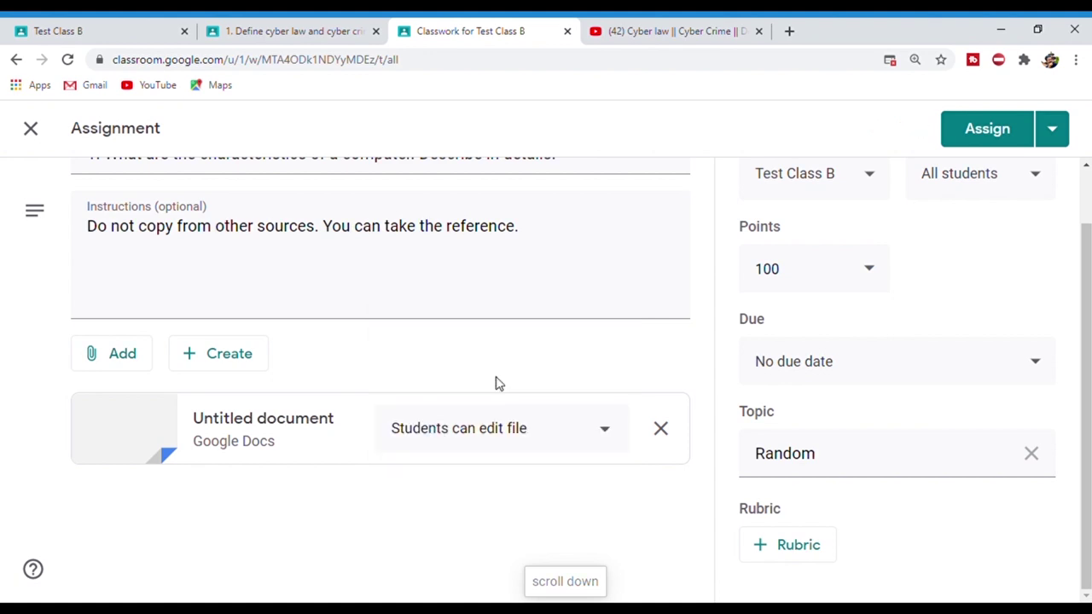
left_click(517, 429)
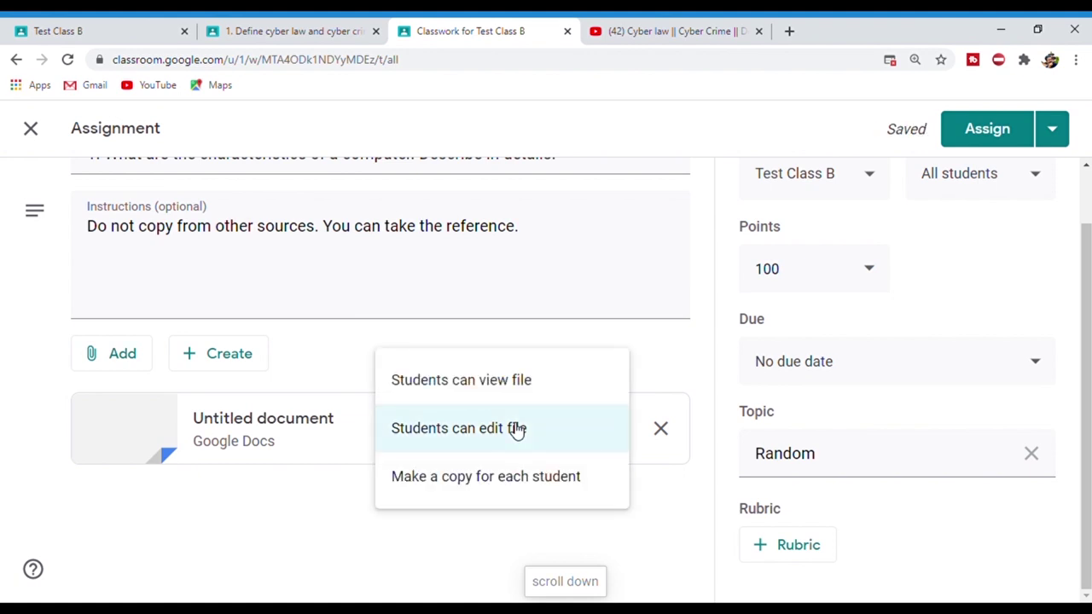
left_click(516, 488)
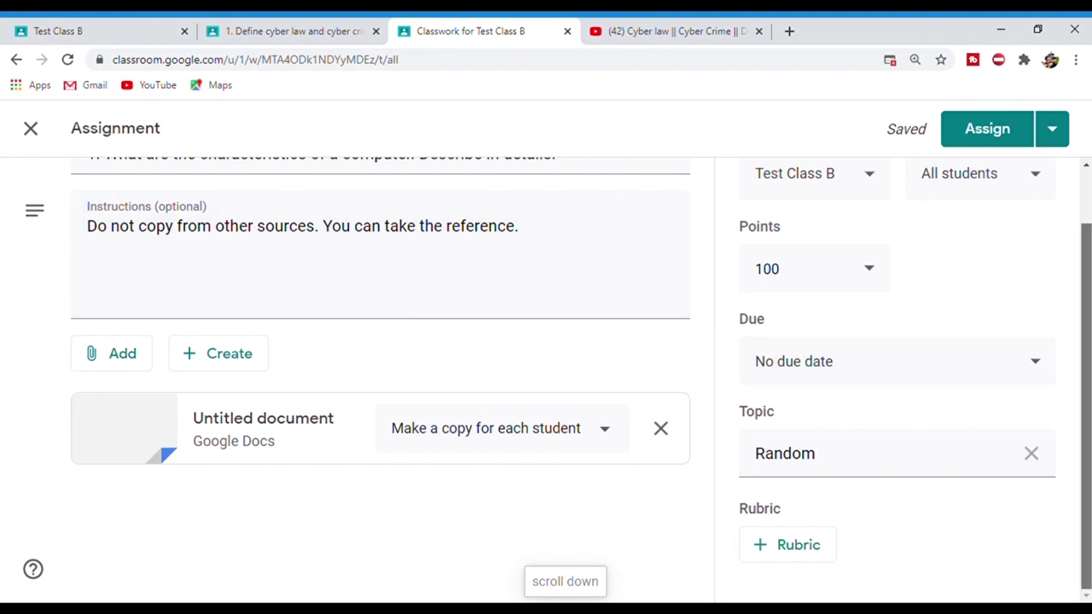
scroll(1087, 341, "up", 1)
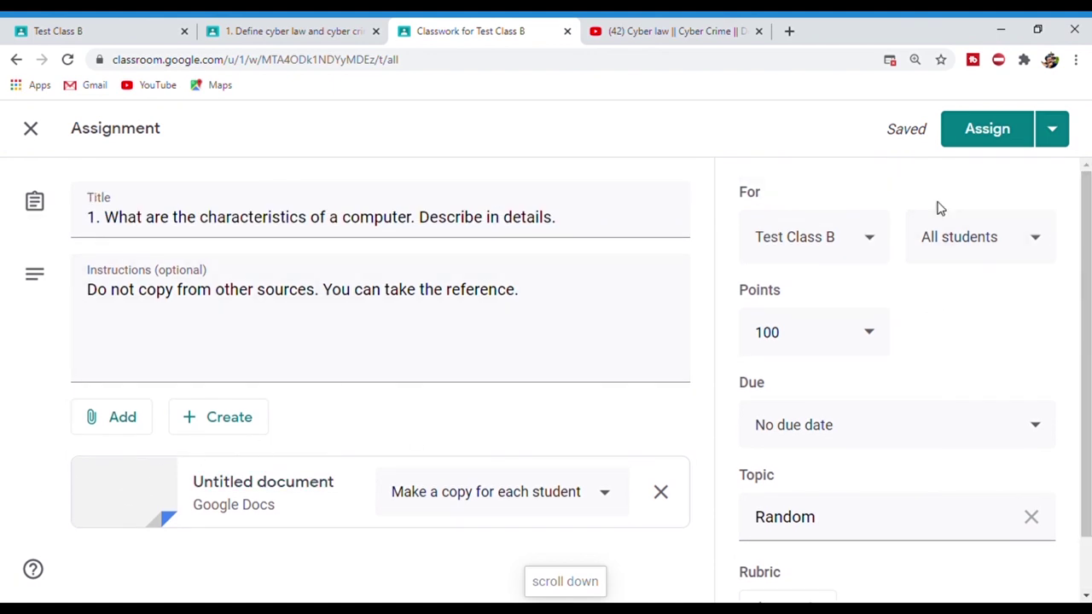
- Publish the computer-characteristics assignment to Test Class B
left_click(958, 143)
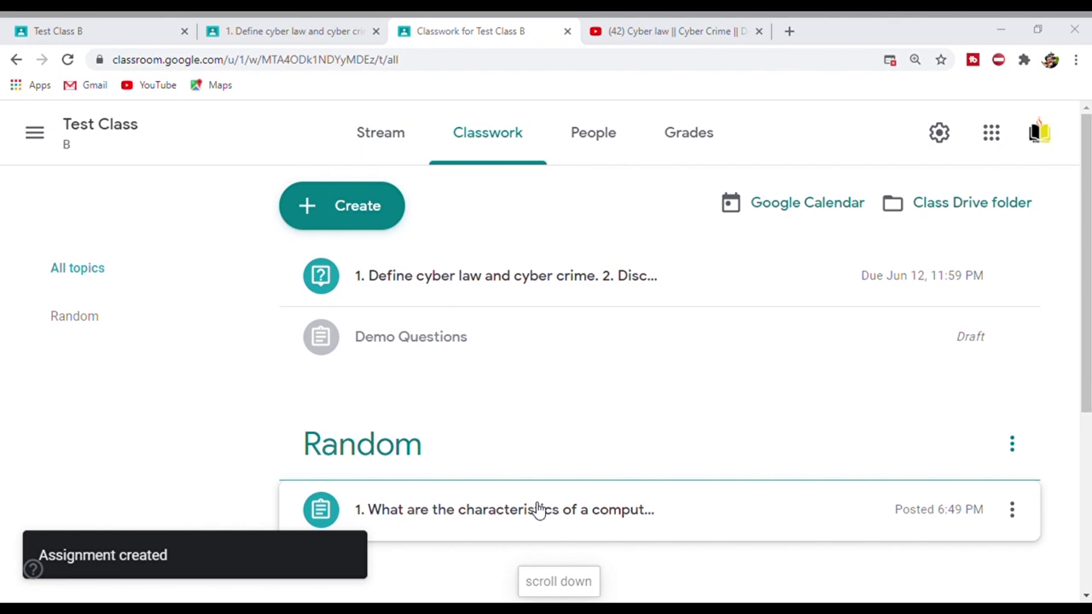
left_click_drag(1087, 313, 1087, 471)
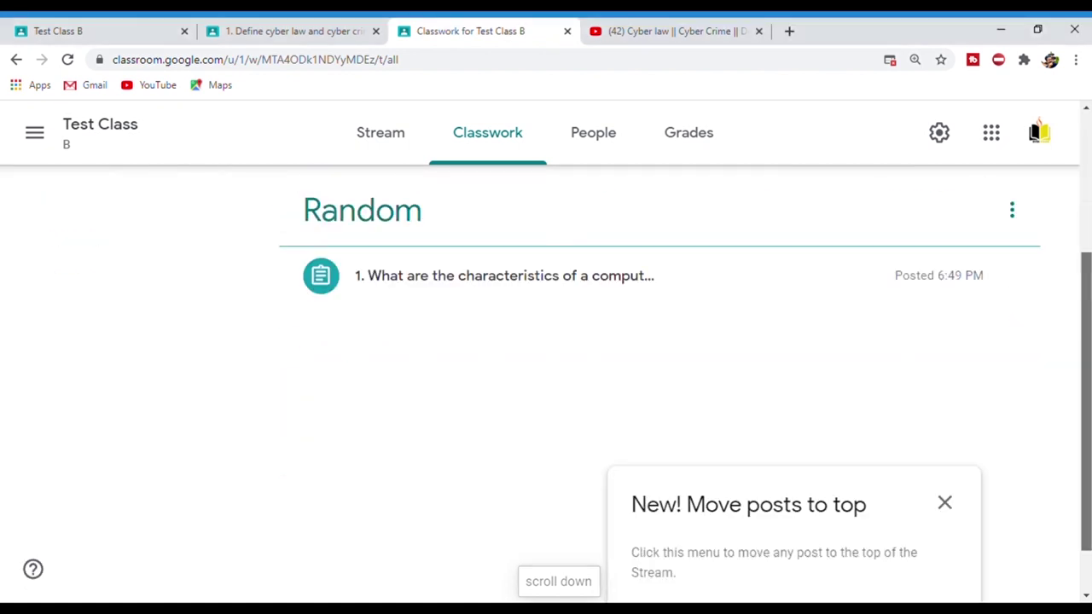
scroll(657, 384, "up", 3)
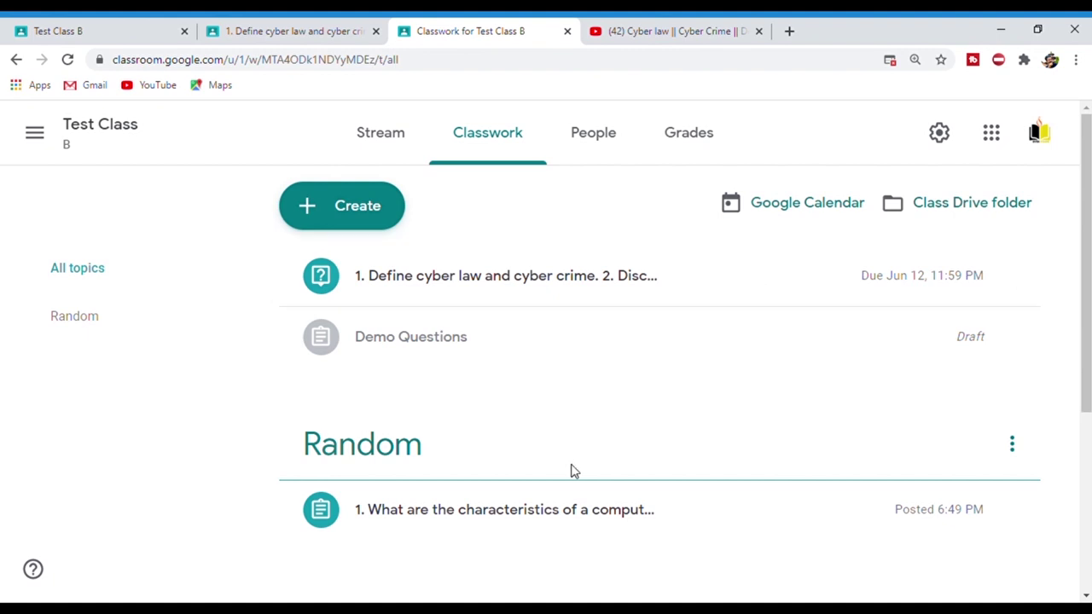
key("ctrl+plus")
key("ctrl+plus")
key("ctrl+plus")
key("ctrl+plus")
- Open the student's class list in another tab and close the teacher's Classwork tab
left_click(848, 344, "ctrl")
key("ctrl+minus")
key("ctrl+minus")
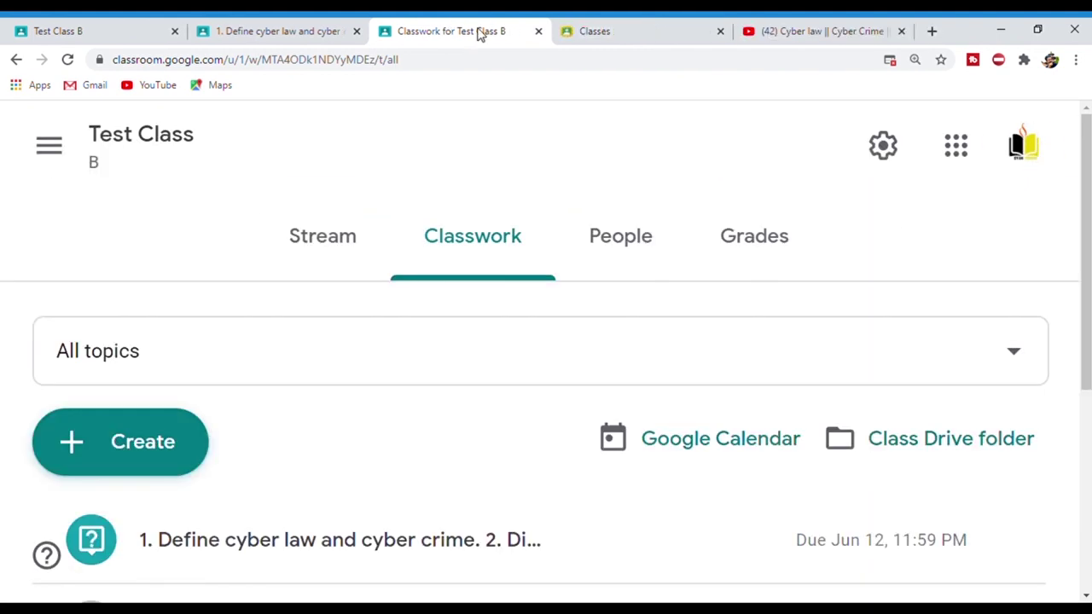
left_click(538, 33)
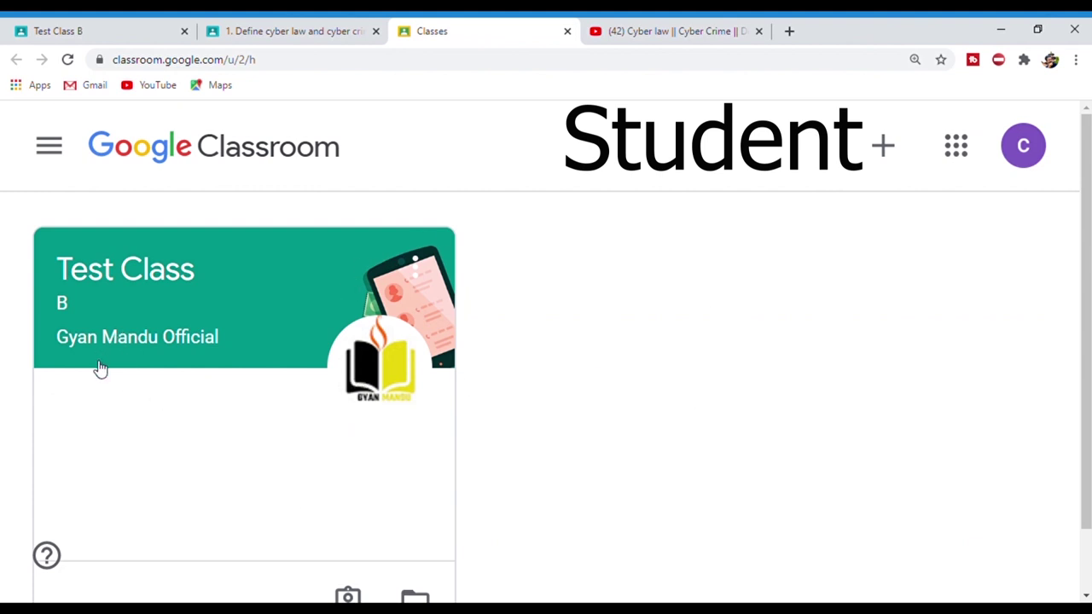
- As the student, open the computer-characteristics assignment's details from Test Class B's Classwork
left_click(132, 278)
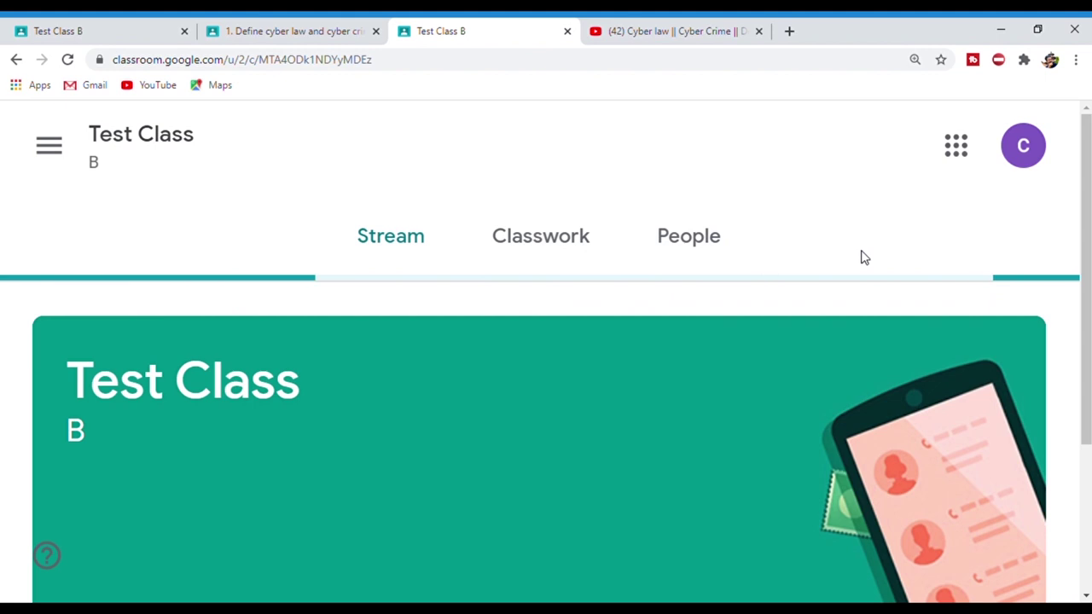
left_click(546, 255)
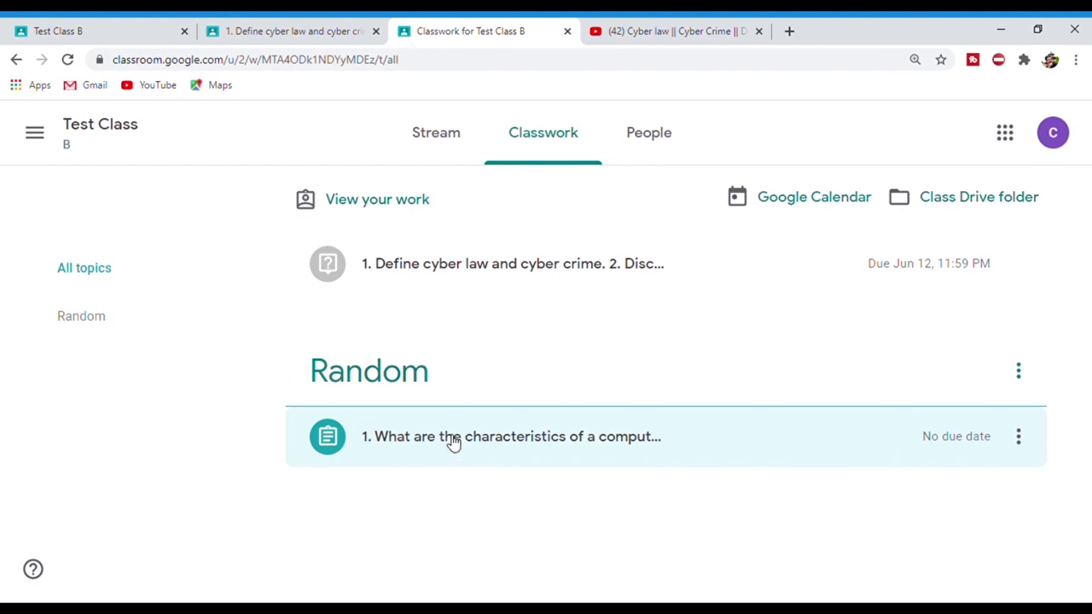
left_click(575, 438)
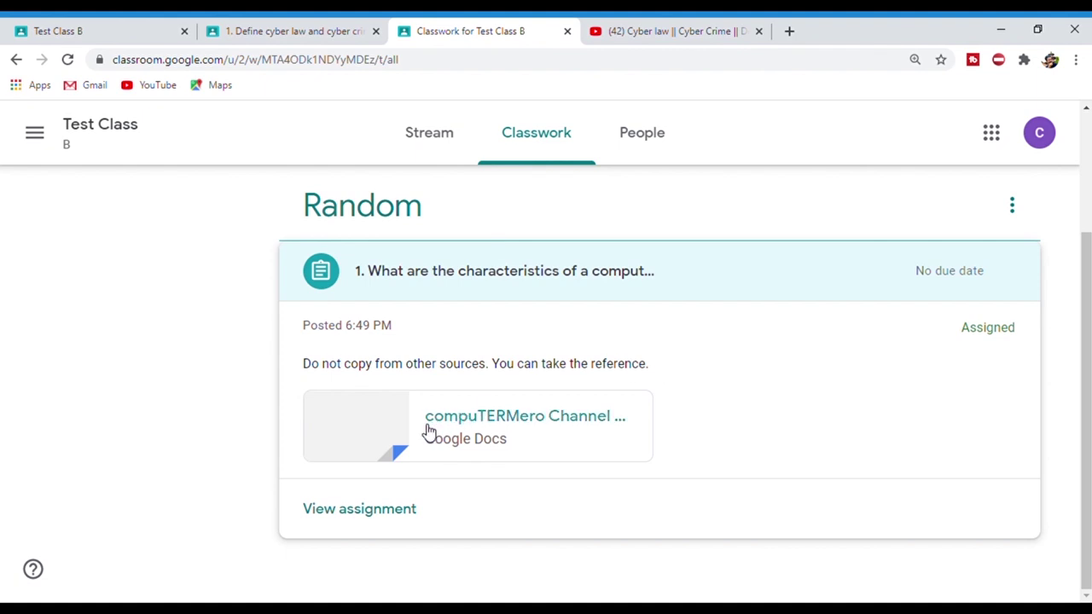
left_click(393, 511)
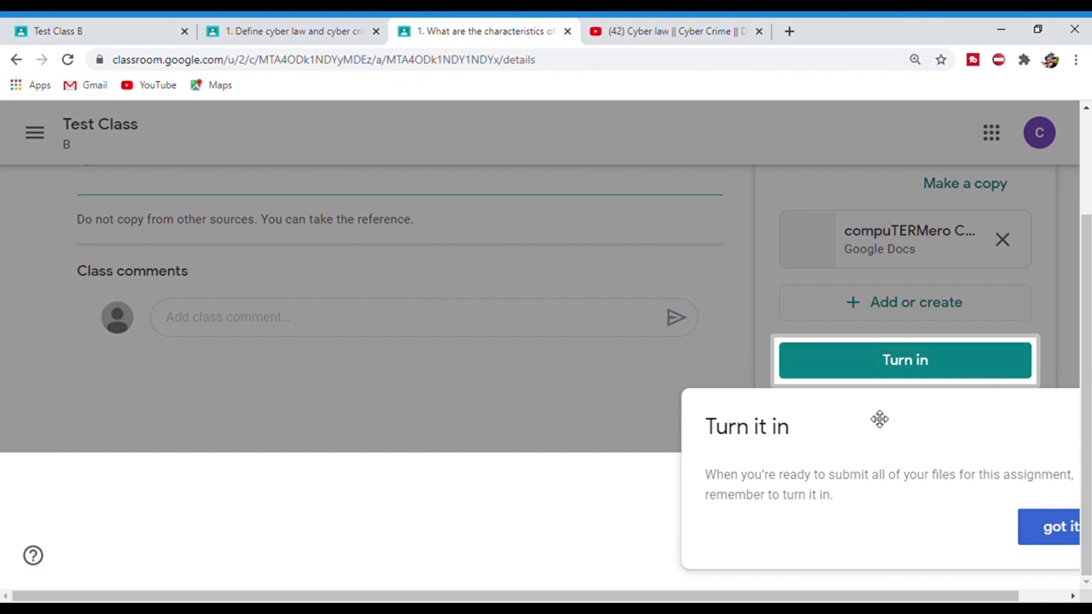
- Make the student's own copy of the template doc and open it in a new tab
left_click(1062, 538)
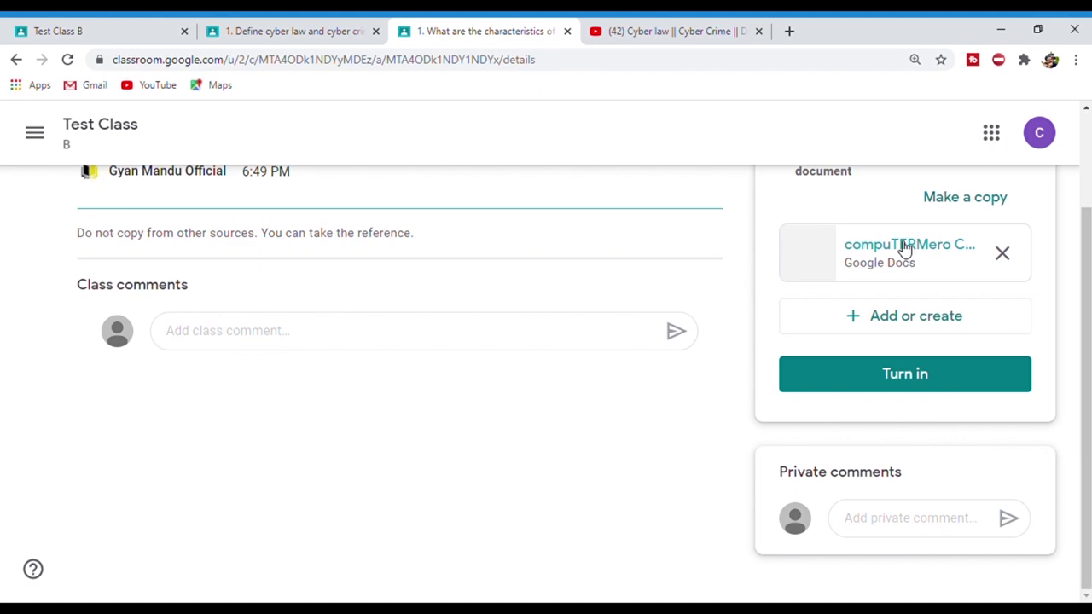
scroll(1086, 254, "up", 1)
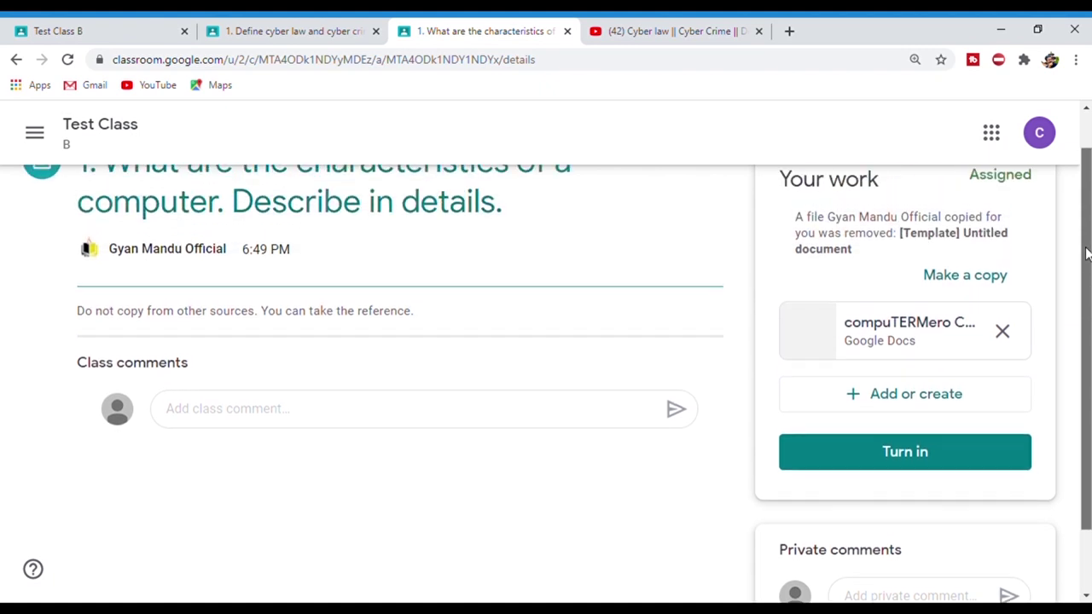
scroll(1075, 252, "up", 1)
left_click(971, 305)
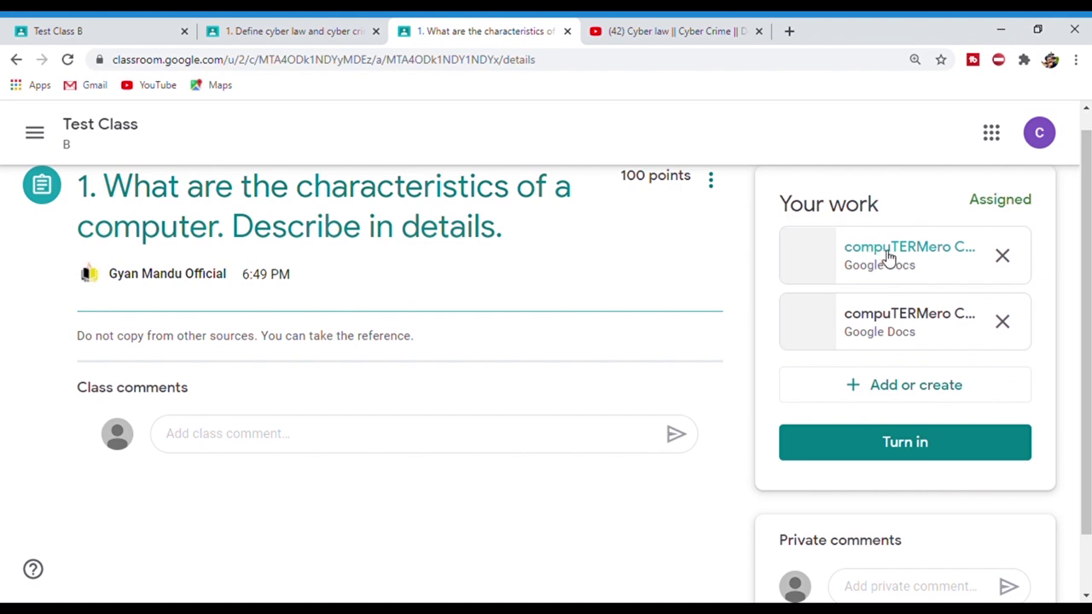
left_click(886, 256)
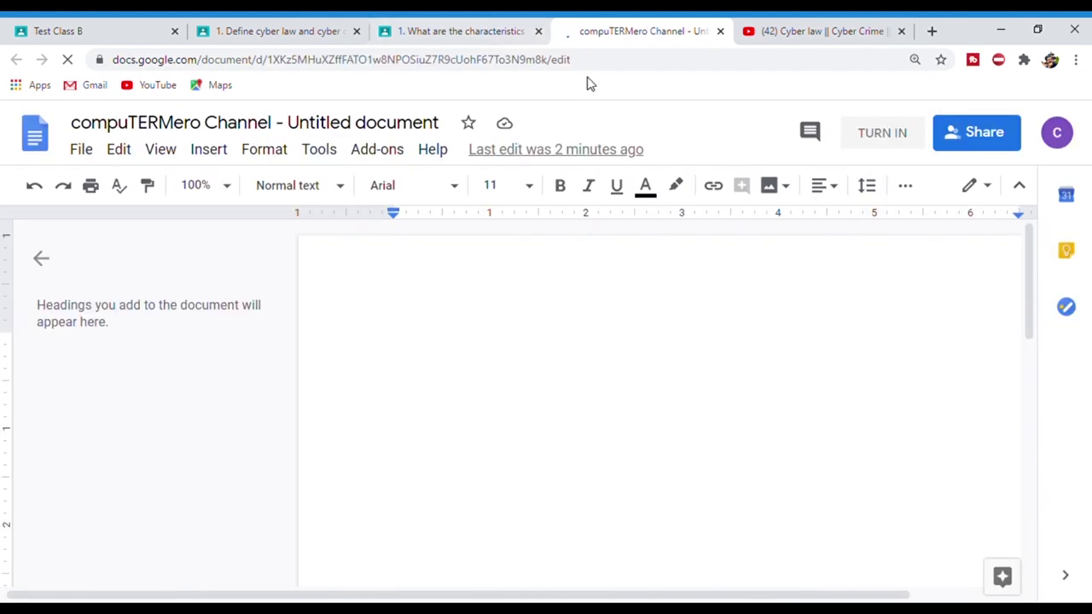
- Type 'Ans:' and the numbered list Diligence, Versatile, Automatic, Multitasking into the doc
type("Ans:")
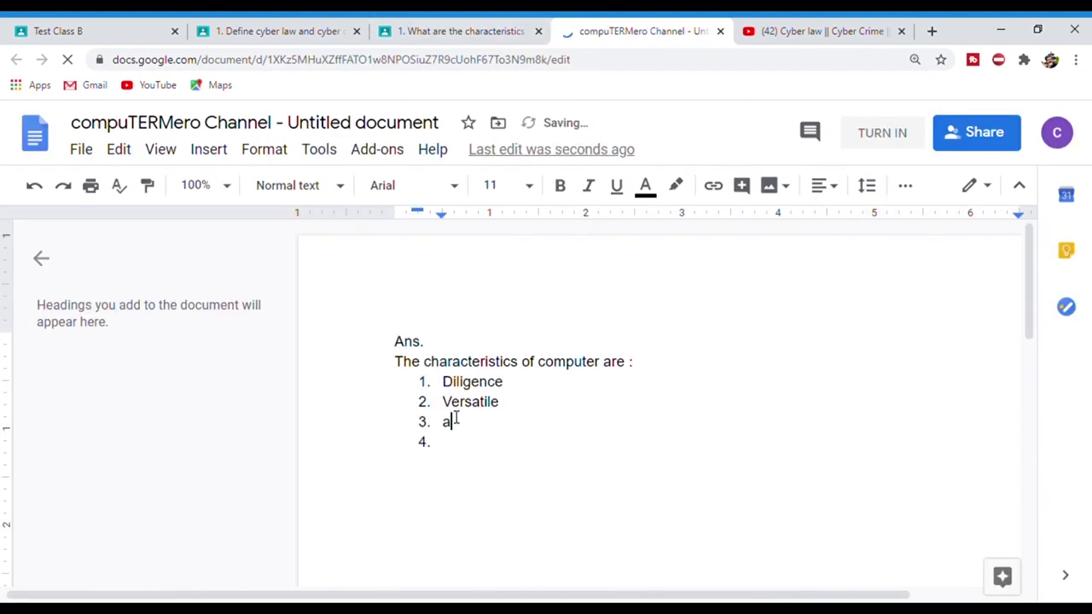
type("tomatic ")
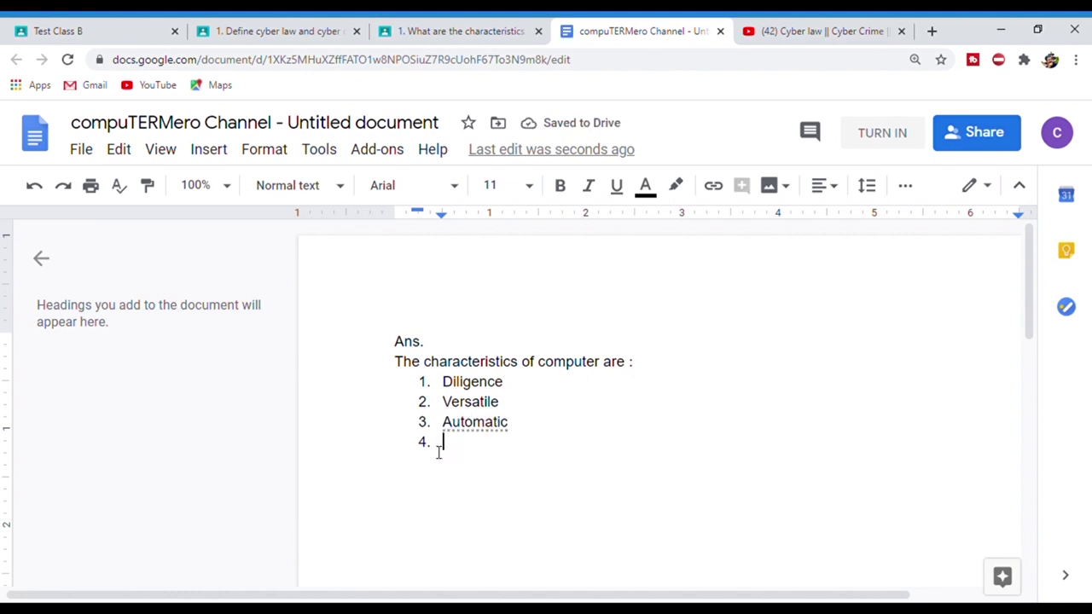
type("Multitasking")
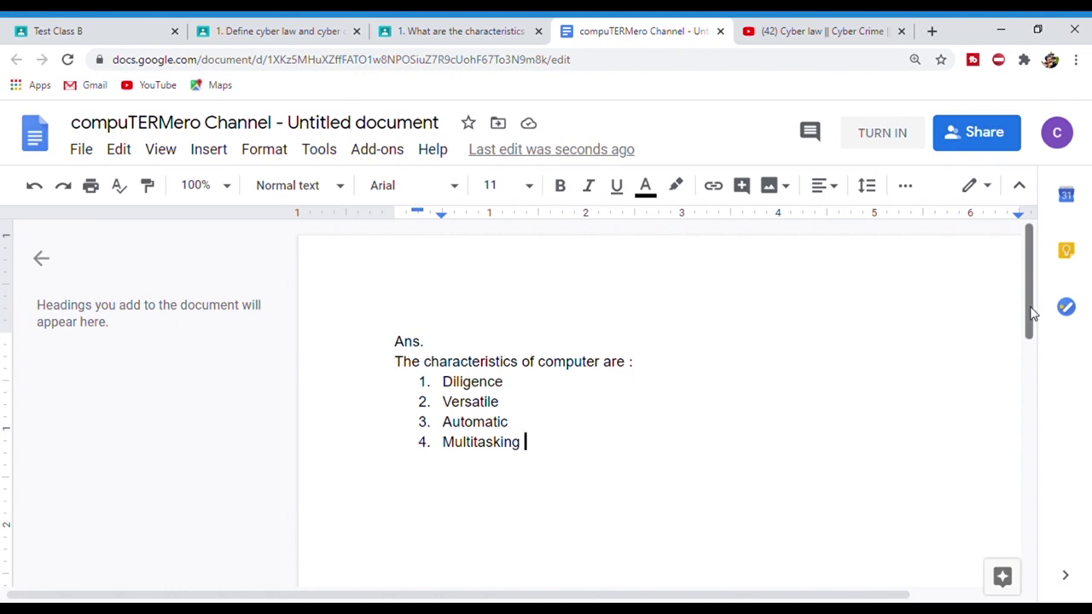
left_click_drag(1032, 309, 1033, 397)
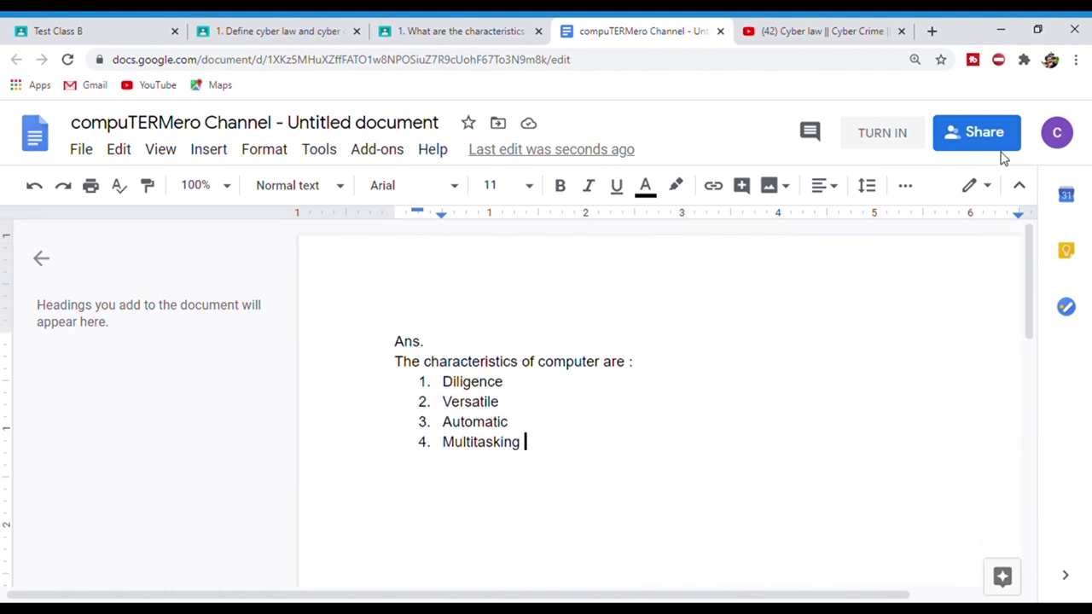
left_click(971, 143)
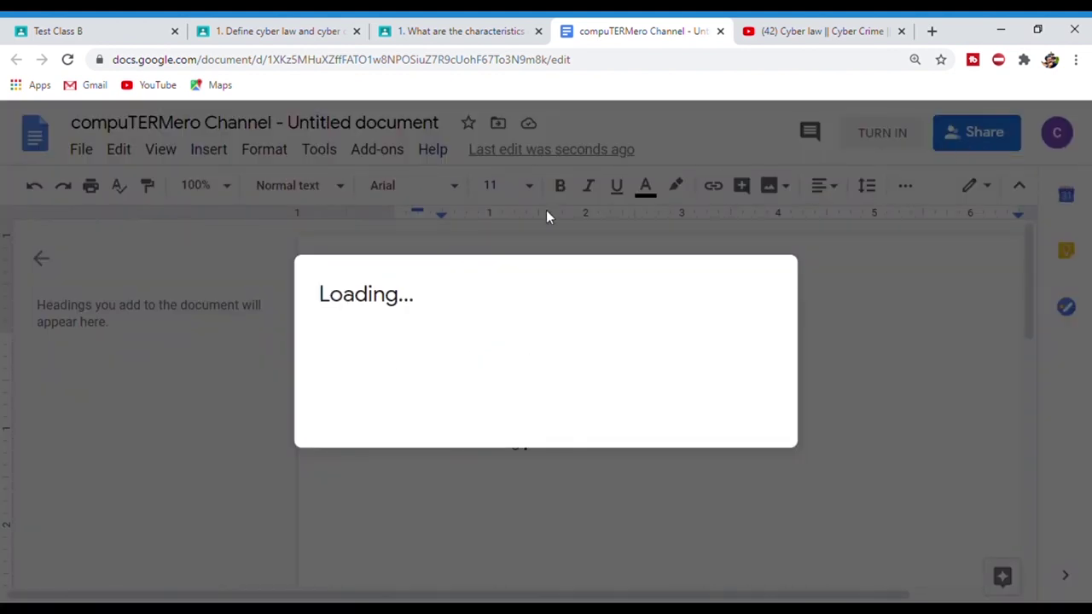
key("ctrl+shift+Tab")
- From the assignment's Add or create menu, choose File to attach work
left_click(654, 247)
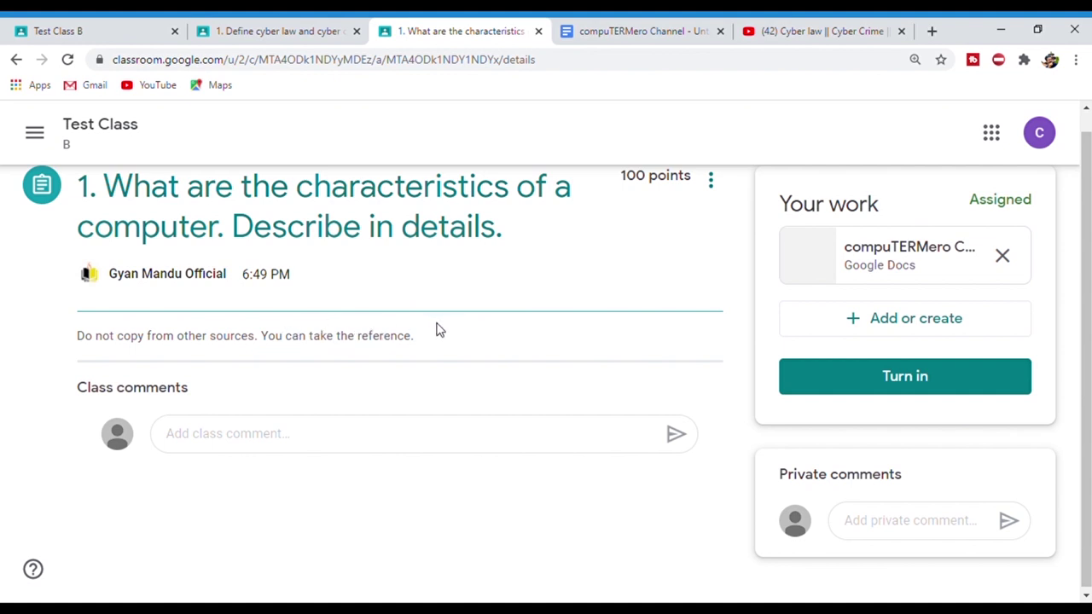
left_click(988, 328)
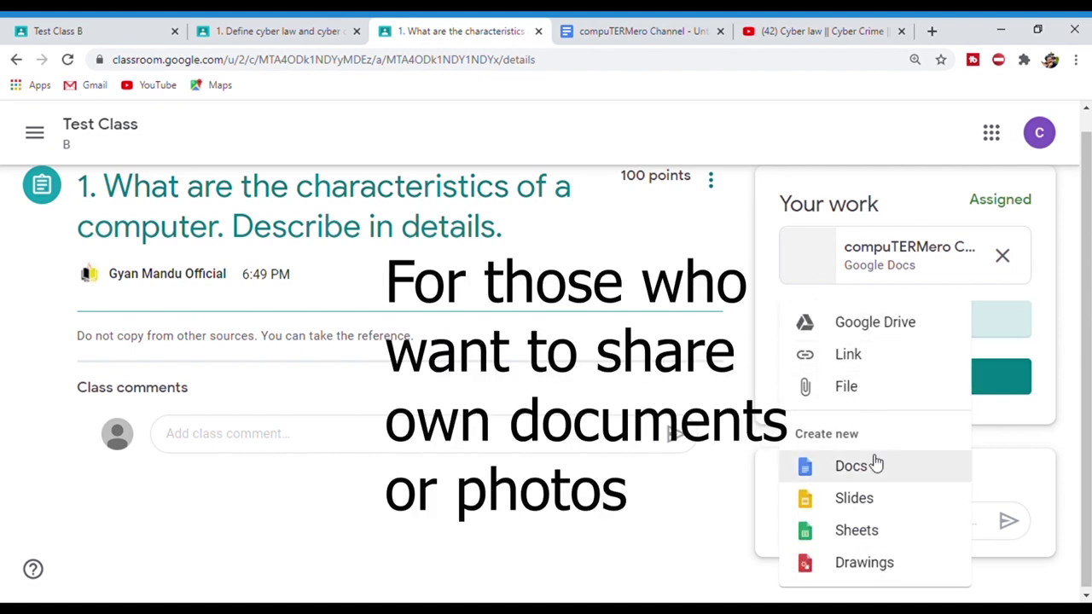
left_click(866, 395)
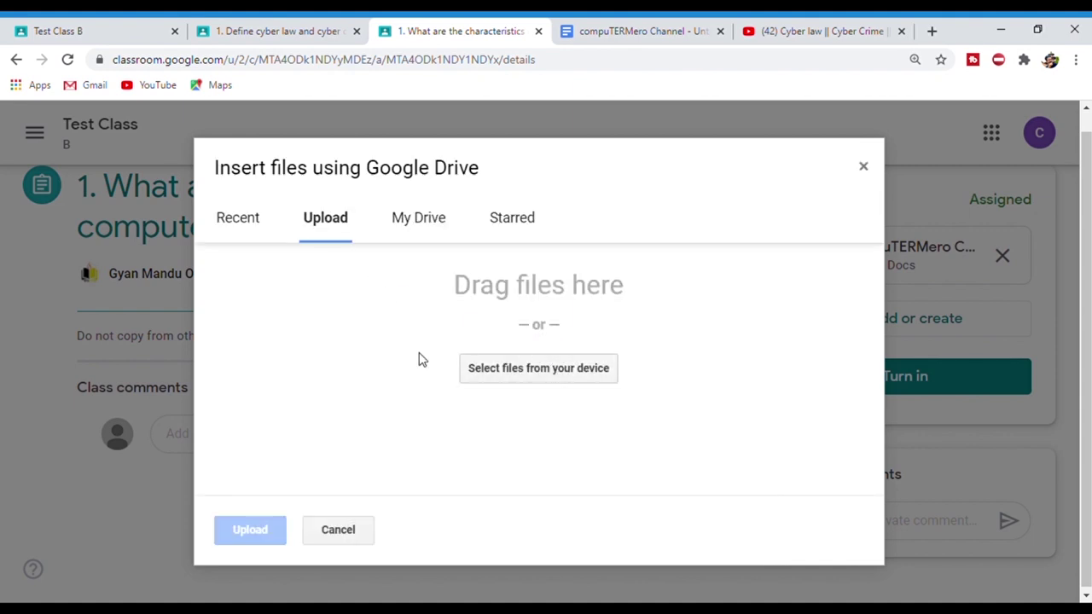
- Upload Summary.pdf from the computer so it sits beside the Doc answer
left_click(584, 376)
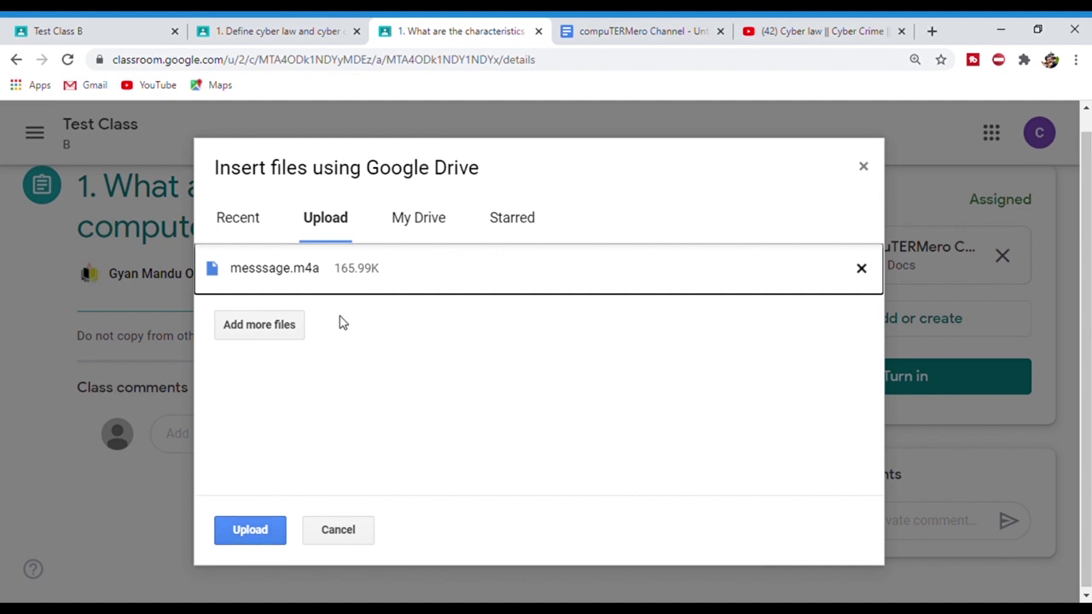
left_click(288, 326)
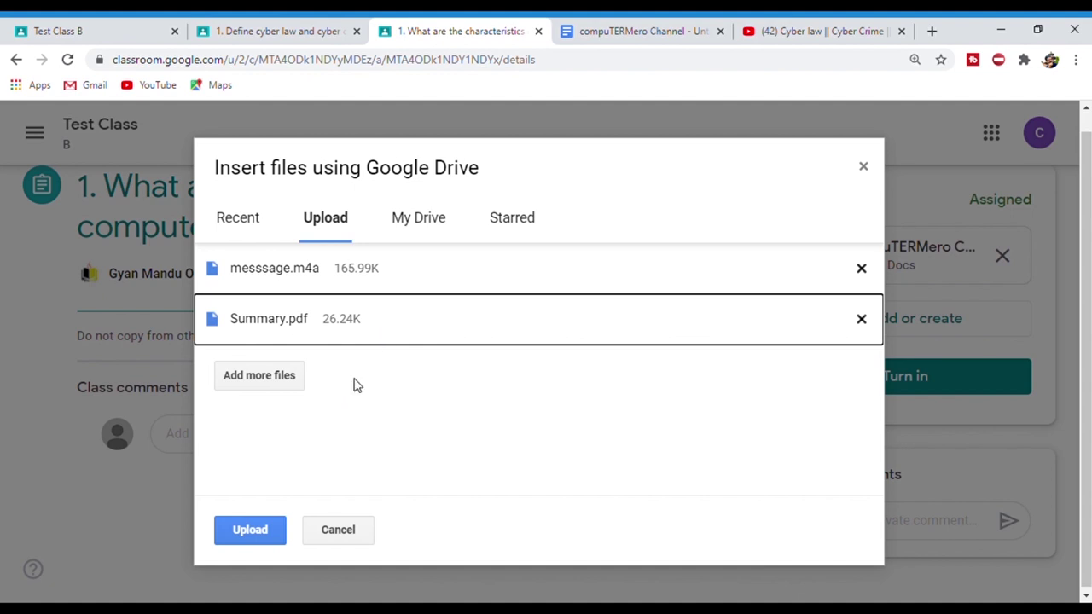
left_click(250, 529)
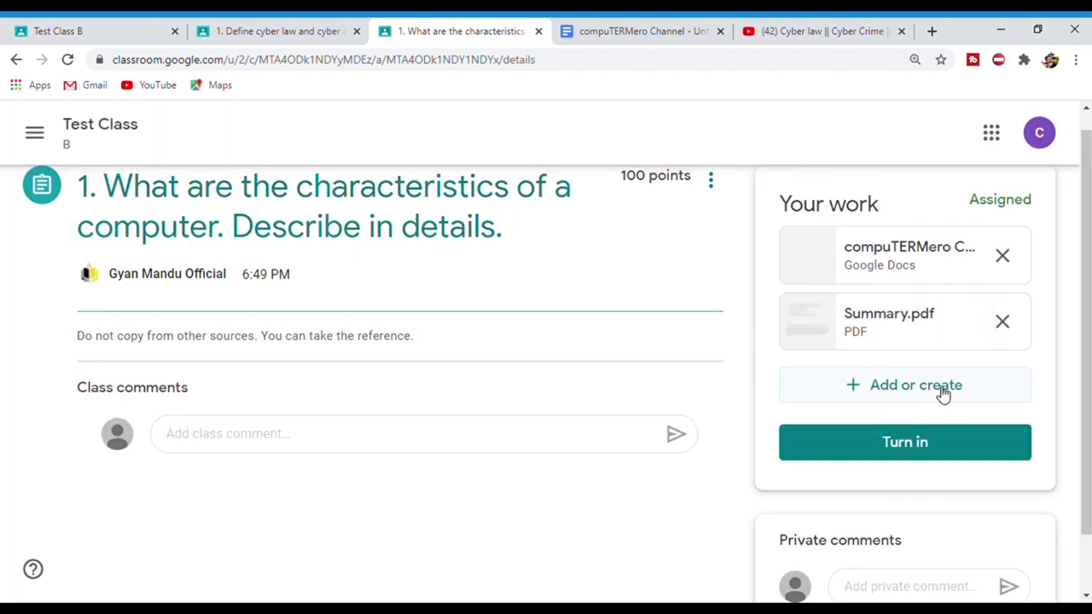
- Turn in the assignment with both the Doc and Summary.pdf attached
left_click(942, 439)
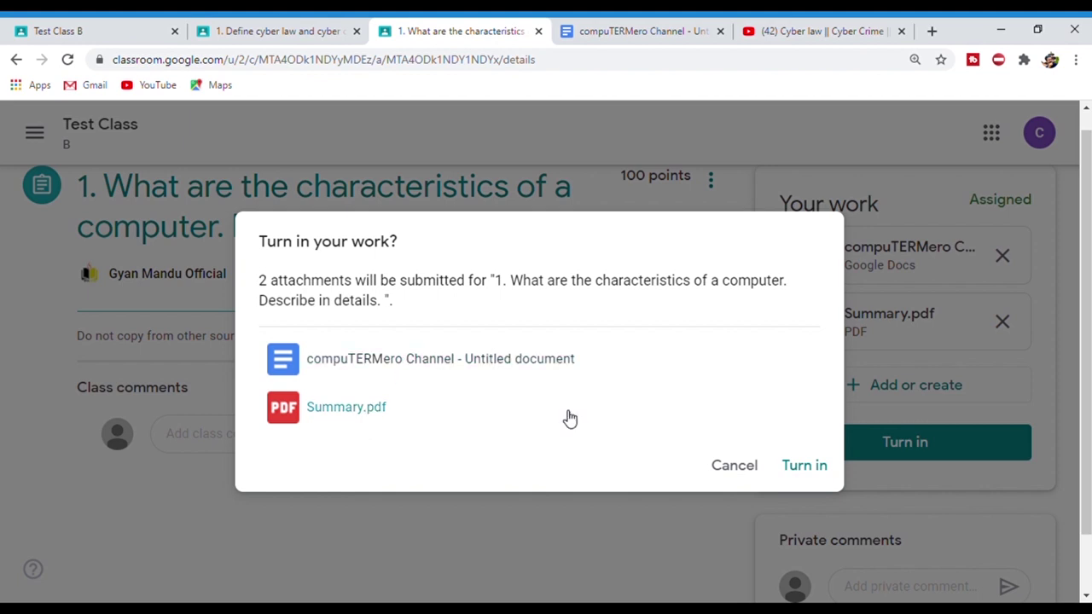
left_click(807, 465)
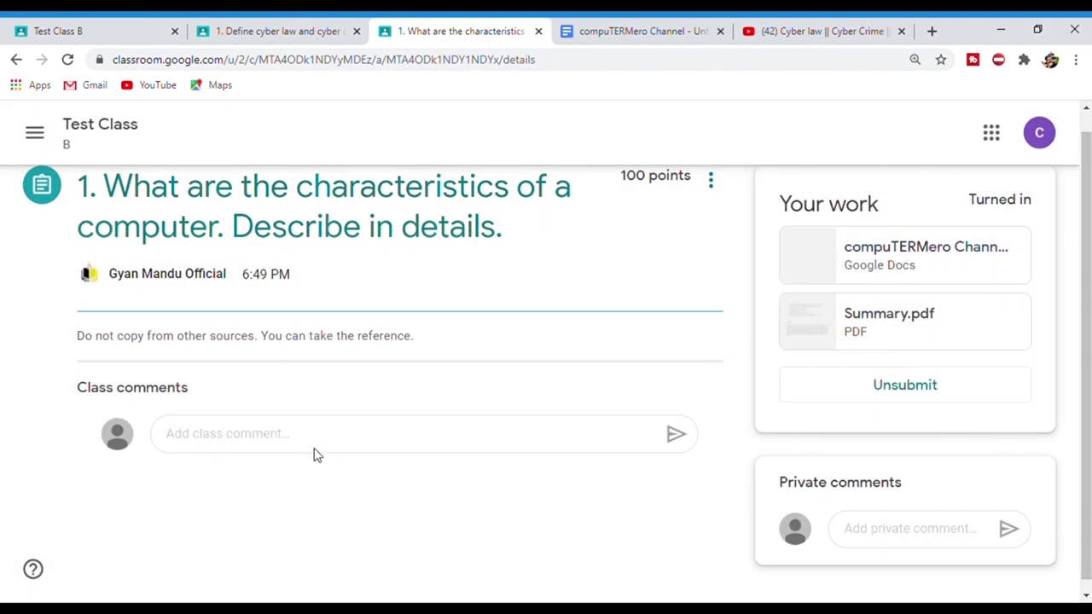
key("ctrl+plus")
key("ctrl+minus")
key("ctrl+minus")
key("ctrl+minus")
key("ctrl+minus")
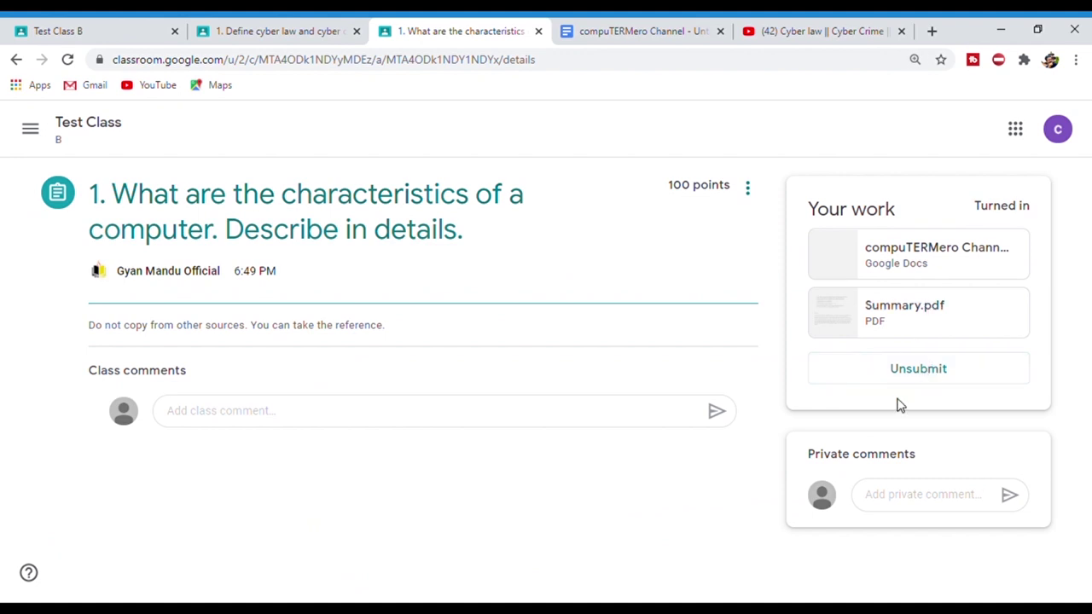
key("ctrl+plus")
key("ctrl+plus")
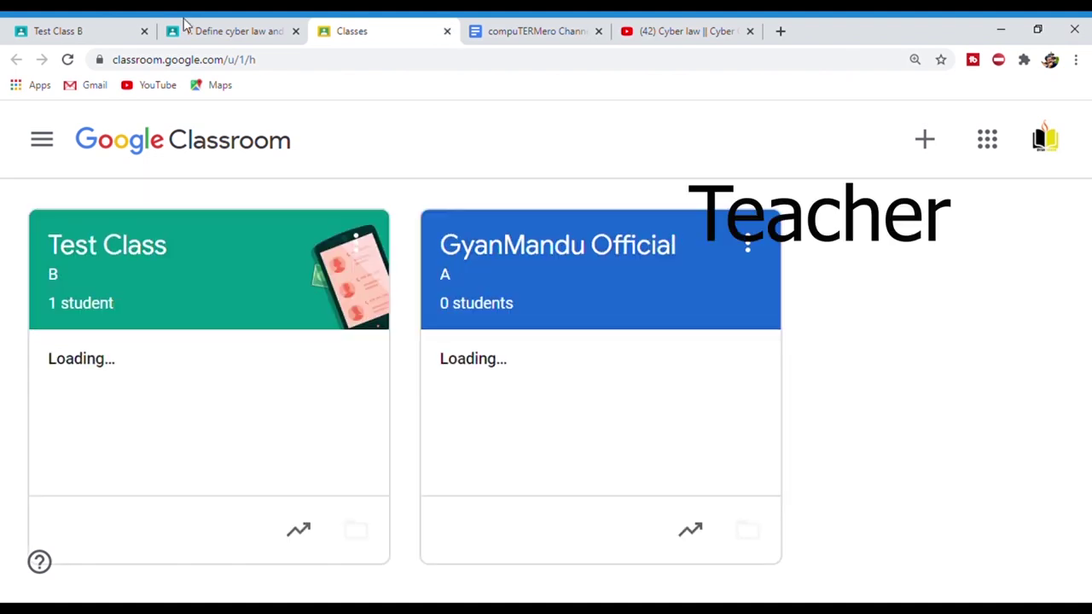
- As teacher, open Test Class B's characteristics assignment and the student's two attachments for grading
left_click(108, 248)
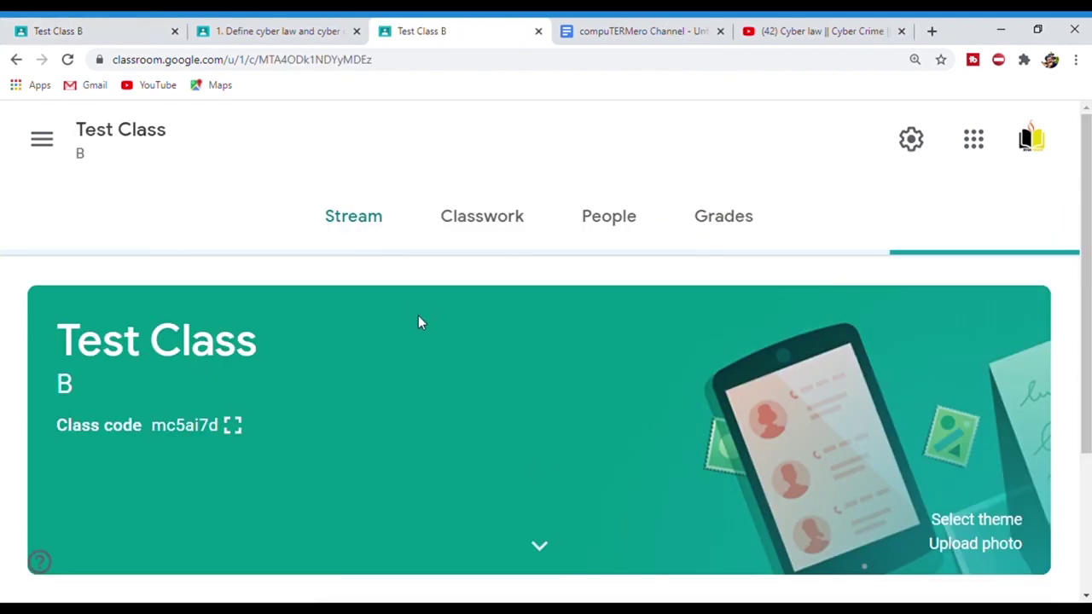
key("ctrl+minus")
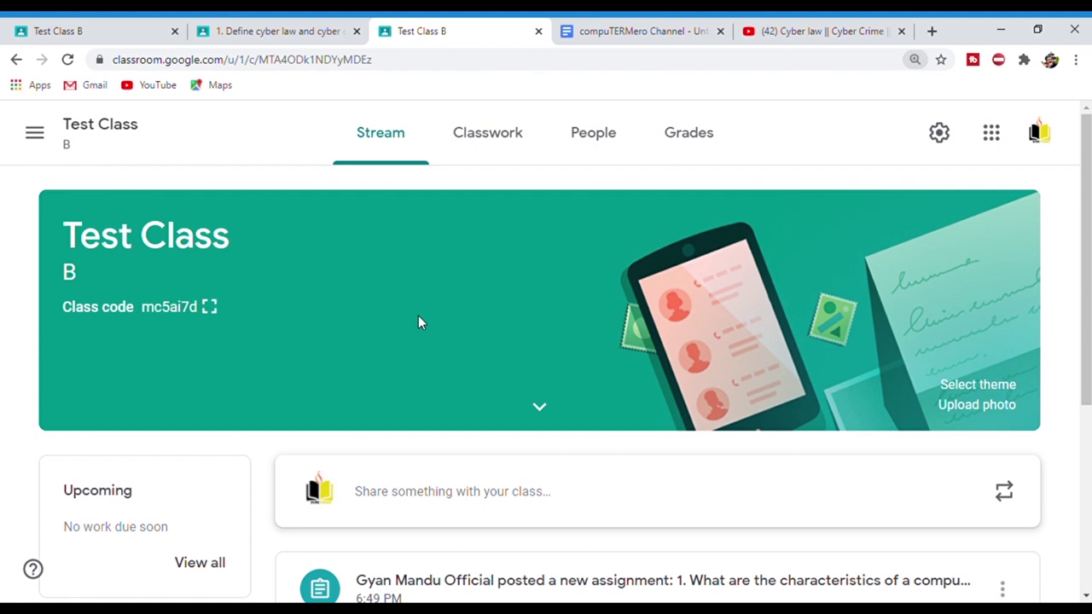
scroll(418, 323, "down", 3)
scroll(616, 521, "down", 2)
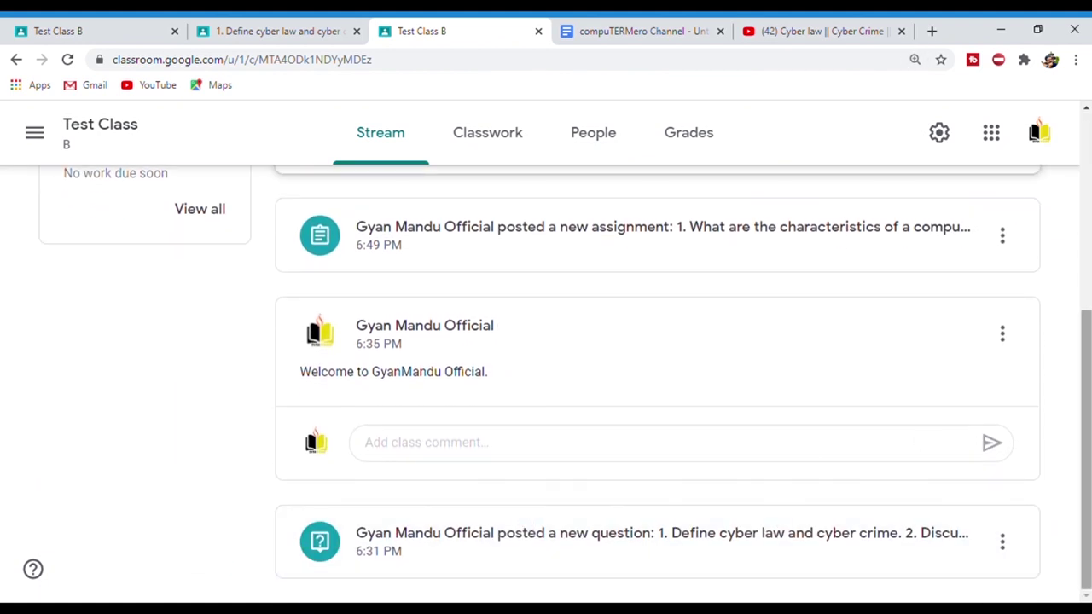
left_click_drag(1089, 410, 1089, 348)
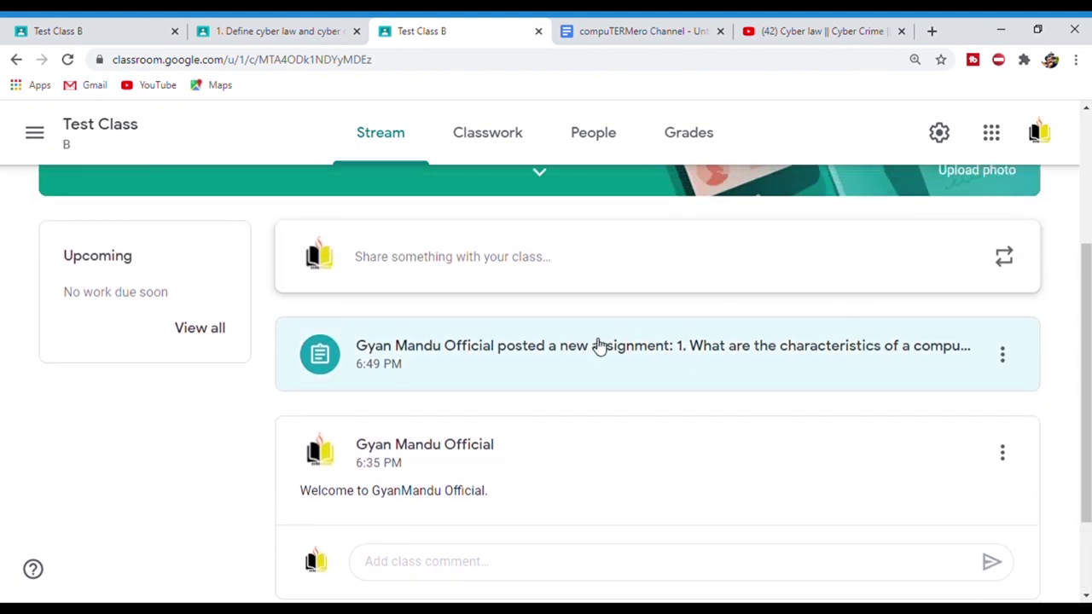
left_click(483, 354)
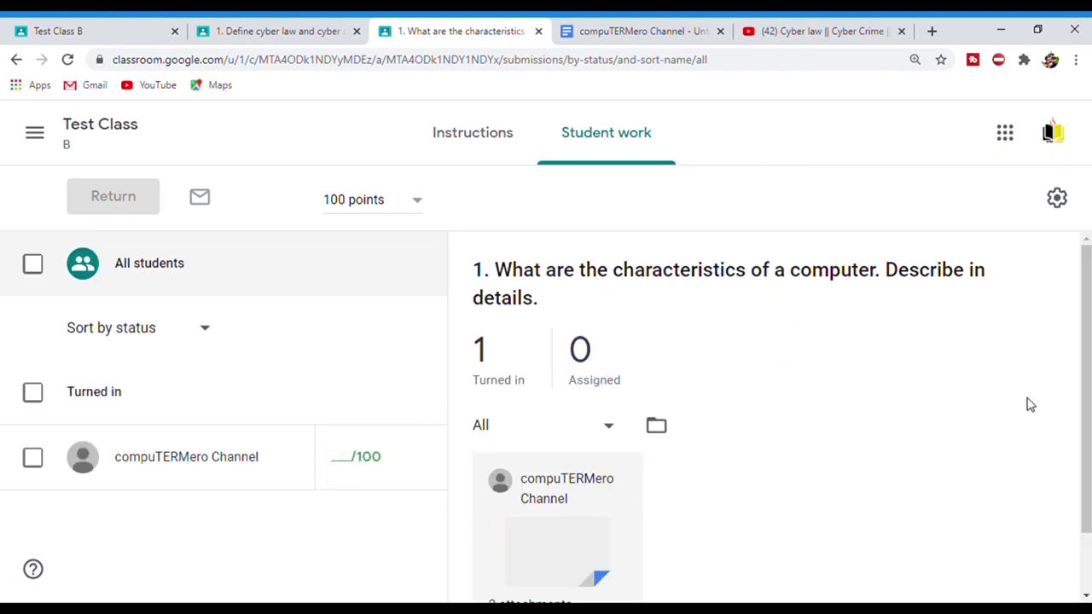
scroll(1077, 402, "down", 2)
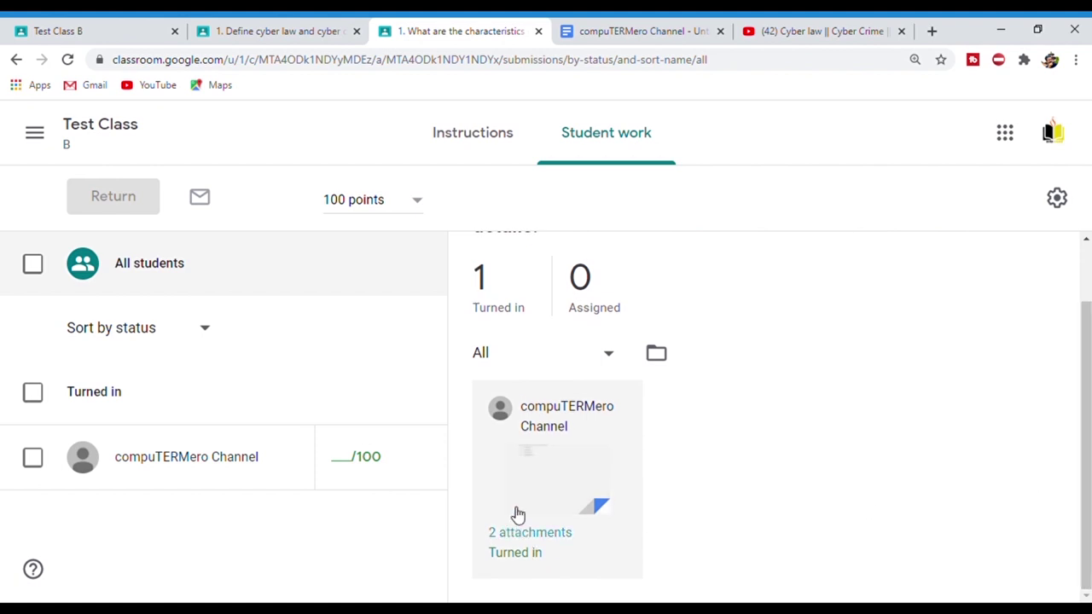
left_click(538, 533)
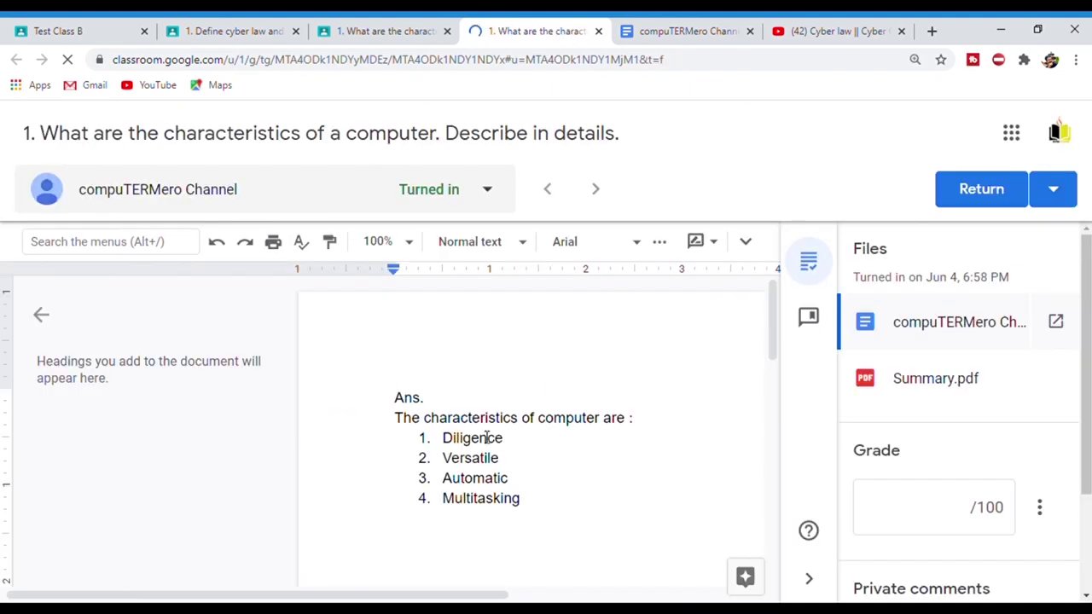
- Review the student's answer list and the submitted Summary.pdf
left_click(468, 423)
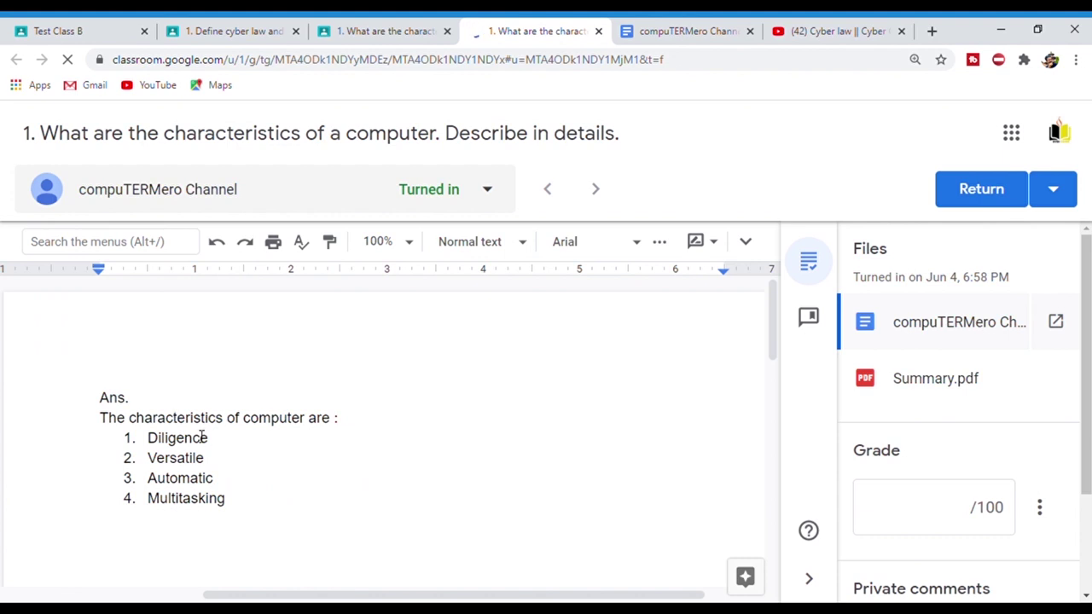
left_click_drag(139, 424, 224, 504)
left_click(308, 507)
left_click(938, 381)
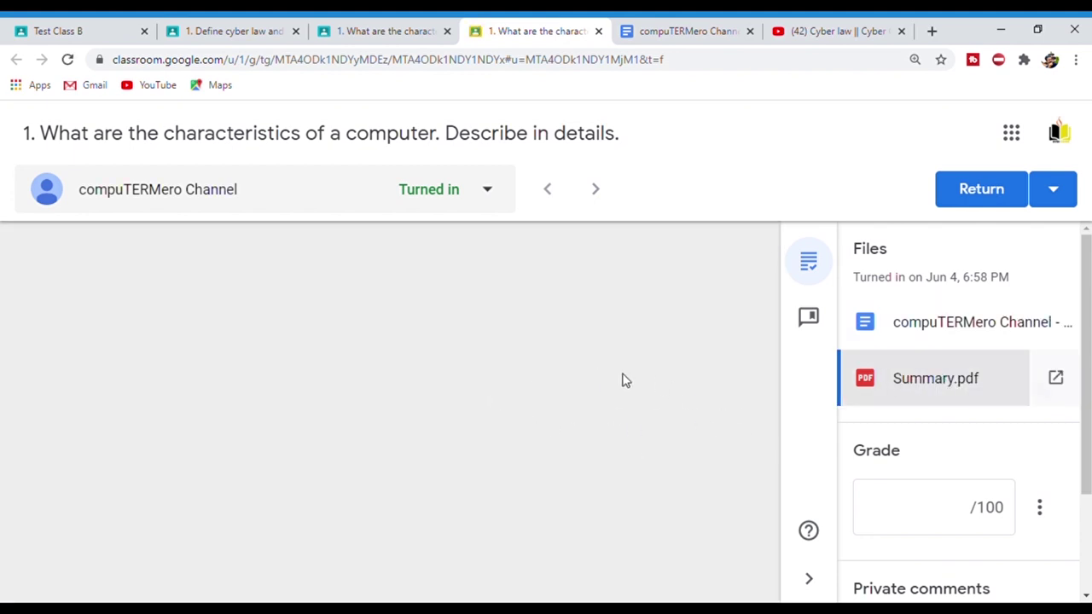
- Enter a grade of 89 out of 100 for the submission
scroll(1086, 342, "down", 1)
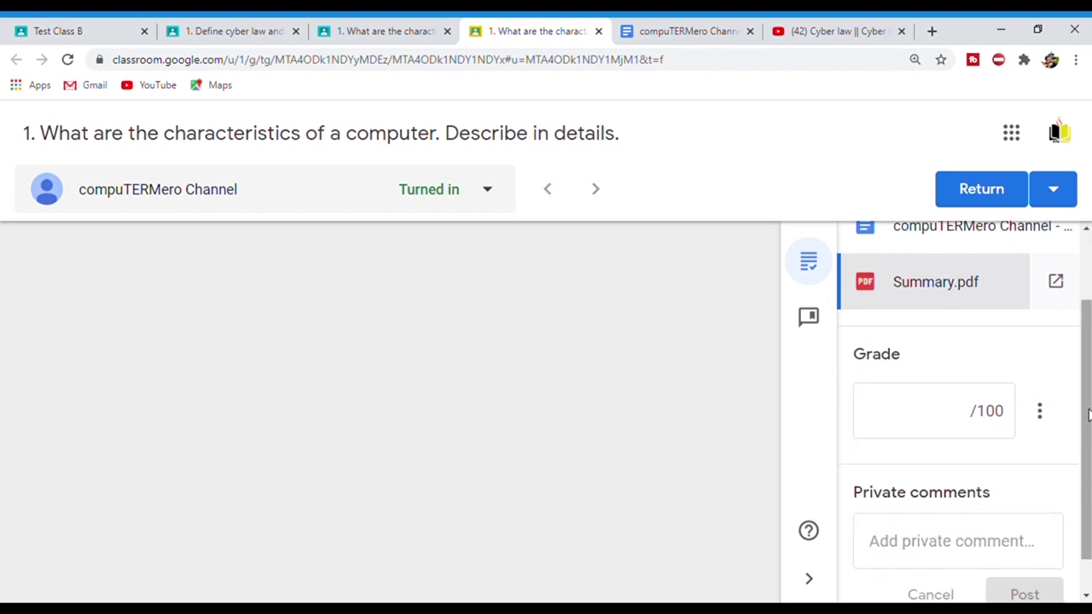
left_click(921, 421)
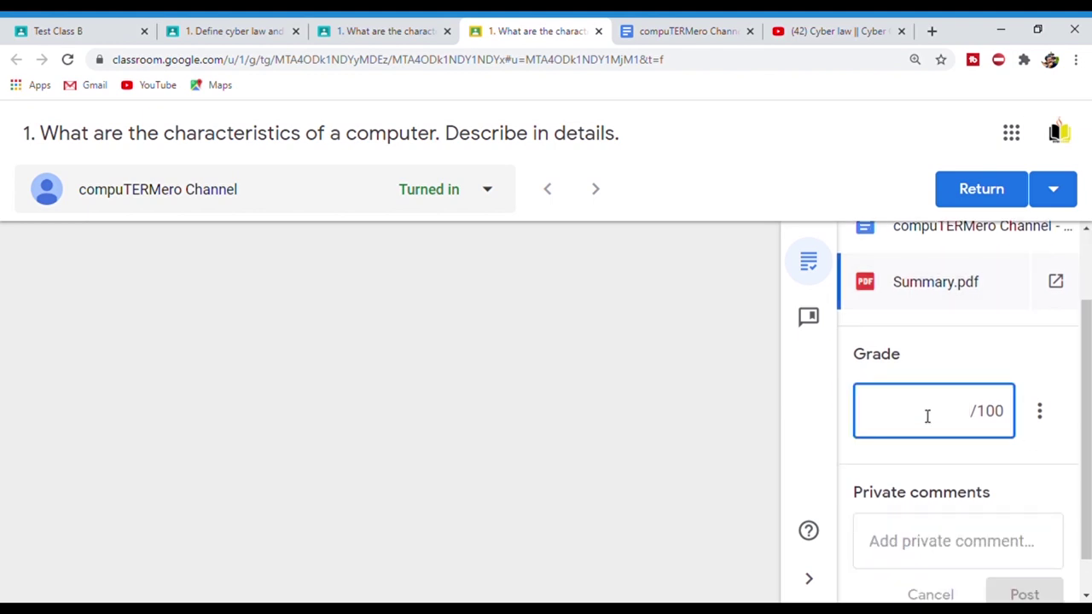
type("89")
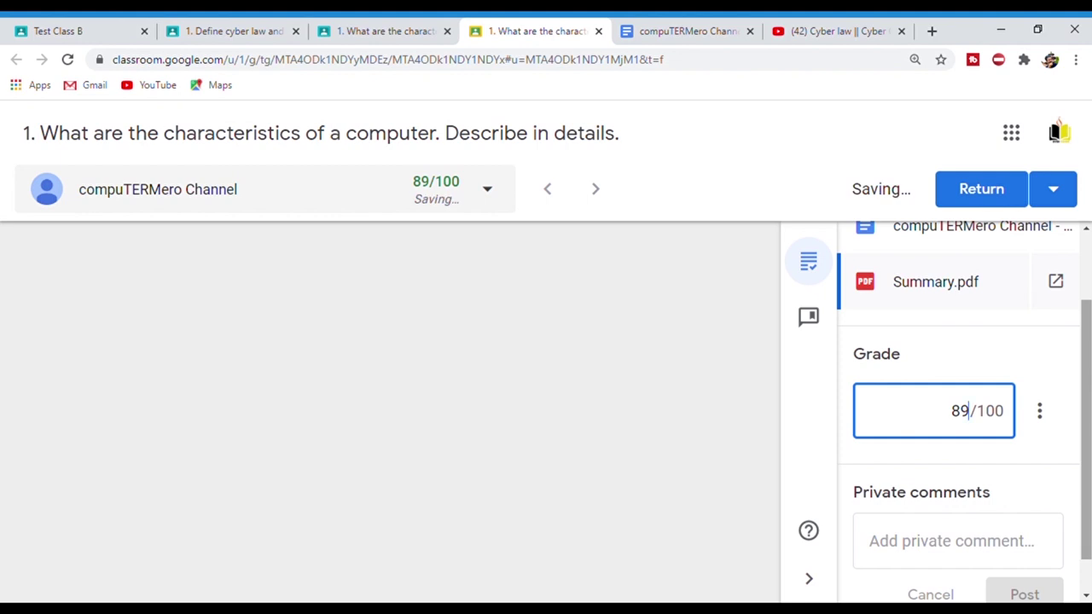
left_click(932, 492)
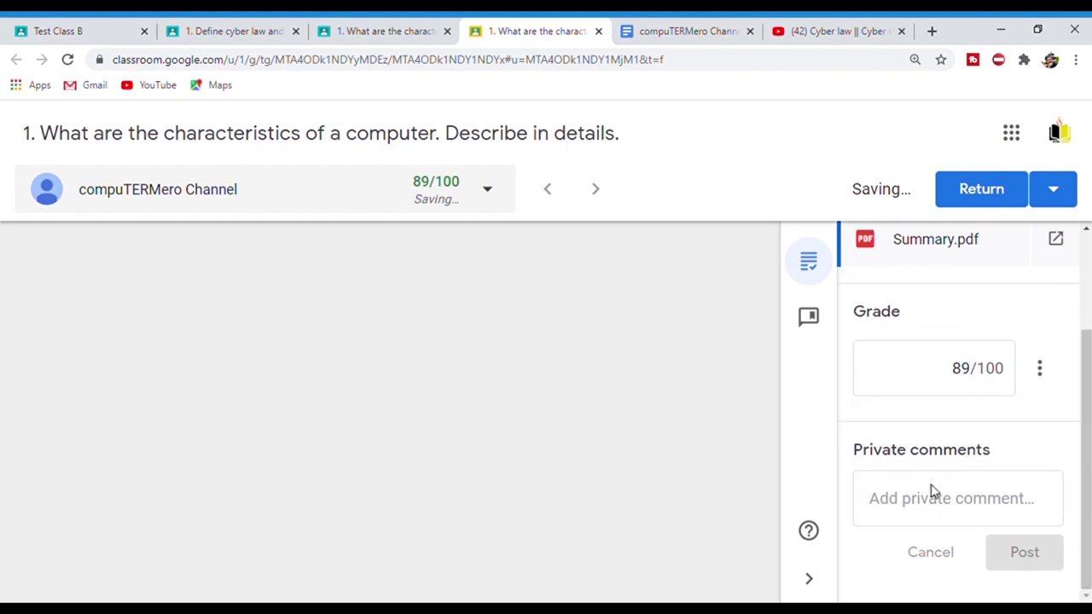
- Post the private comment 'Keep it up' to the student
left_click(939, 498)
type("Kee")
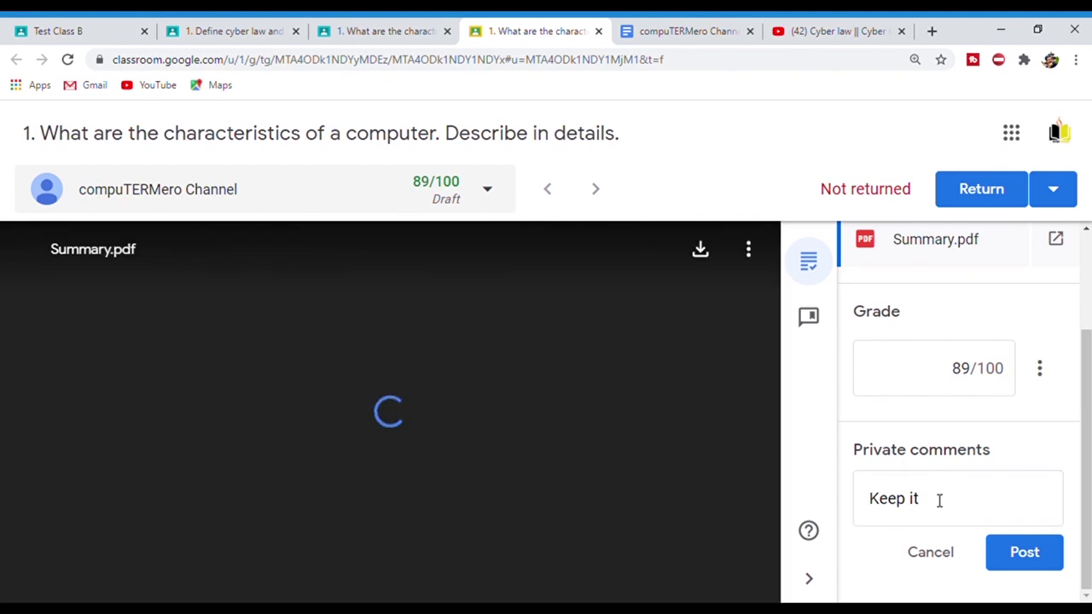
type("p it")
left_click(951, 509)
type("up")
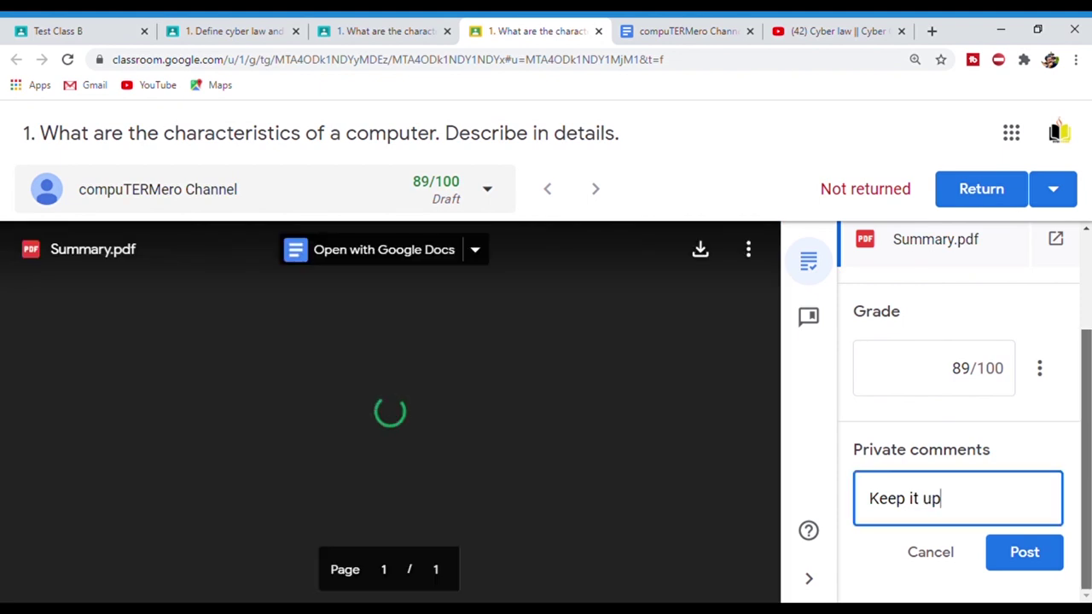
left_click(1028, 552)
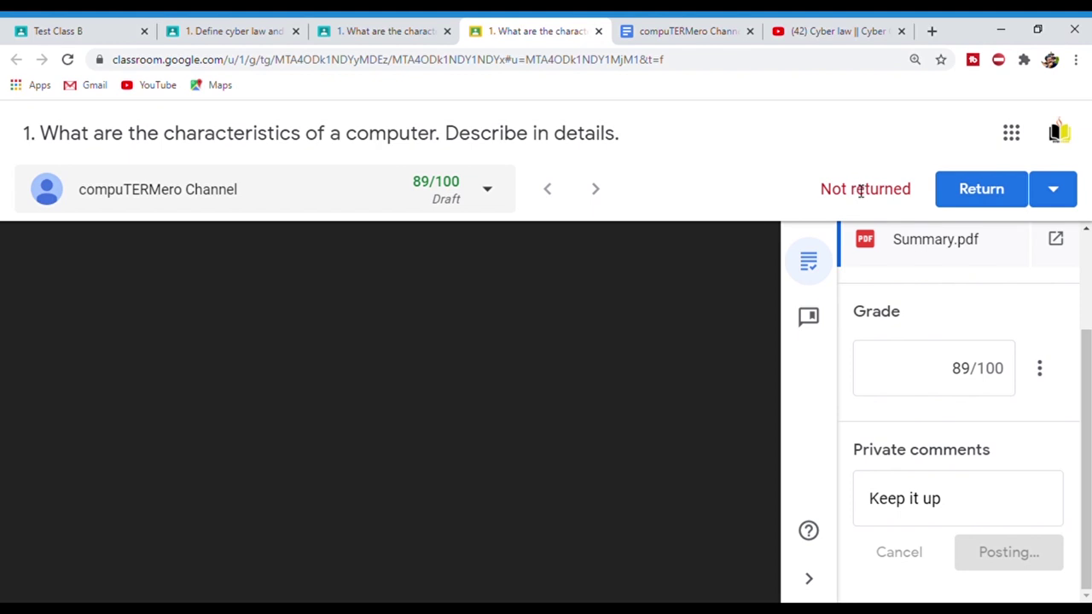
- Start returning the graded work from its Not returned status
left_click_drag(822, 198, 911, 193)
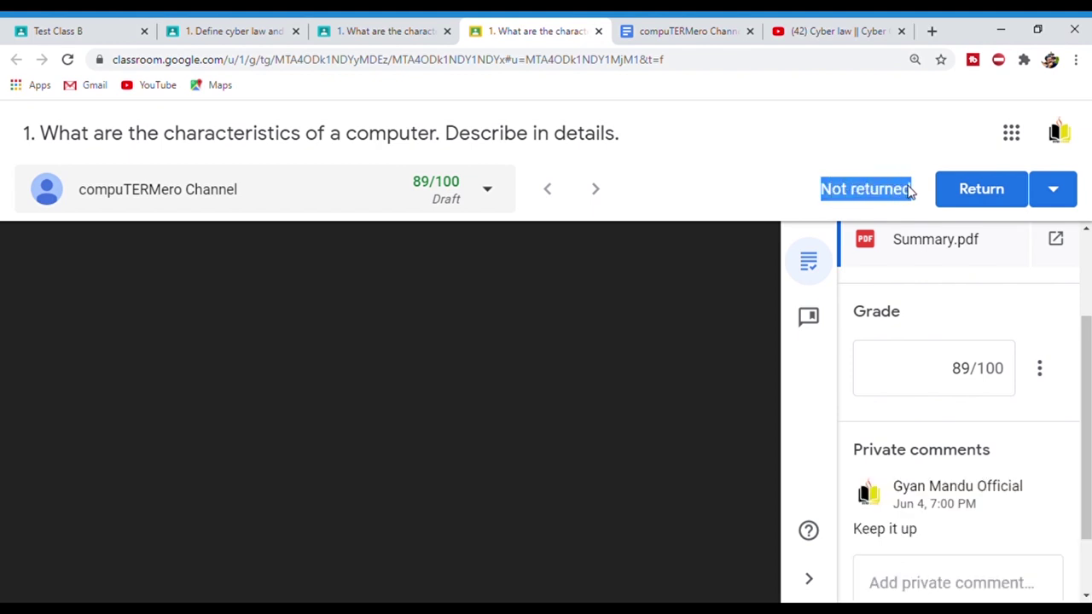
left_click(898, 188)
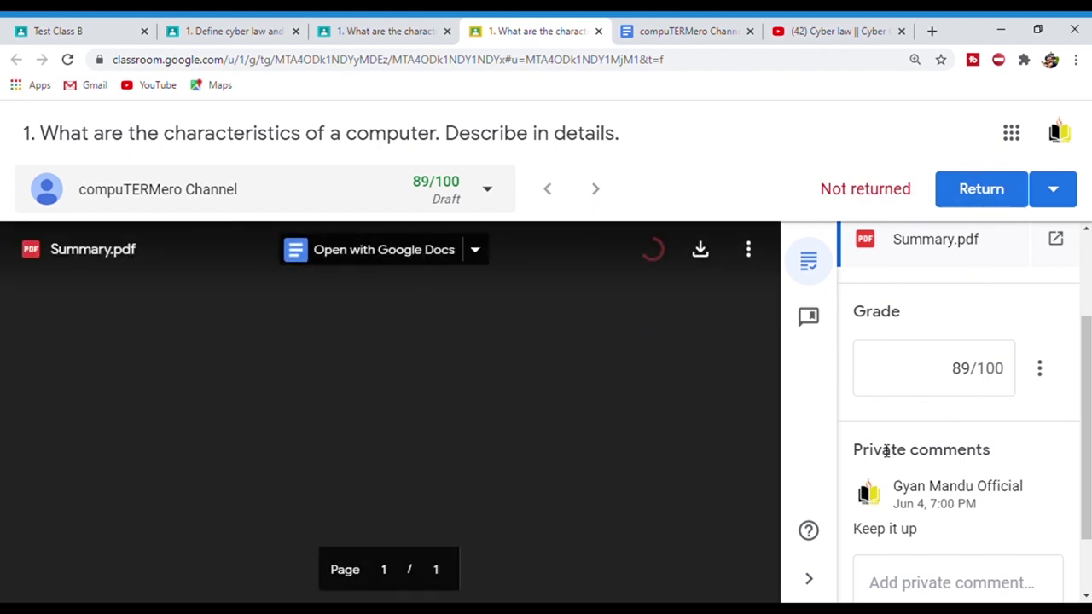
left_click(1004, 196)
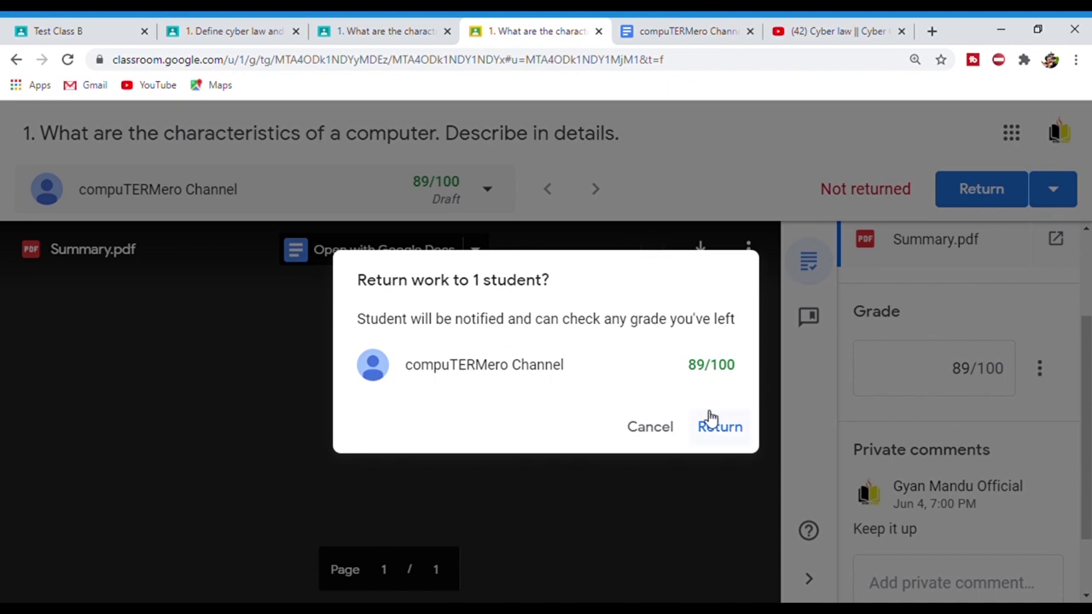
- Confirm the return and check the student is listed as Graded with 89
left_click(721, 431)
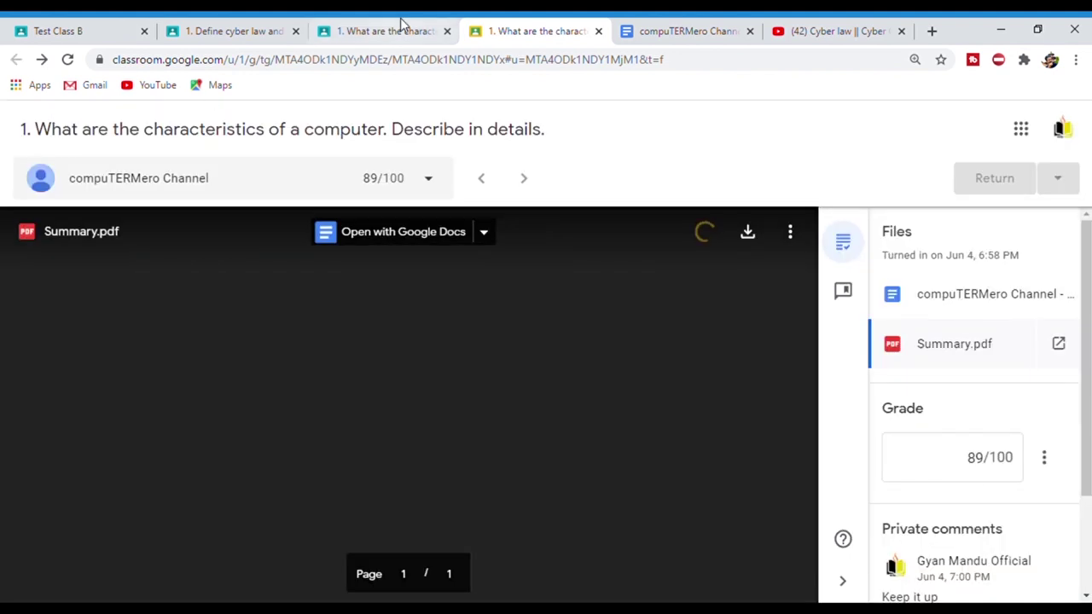
left_click(598, 34)
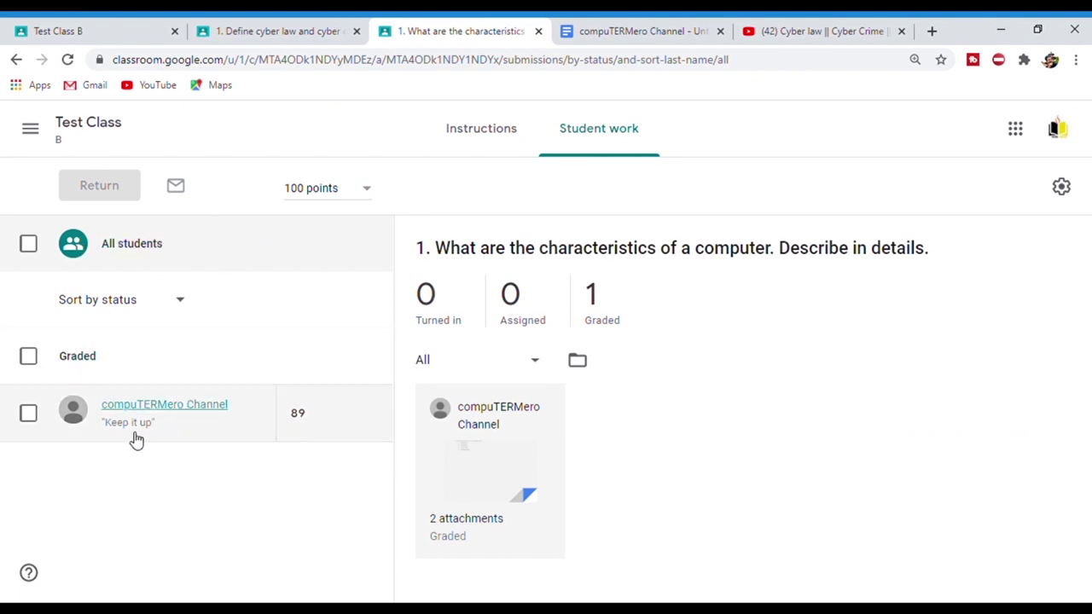
left_click(300, 418)
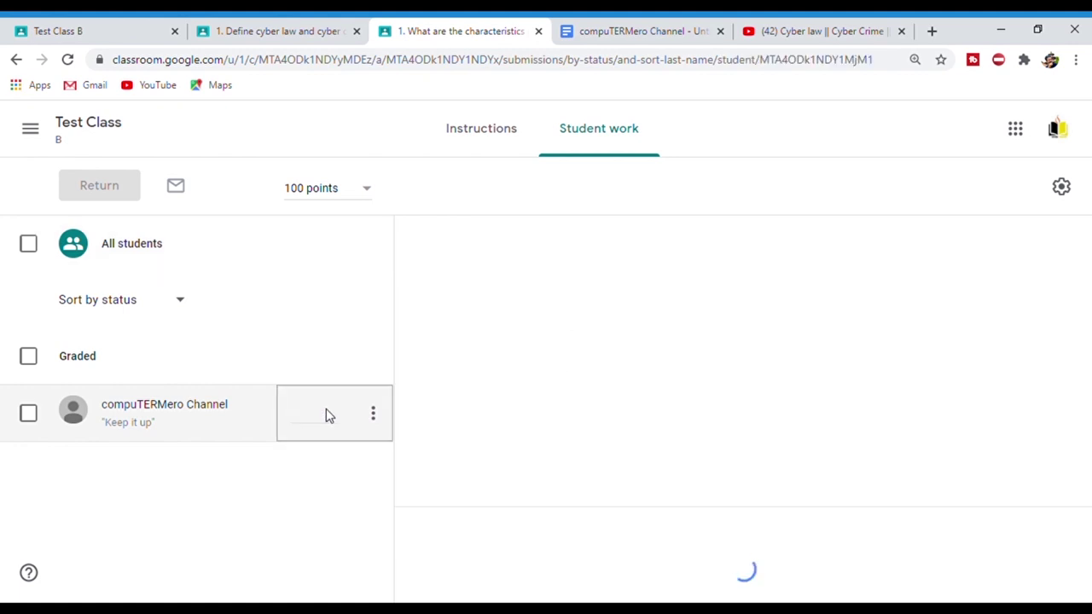
key("Return")
left_click(305, 415)
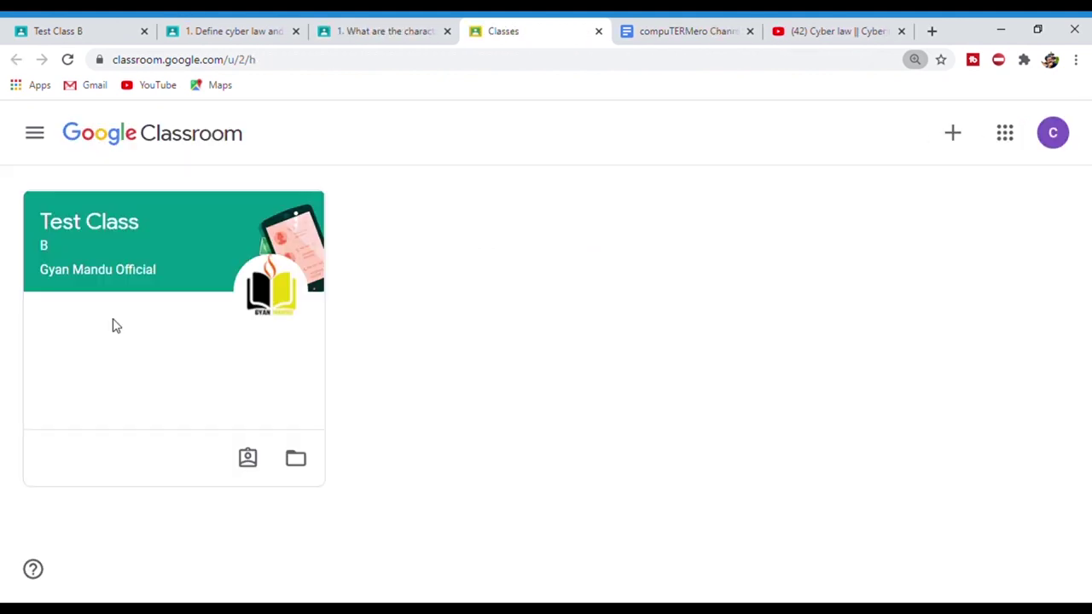
- As the student, open Test Class B and expand the Graded characteristics assignment in Classwork
left_click(88, 223)
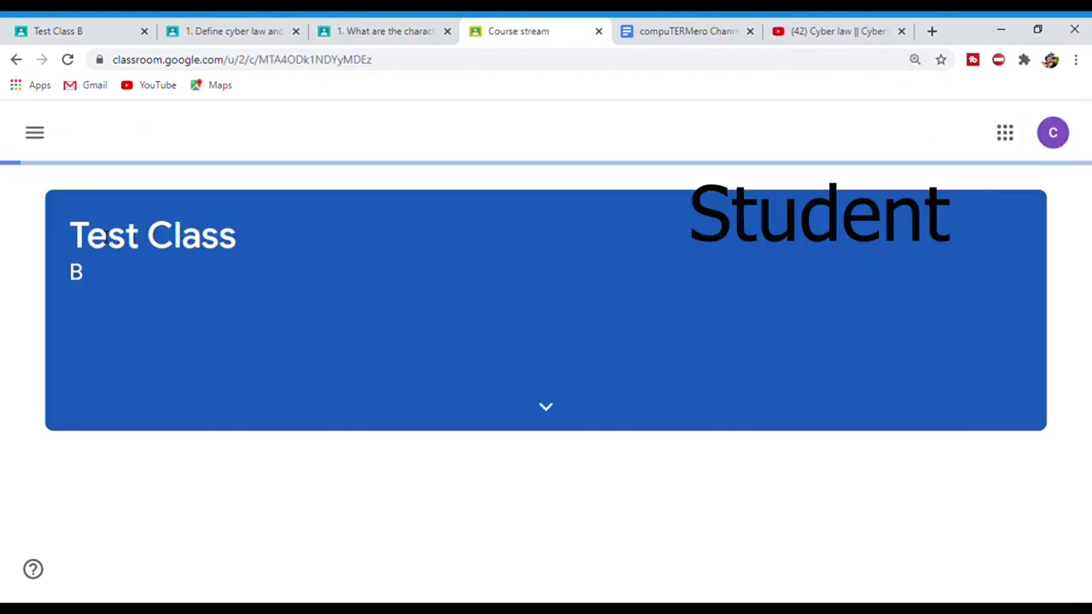
scroll(1067, 341, "down", 2)
scroll(546, 375, "down", 3)
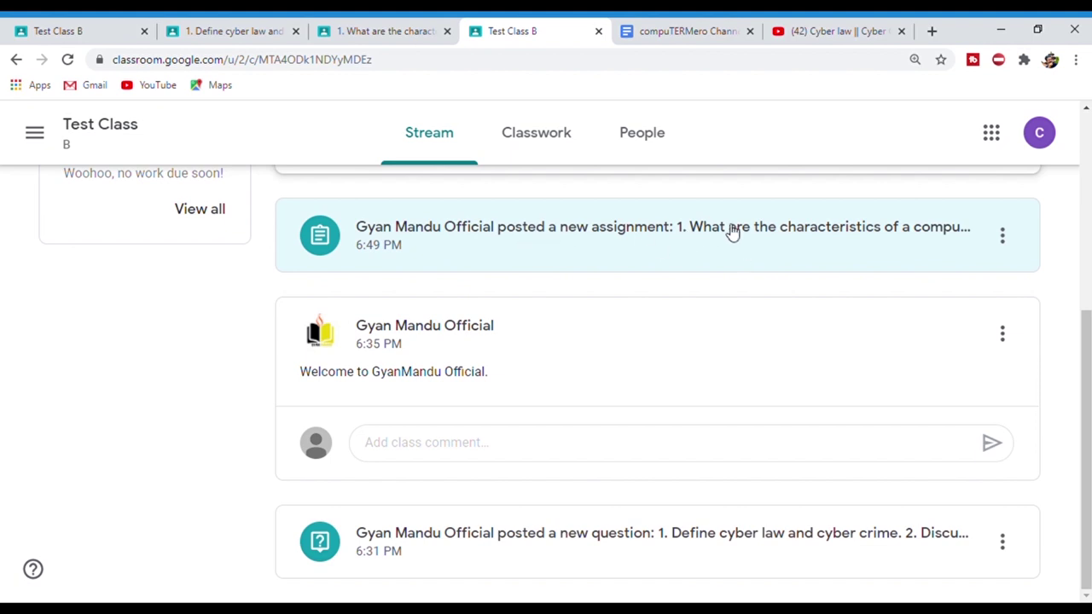
left_click(772, 234)
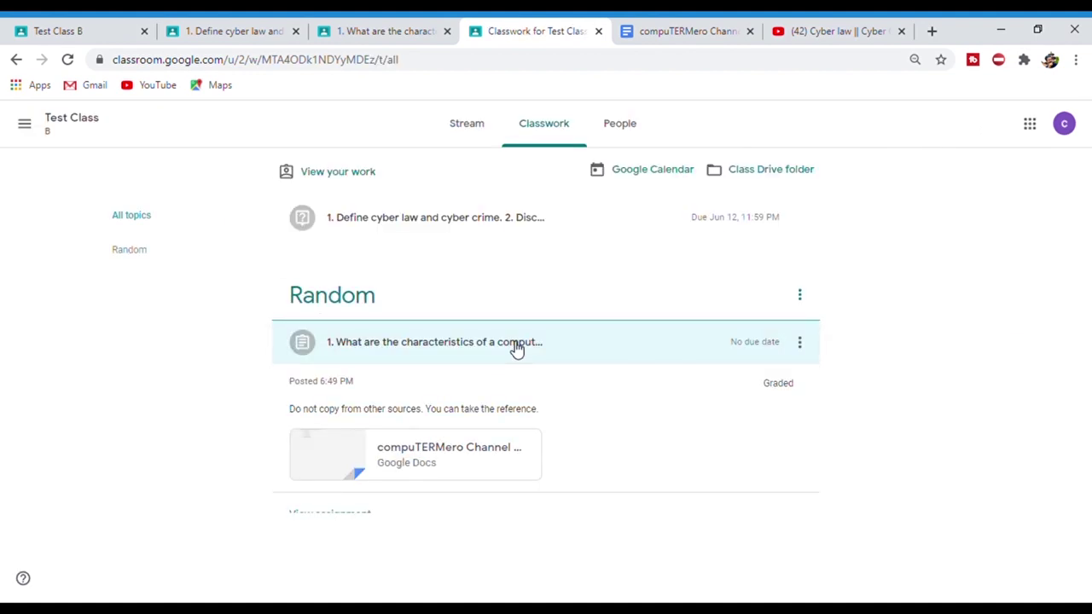
left_click(514, 345)
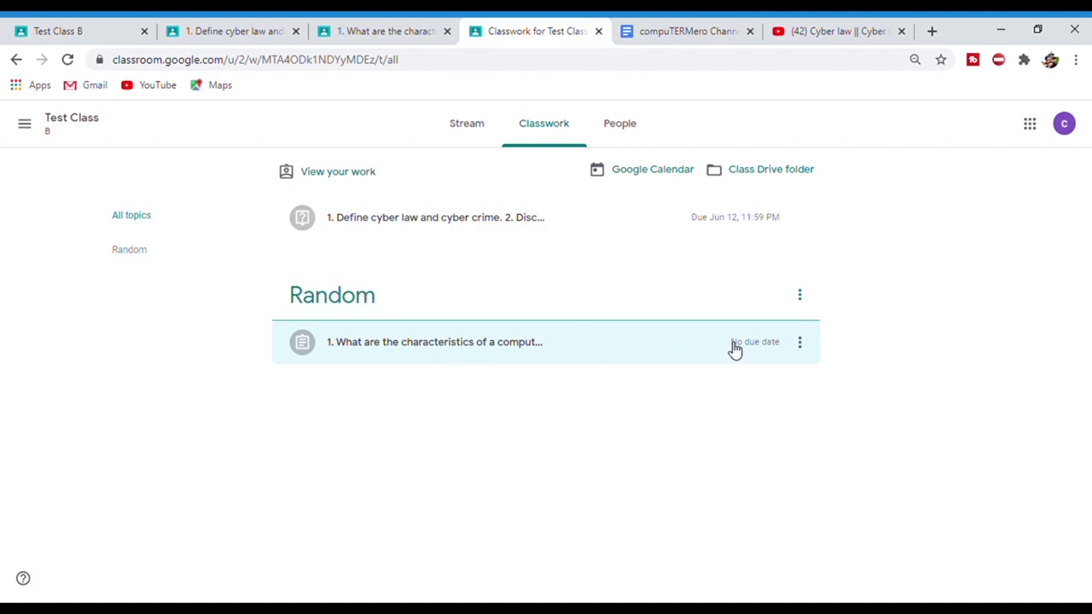
left_click(555, 341)
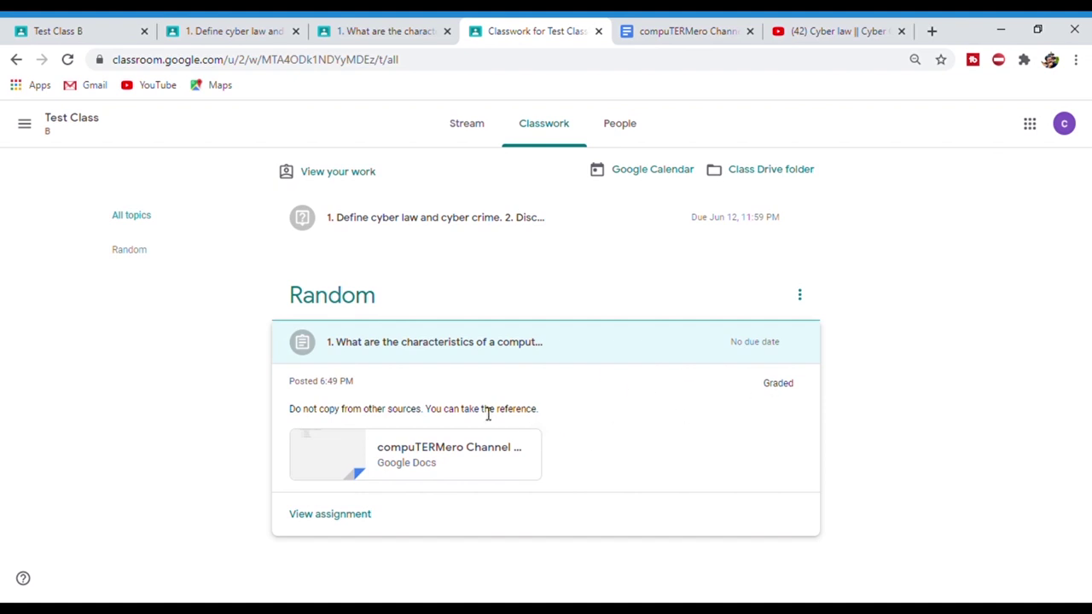
- Open the full assignment page, dismiss the teacher-chat tip, and check the 89/100 grade
left_click(339, 516)
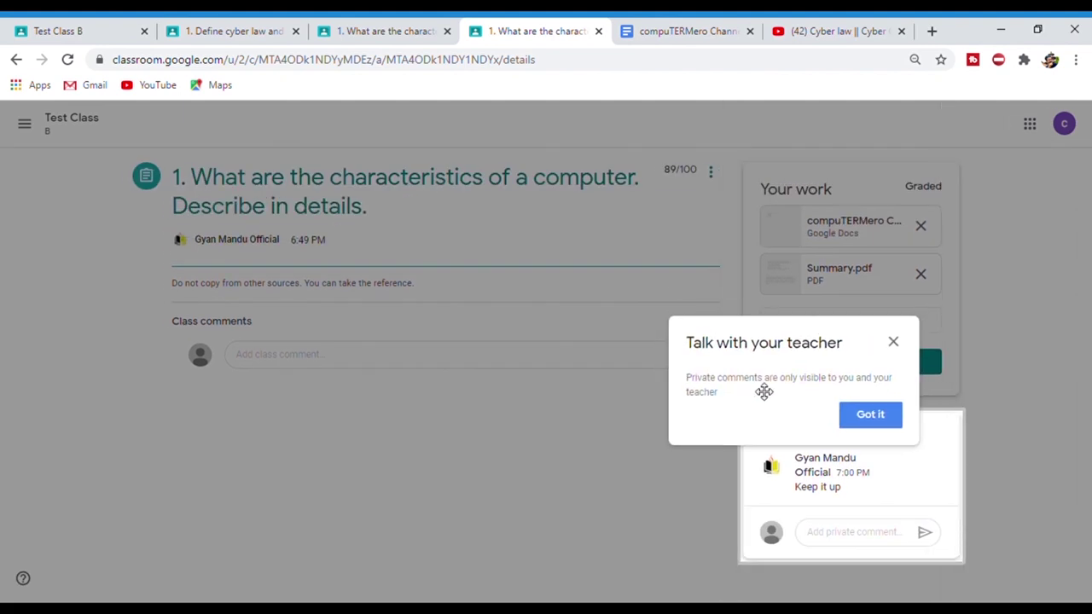
left_click_drag(821, 405, 831, 374)
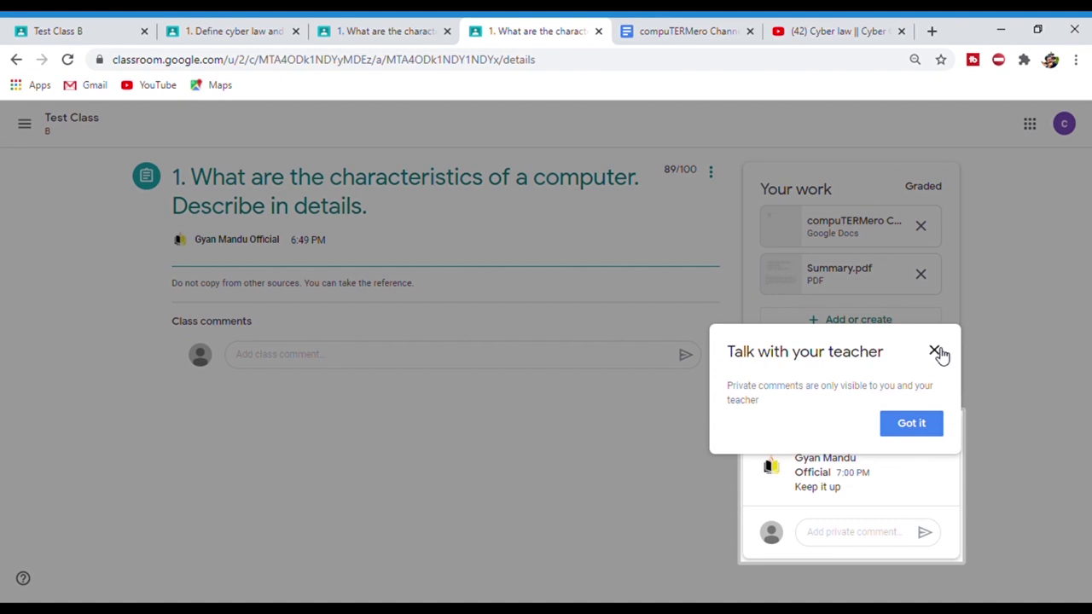
left_click(936, 351)
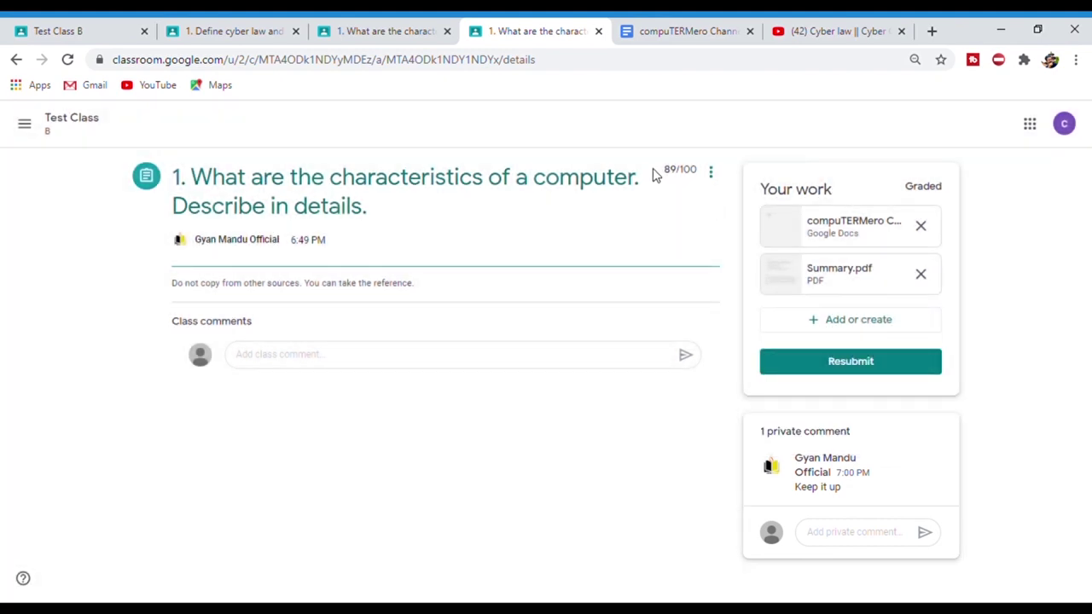
left_click_drag(664, 171, 705, 175)
left_click(695, 174)
left_click(692, 176)
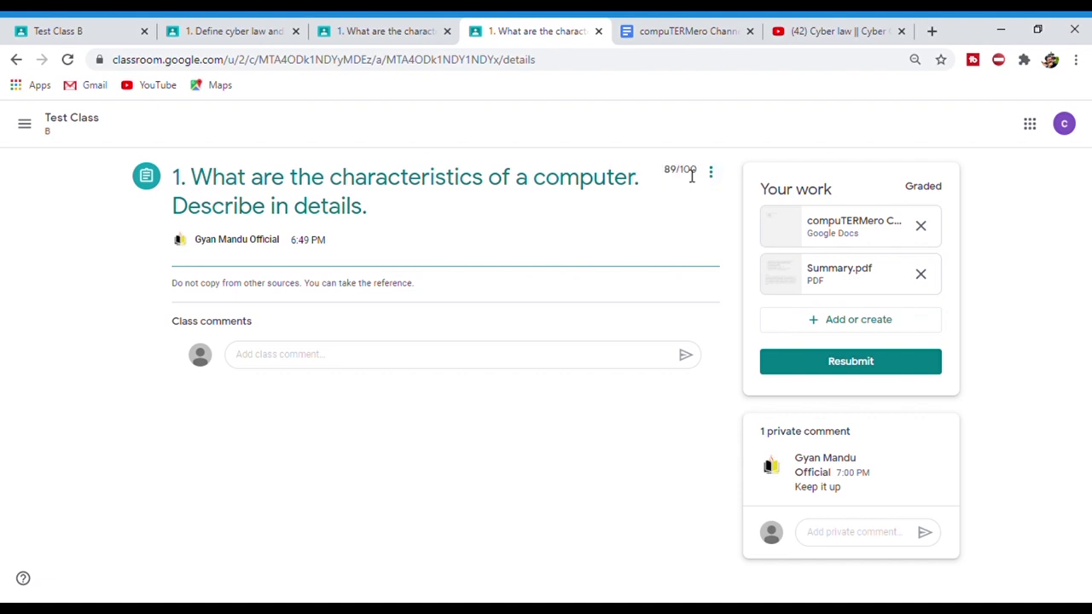